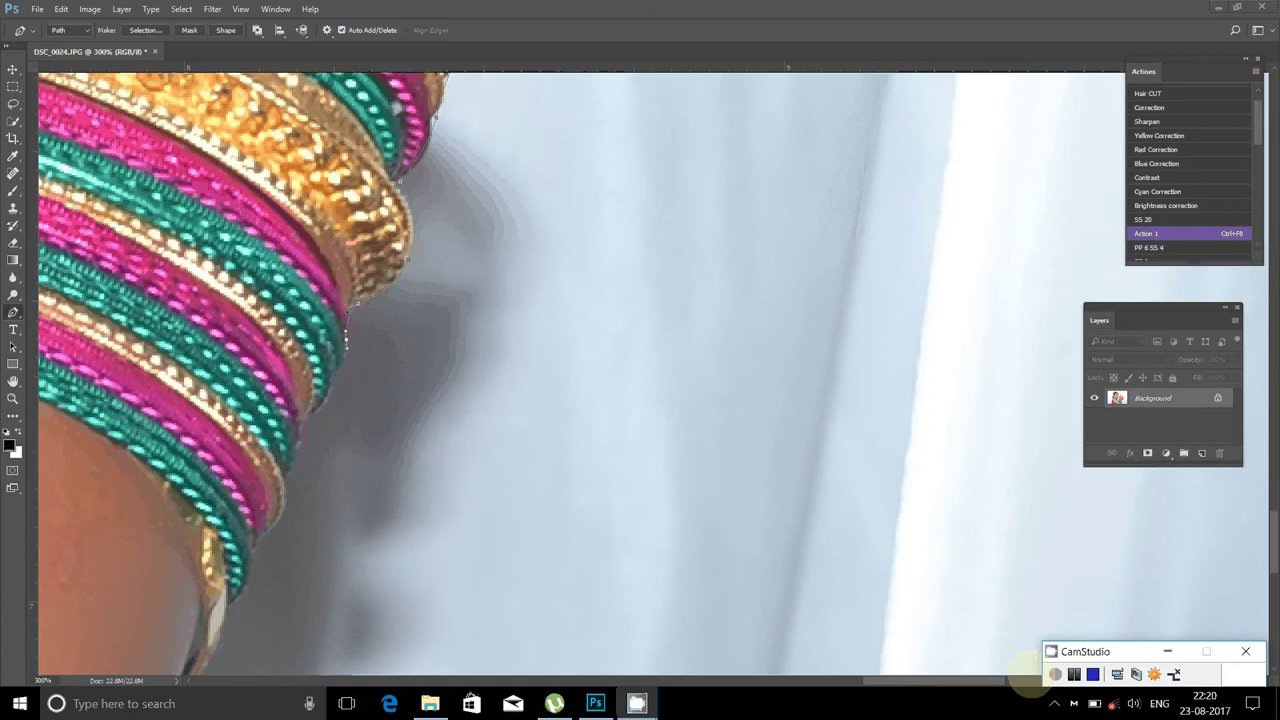
# - Start the pen path at the bangle edge and curve it along the arm and shoulder
pyautogui.click(287, 436)
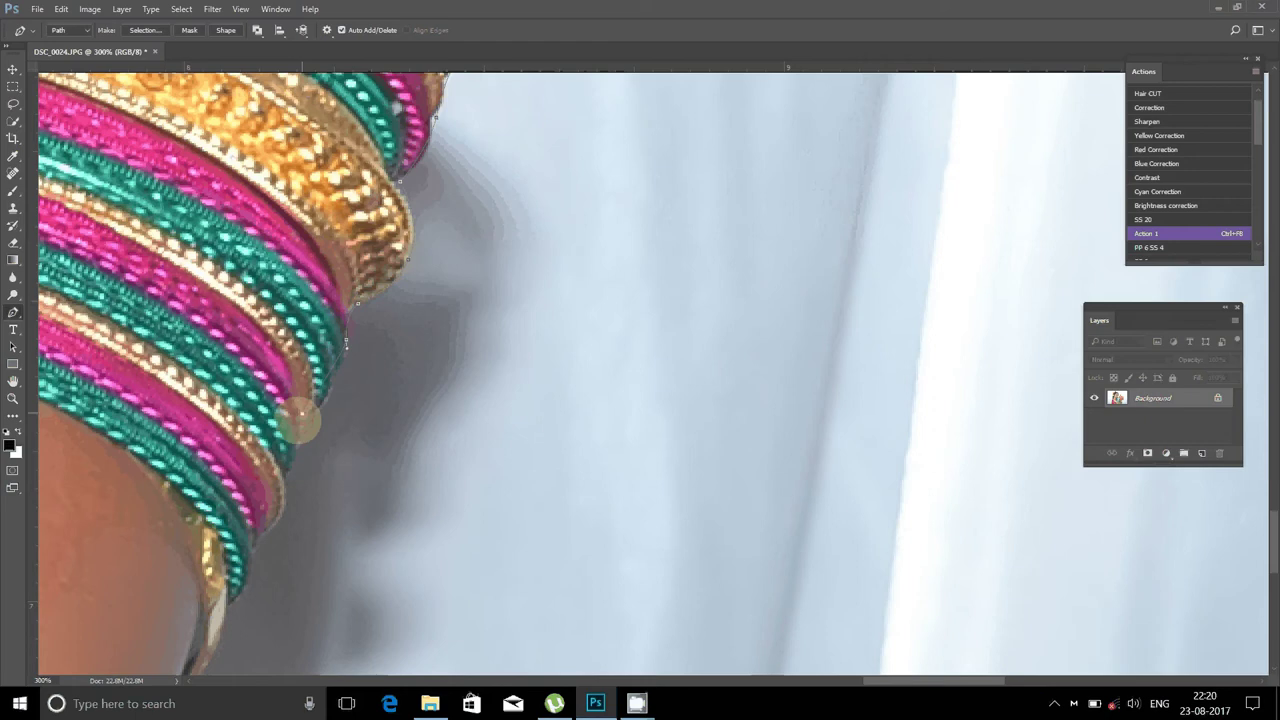
pyautogui.moveTo(237, 600)
pyautogui.mouseDown()
pyautogui.moveTo(277, 405)
pyautogui.moveTo(720, 455)
pyautogui.mouseUp()
pyautogui.scroll(-5, 280, 390)
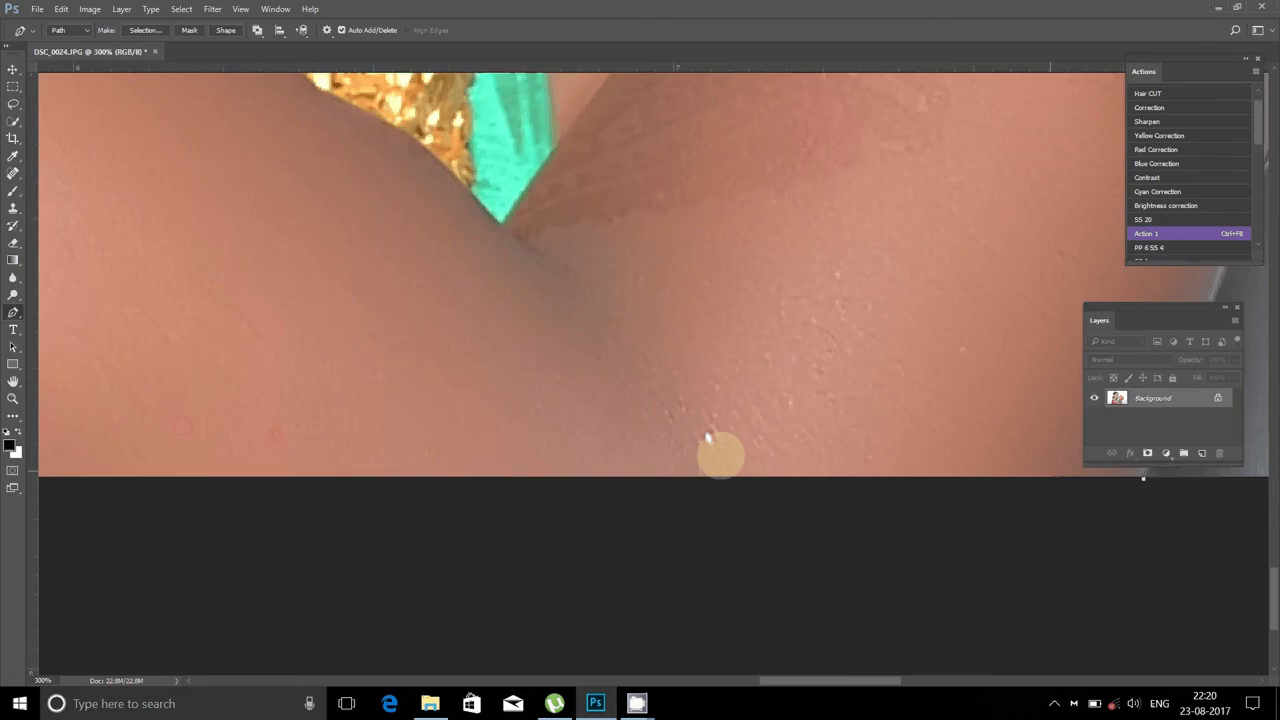
pyautogui.hscroll(-3, 715, 440)
pyautogui.hscroll(-3, 722, 440)
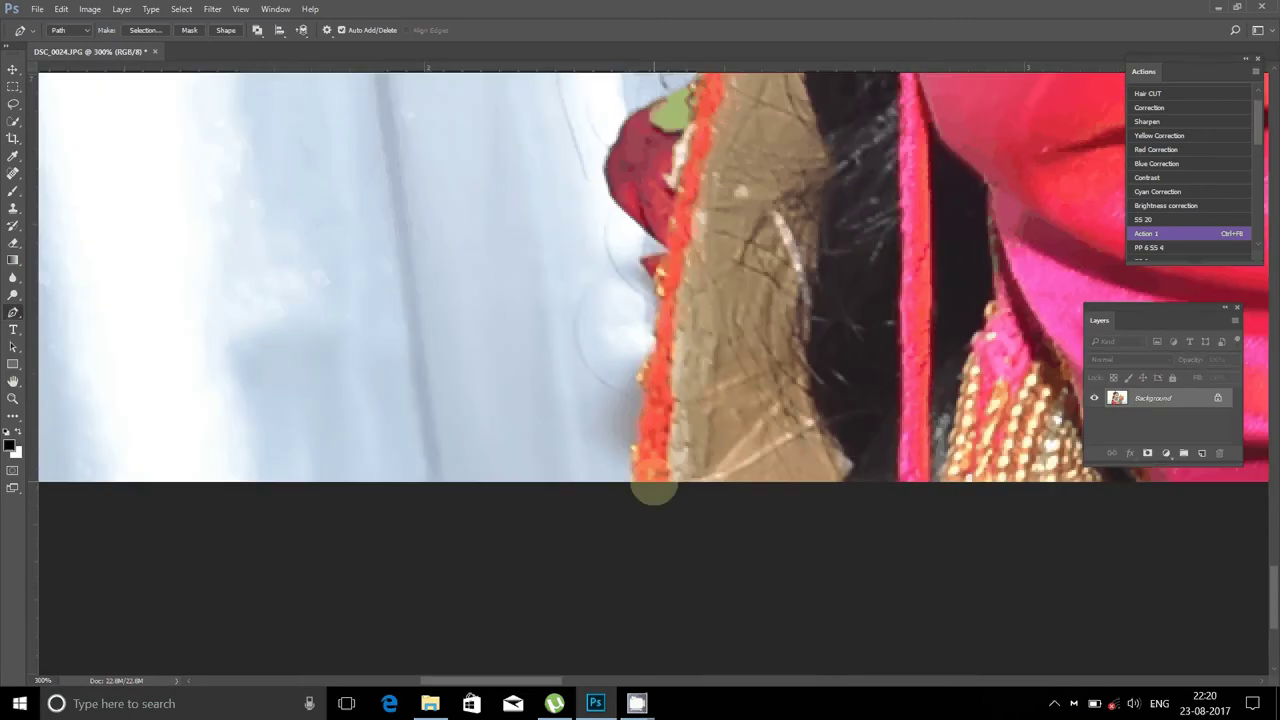
pyautogui.moveTo(654, 488)
pyautogui.mouseDown()
pyautogui.moveTo(478, 463)
pyautogui.moveTo(462, 411)
pyautogui.mouseUp()
pyautogui.click(513, 356)
pyautogui.moveTo(462, 274)
pyautogui.mouseDown()
pyautogui.moveTo(541, 201)
pyautogui.moveTo(387, 567)
pyautogui.mouseUp()
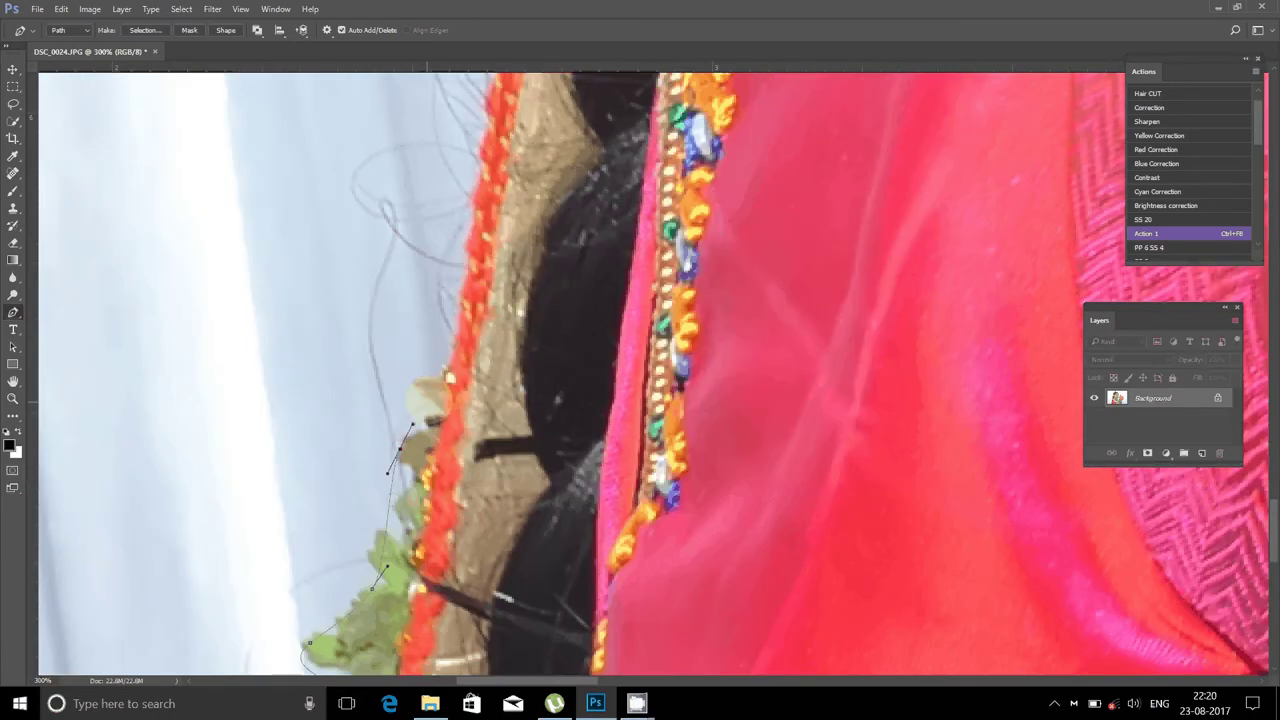
# - Extend the path with anchors up the pink garment edge
pyautogui.moveTo(122, 85); pyautogui.dragTo(404, 290)
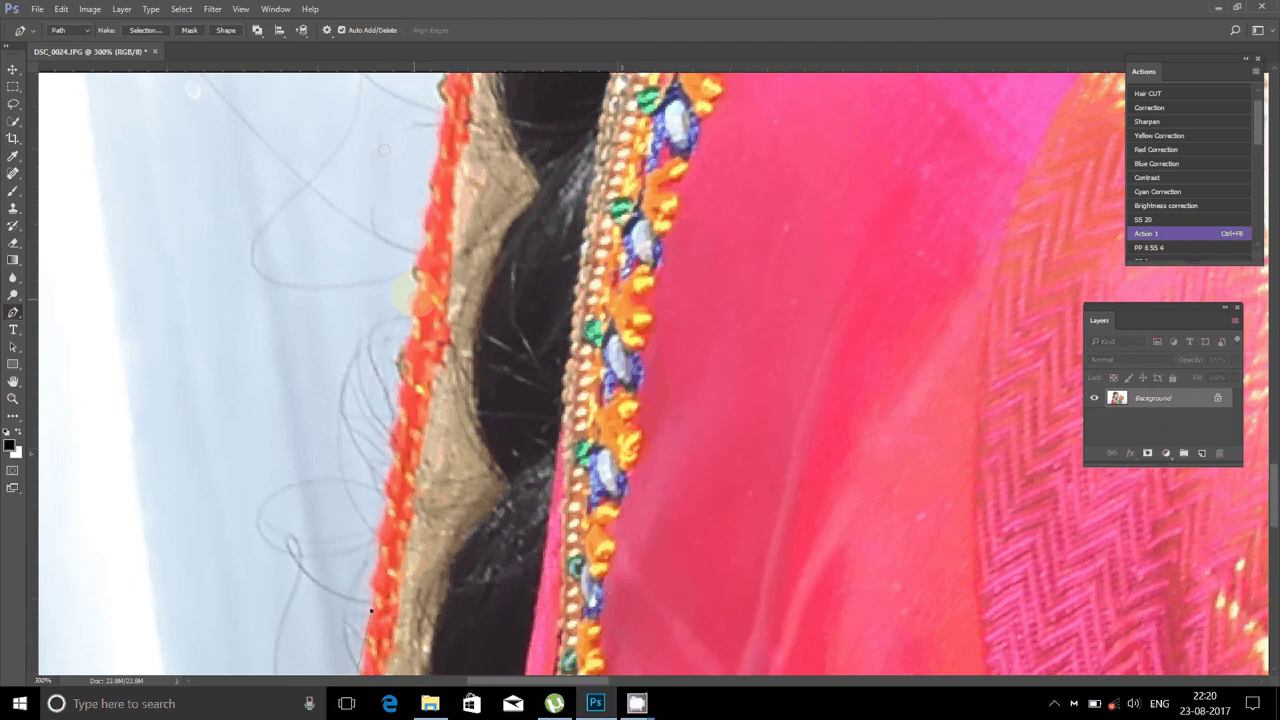
pyautogui.moveTo(383, 150); pyautogui.dragTo(110, 366)
pyautogui.moveTo(355, 318); pyautogui.dragTo(290, 462)
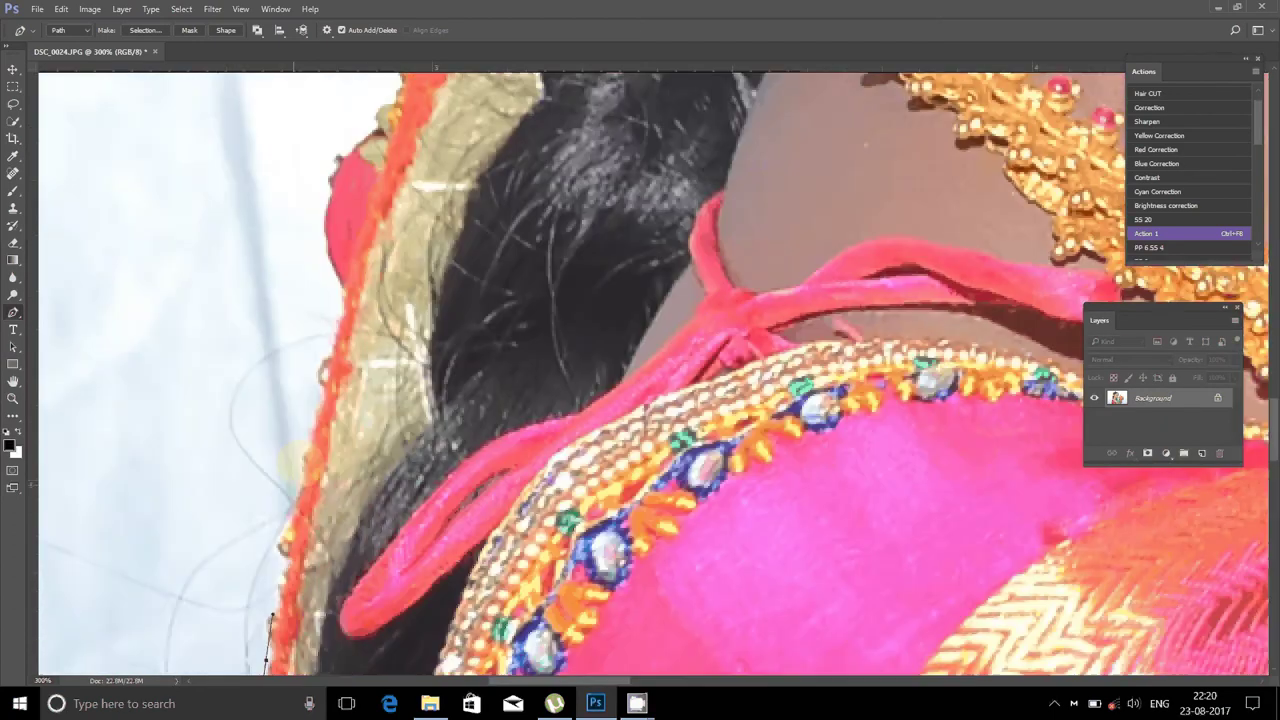
pyautogui.click(336, 316)
pyautogui.click(339, 262)
pyautogui.click(336, 230)
pyautogui.click(333, 200)
pyautogui.click(335, 187)
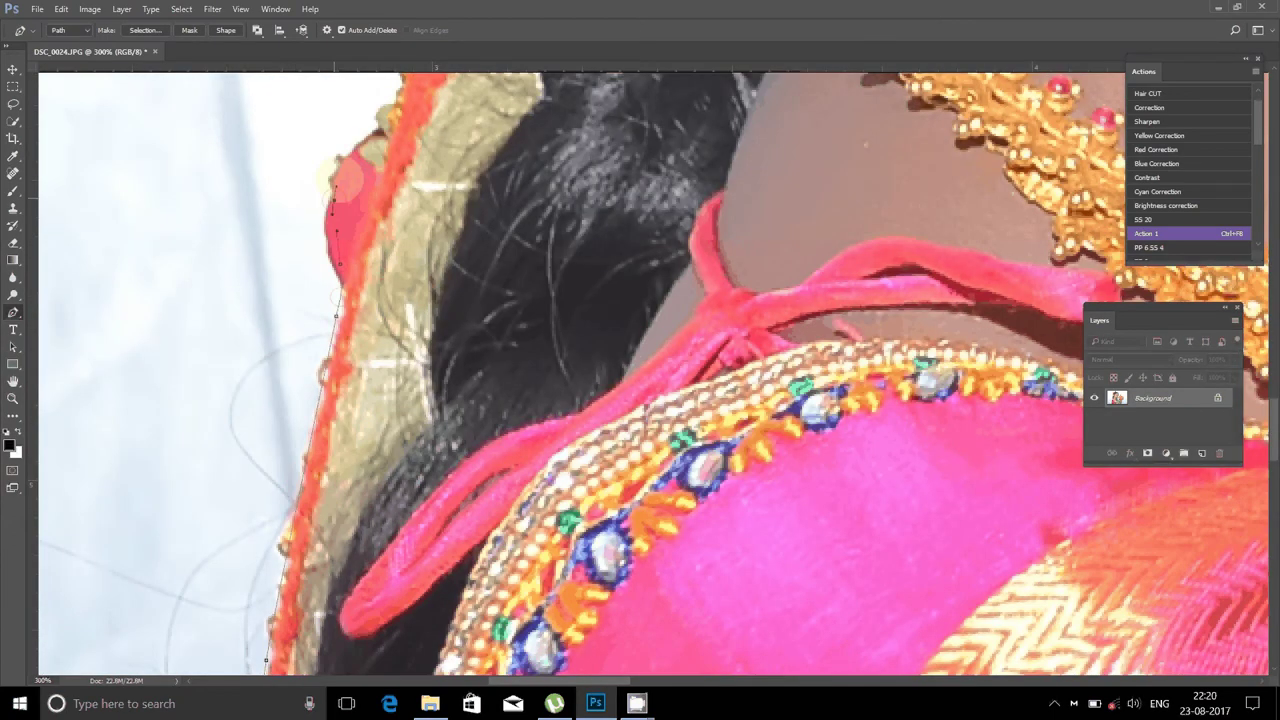
# - Trace the path with anchors up the red garland's edge
pyautogui.moveTo(340, 180); pyautogui.dragTo(270, 470)
pyautogui.click(323, 389)
pyautogui.click(348, 288)
pyautogui.click(358, 246)
pyautogui.click(372, 190)
pyautogui.click(383, 158)
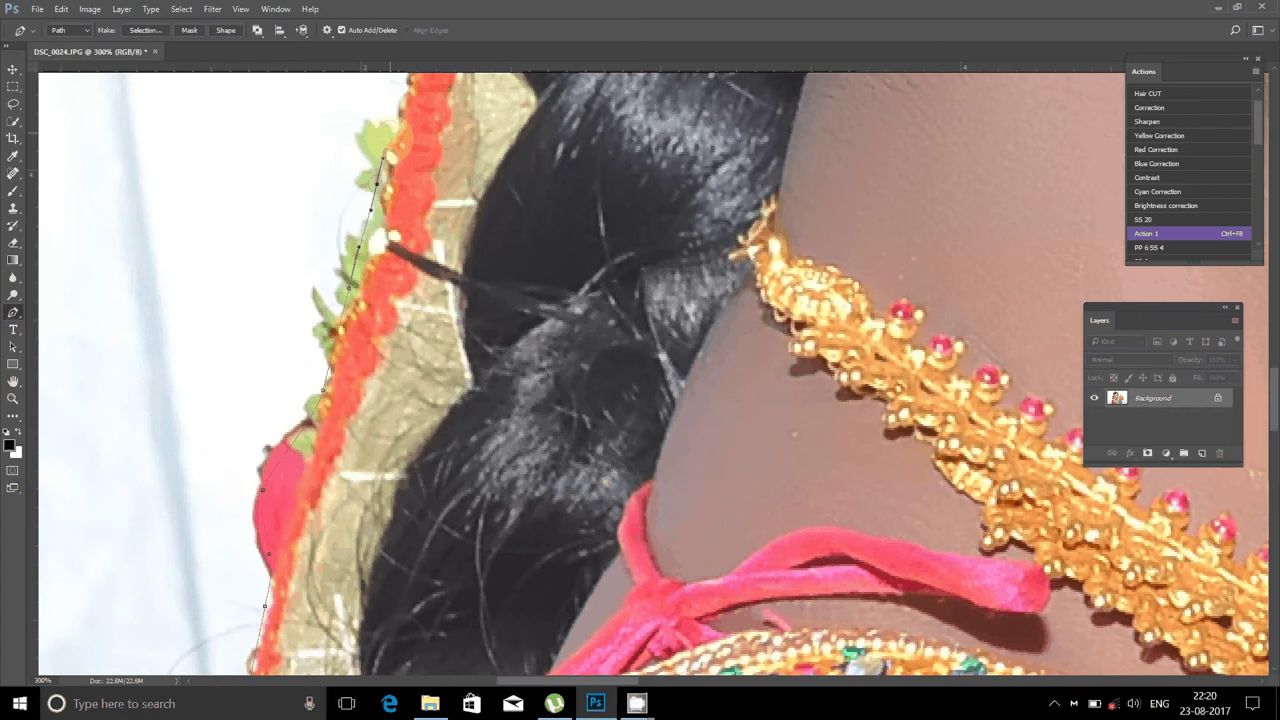
pyautogui.moveTo(385, 160); pyautogui.dragTo(295, 570)
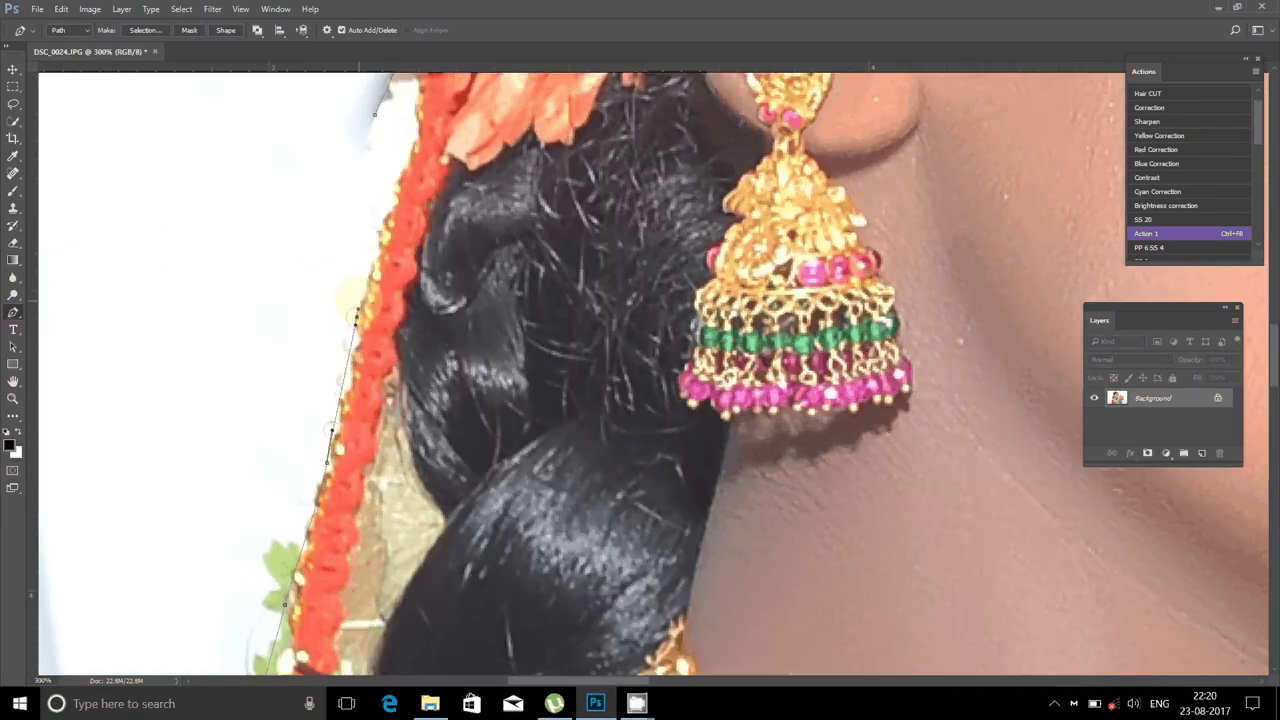
# - Undo a misplaced anchor, extend along the garland and close the path at the start
pyautogui.hotkey('ctrl', 'z')
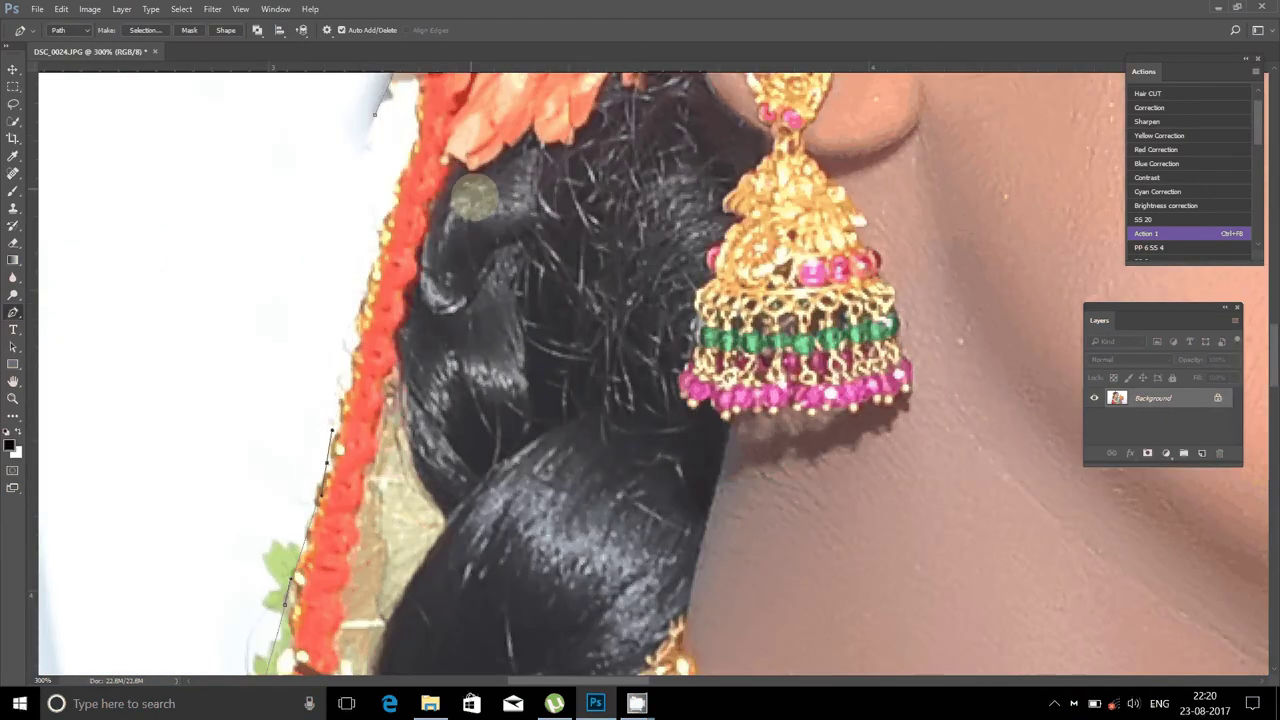
pyautogui.click(343, 377)
pyautogui.click(361, 323)
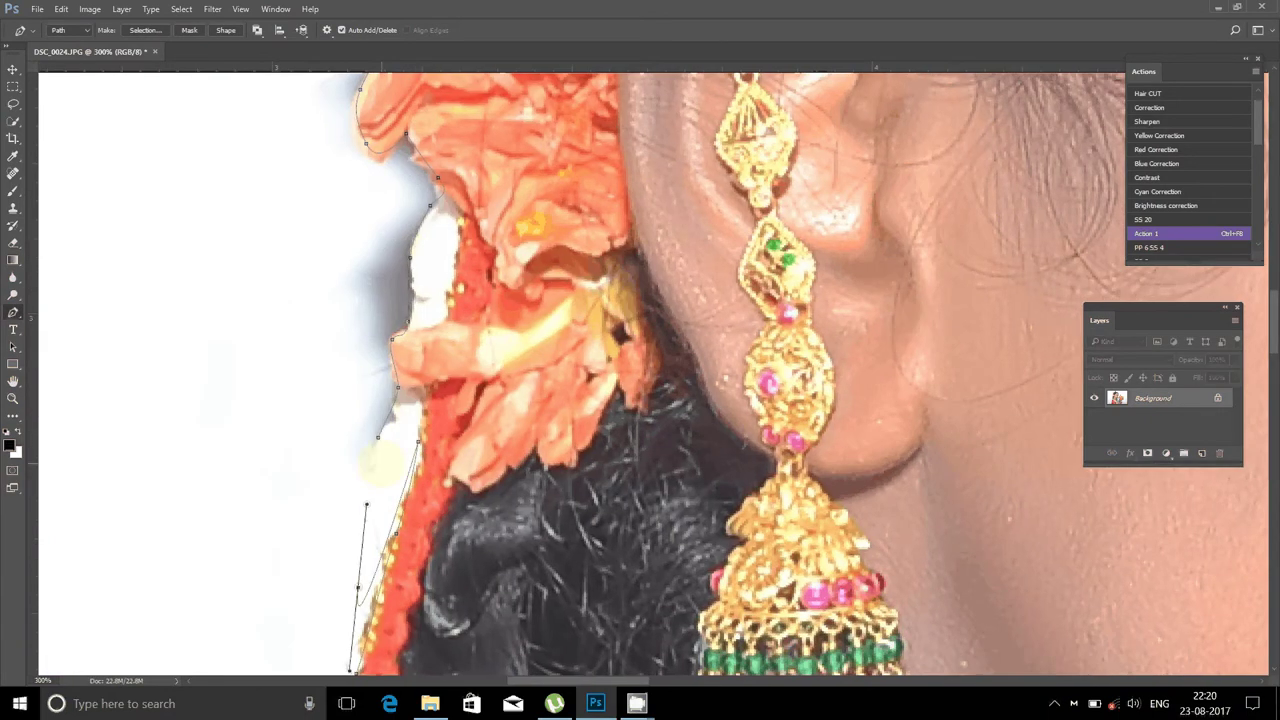
pyautogui.click(379, 436)
pyautogui.click(378, 436)
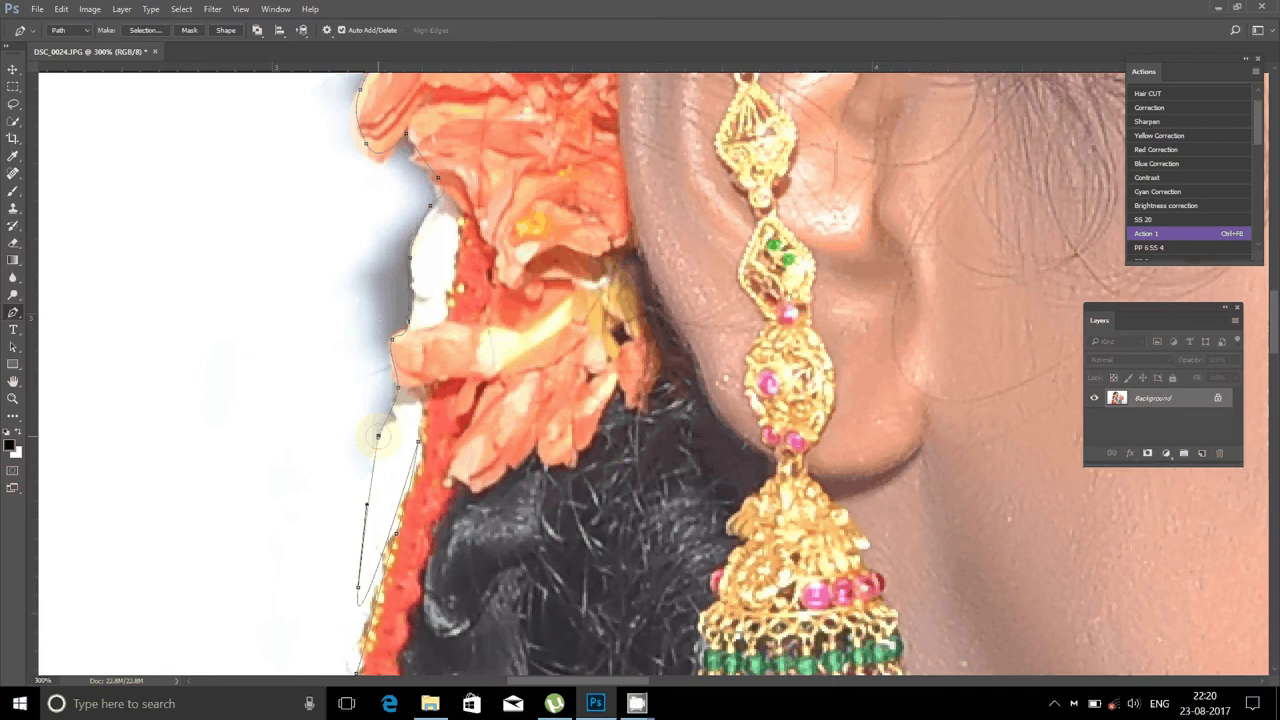
# - Make a selection from the traced path with a 2-pixel feather radius
pyautogui.rightClick(584, 366)
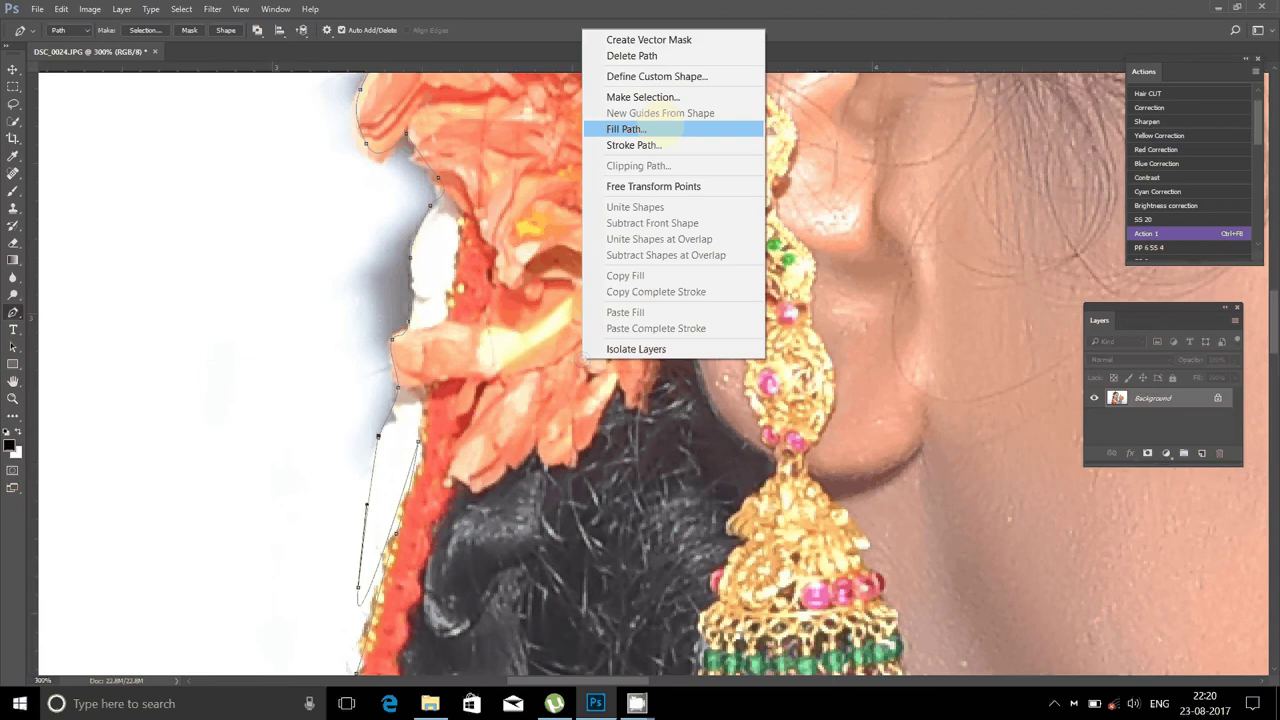
pyautogui.click(645, 97)
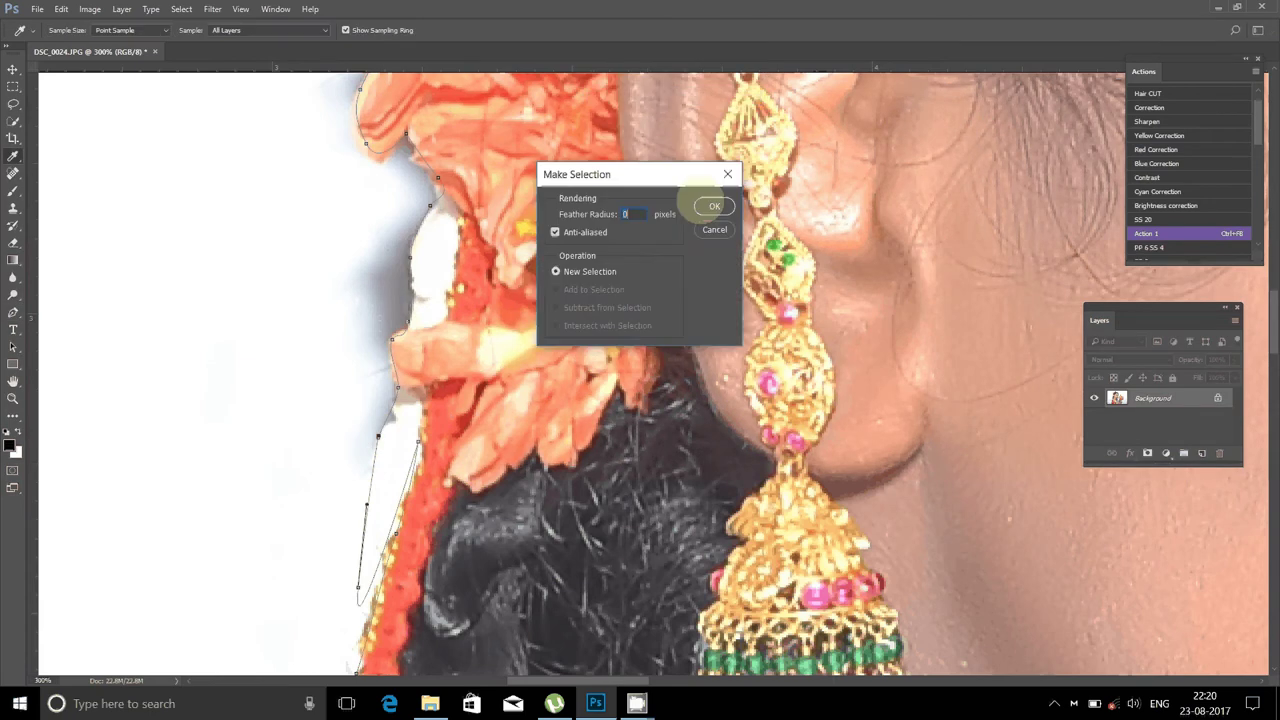
pyautogui.write('2')
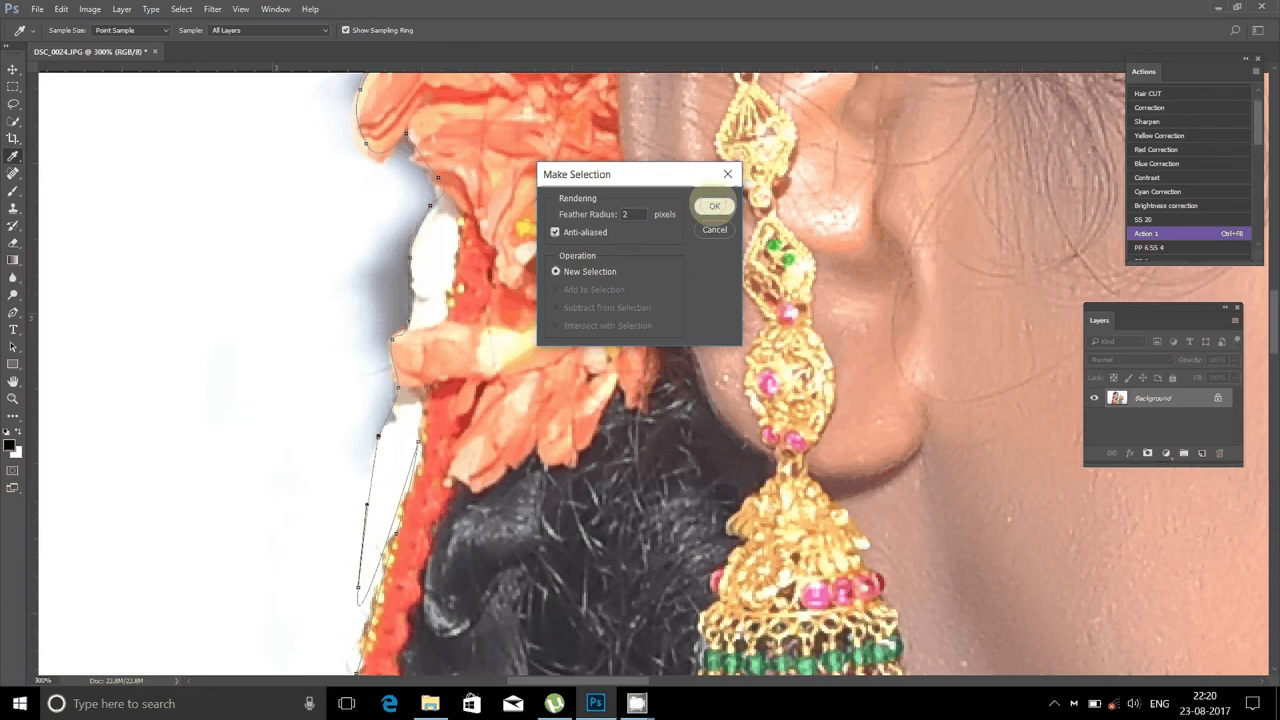
pyautogui.click(714, 205)
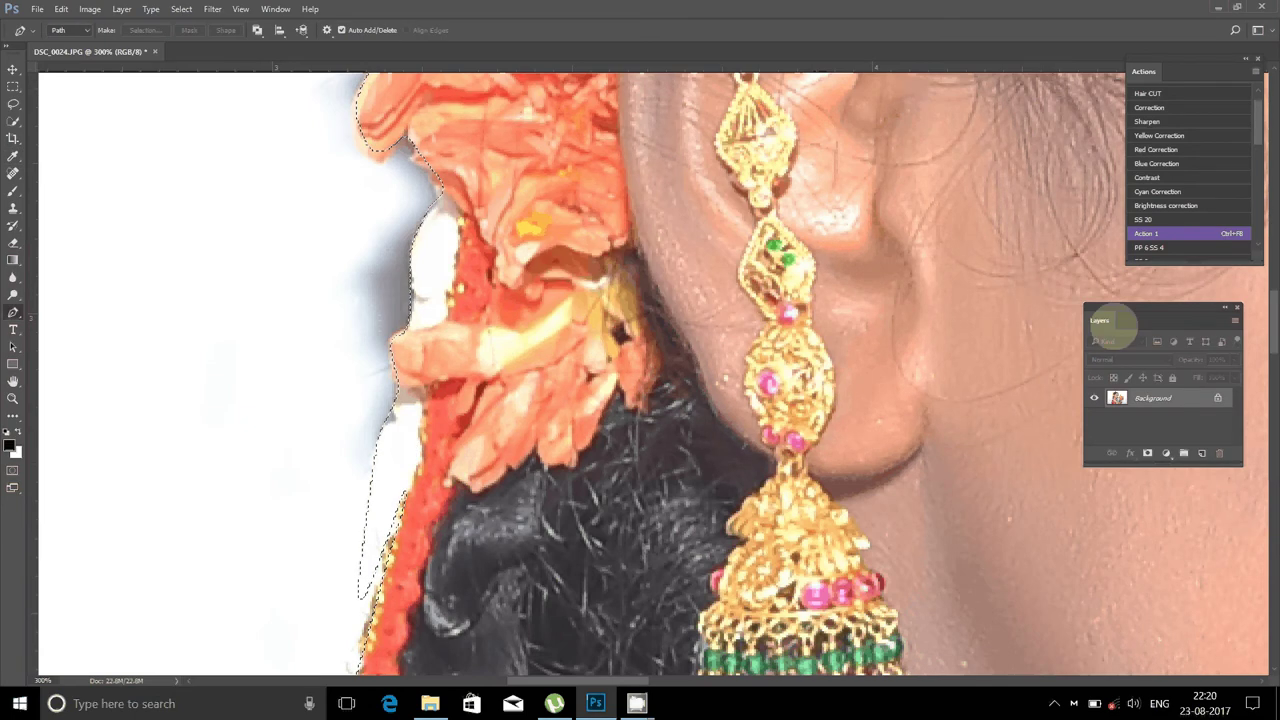
pyautogui.rightClick(575, 213)
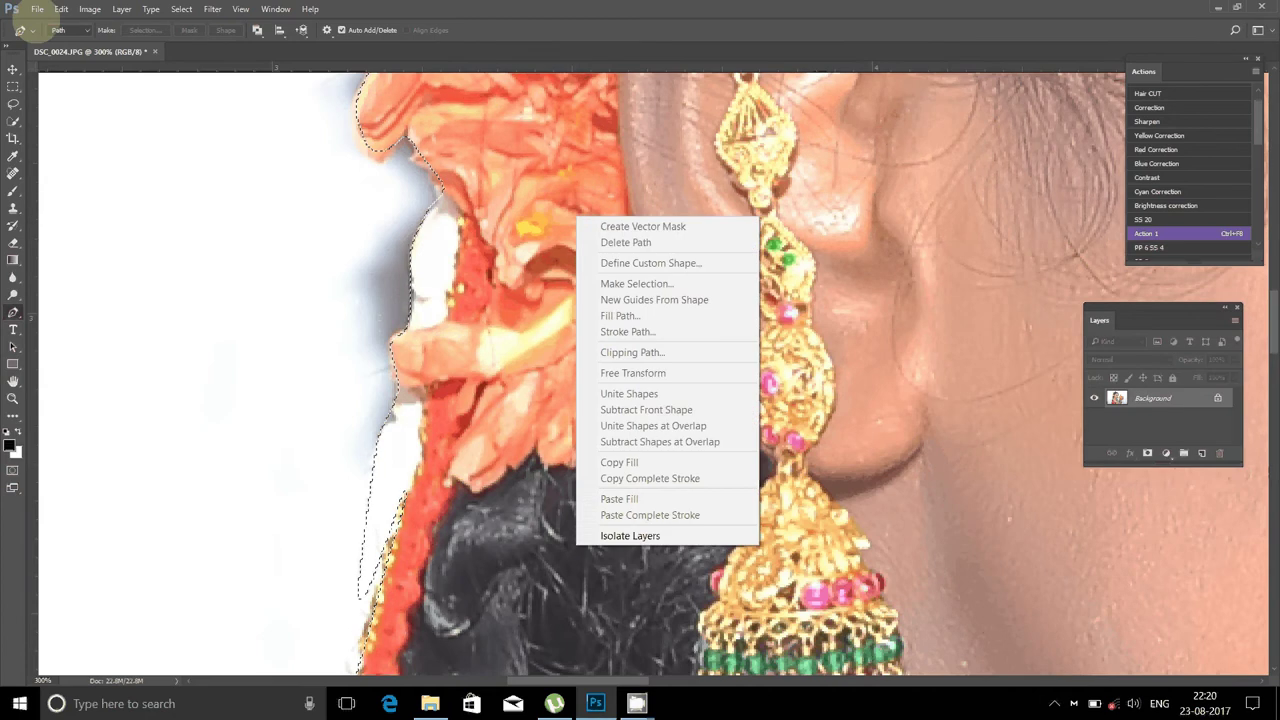
pyautogui.click(118, 9)
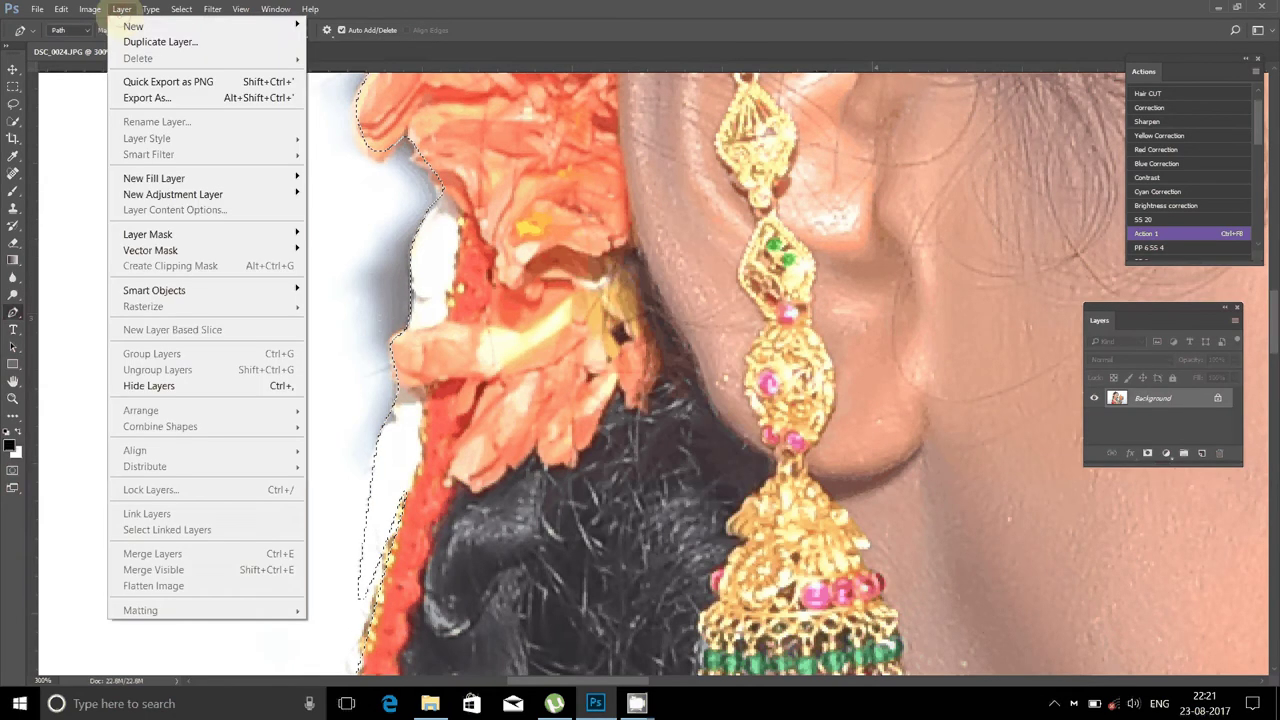
# - Cut the girl onto Layer 1, fit the view on screen and hide the Background layer
pyautogui.moveTo(133, 26)
pyautogui.click(437, 162)
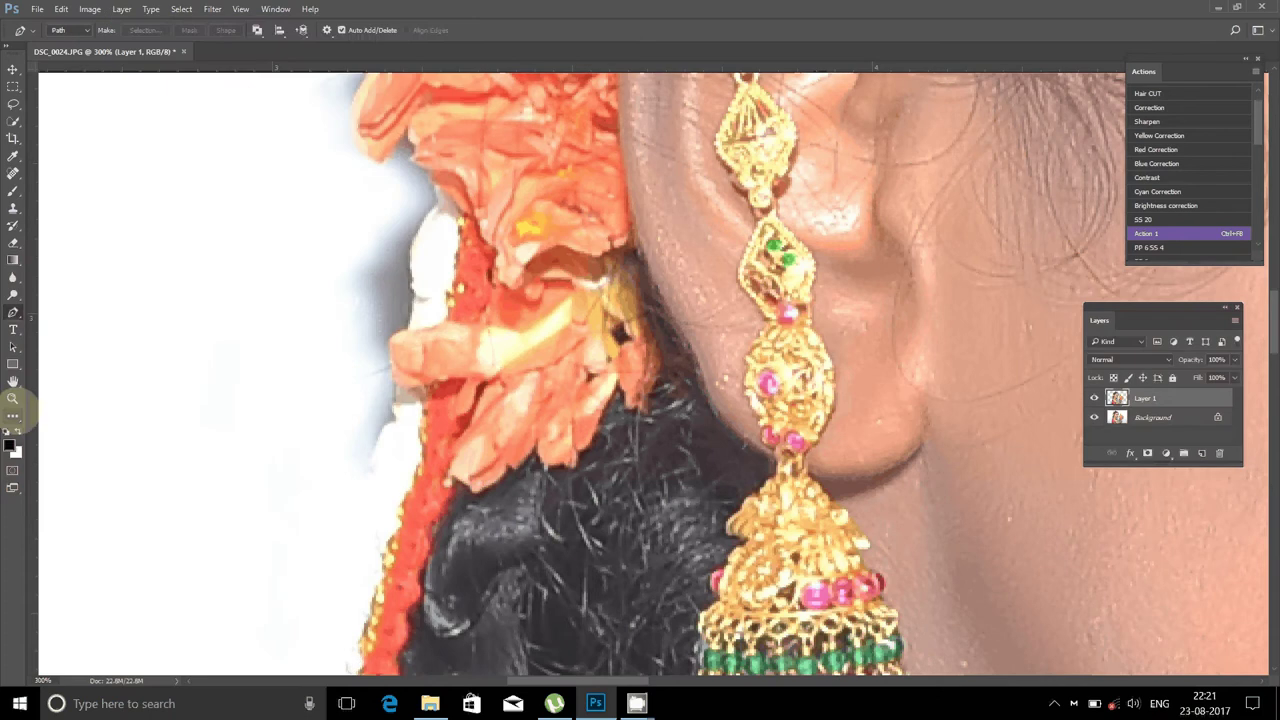
pyautogui.click(13, 398)
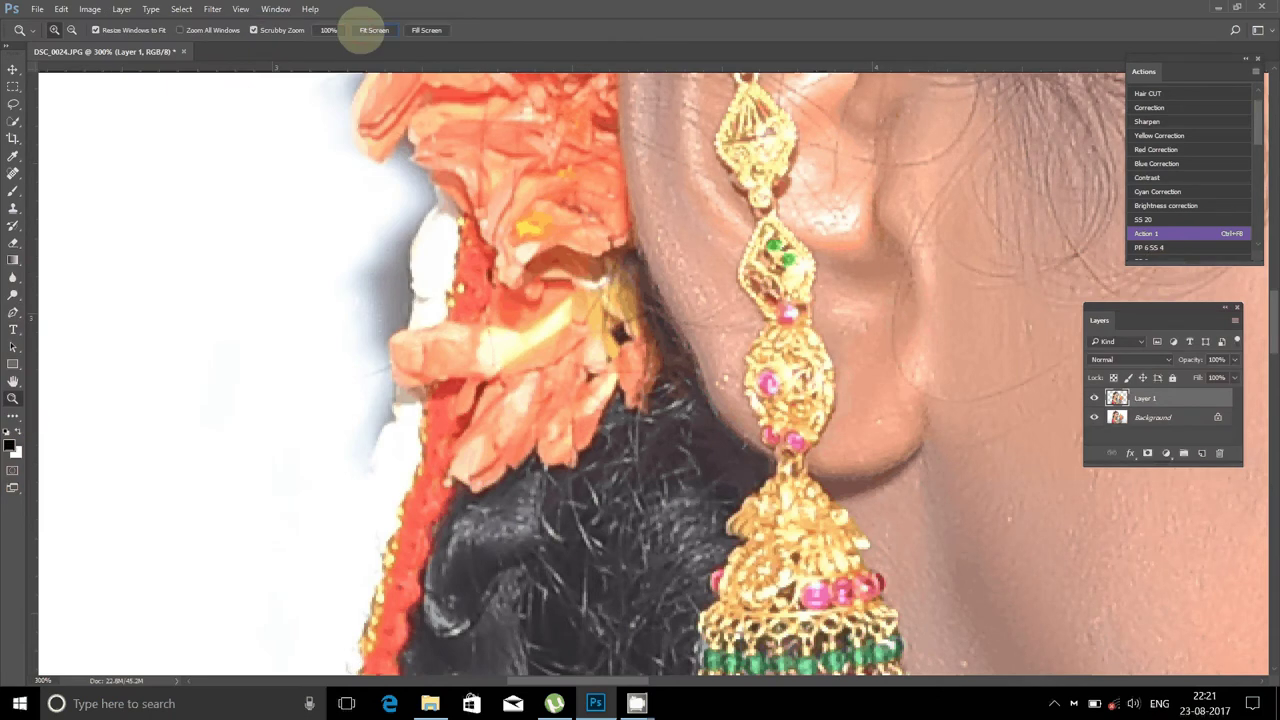
pyautogui.click(373, 30)
pyautogui.click(1094, 417)
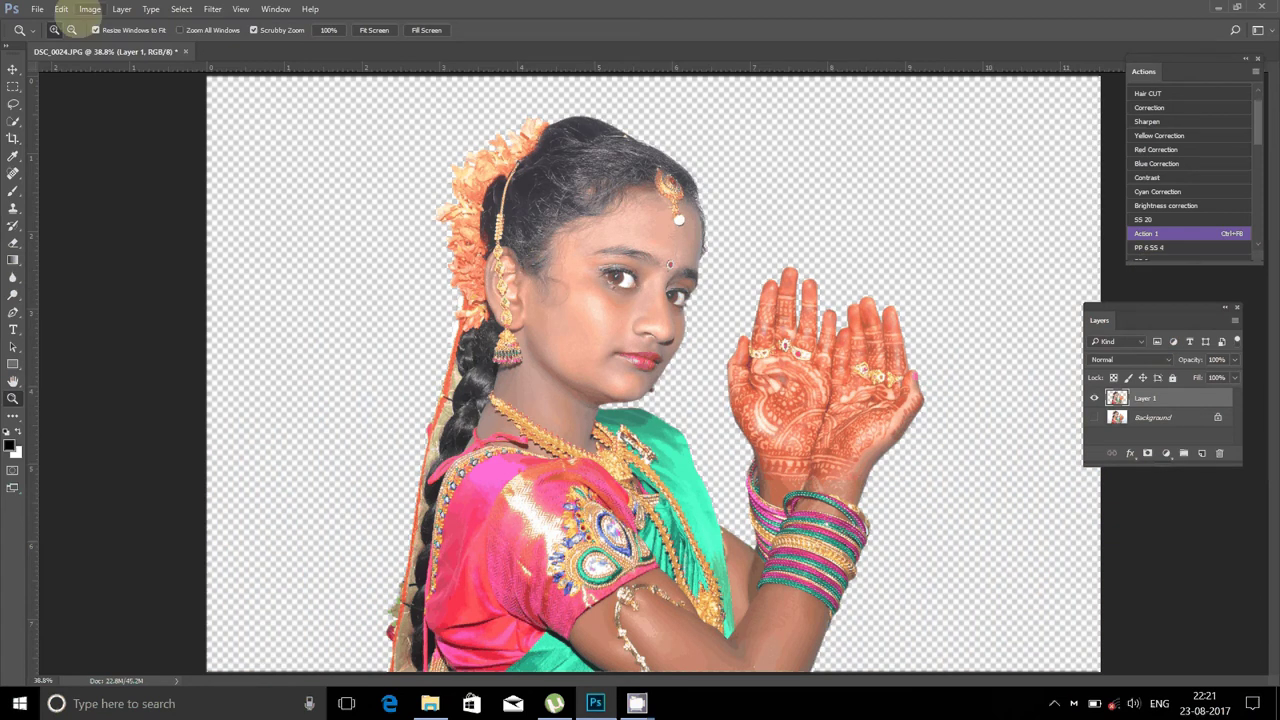
# - Save the document as DSC_0024.psd in Photoshop format in the psd folder
pyautogui.click(37, 9)
pyautogui.click(83, 194)
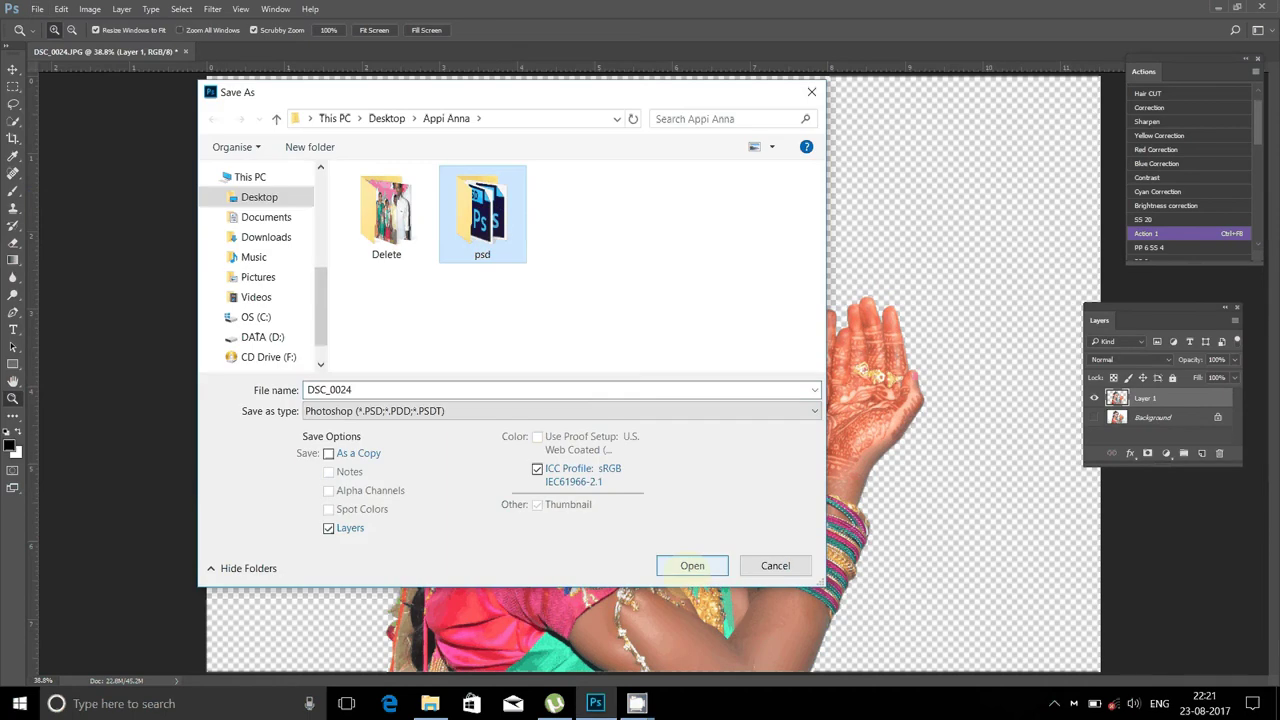
pyautogui.click(690, 565)
pyautogui.click(690, 565)
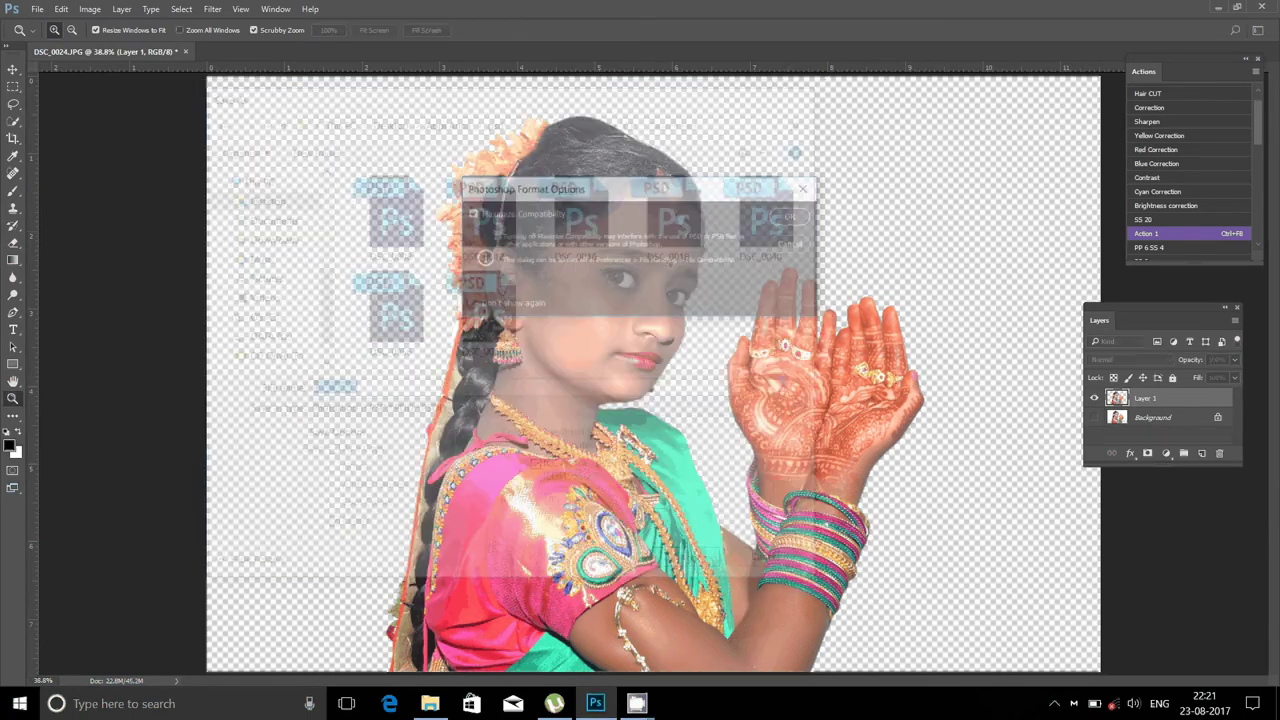
pyautogui.click(791, 216)
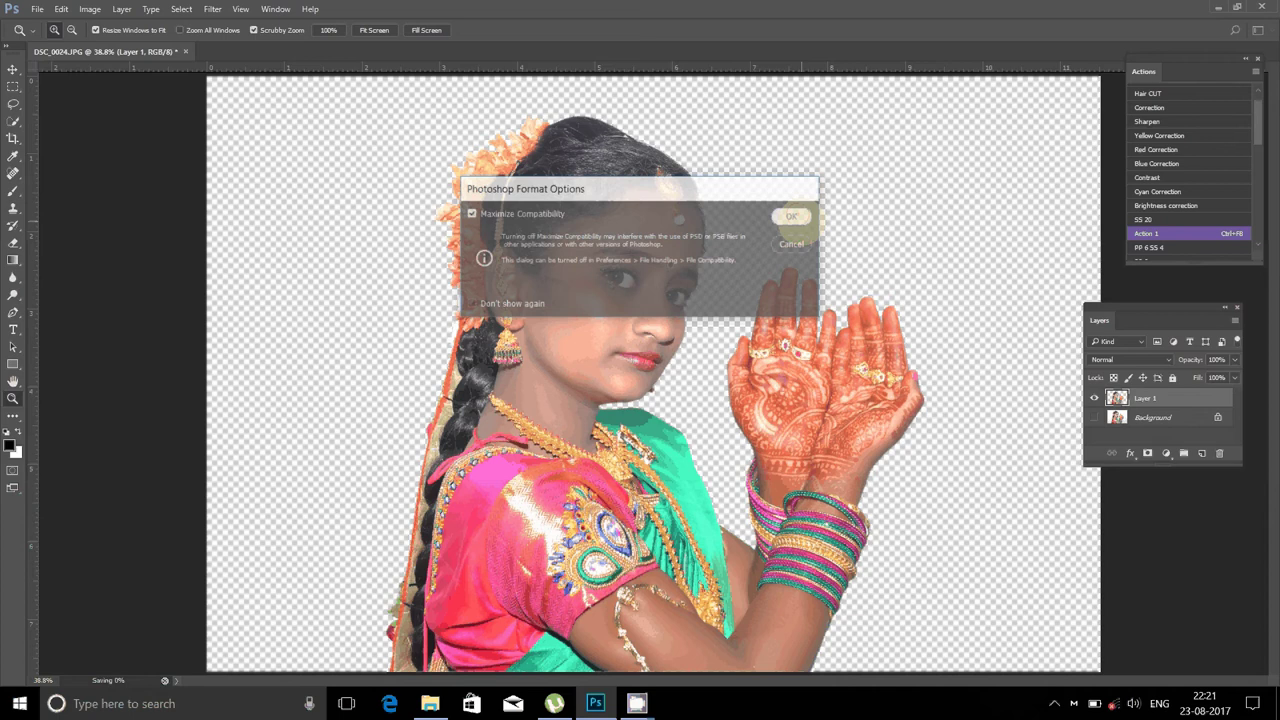
pyautogui.click(954, 87)
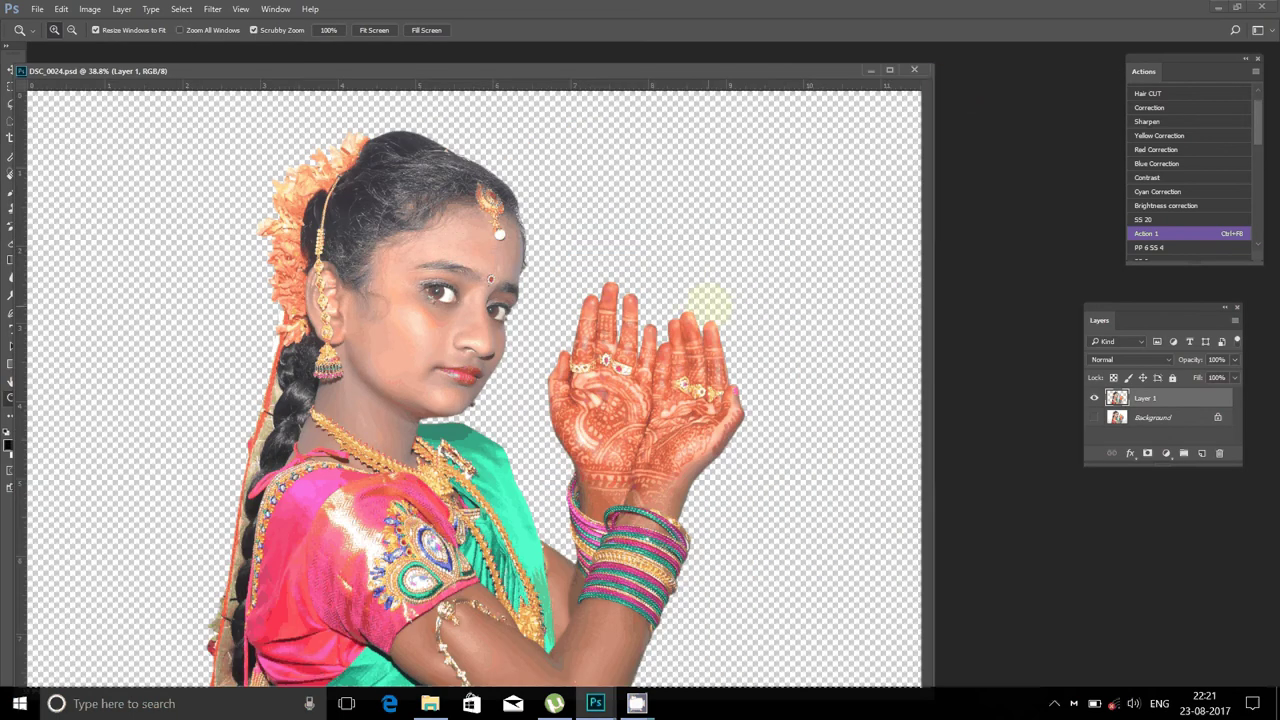
# - Zoom out to 16.7% and create a floating 36 × 12 inch, 300 ppi white document
pyautogui.press('alt')
pyautogui.keyDown('alt'); pyautogui.click(604, 320); pyautogui.keyUp('alt')
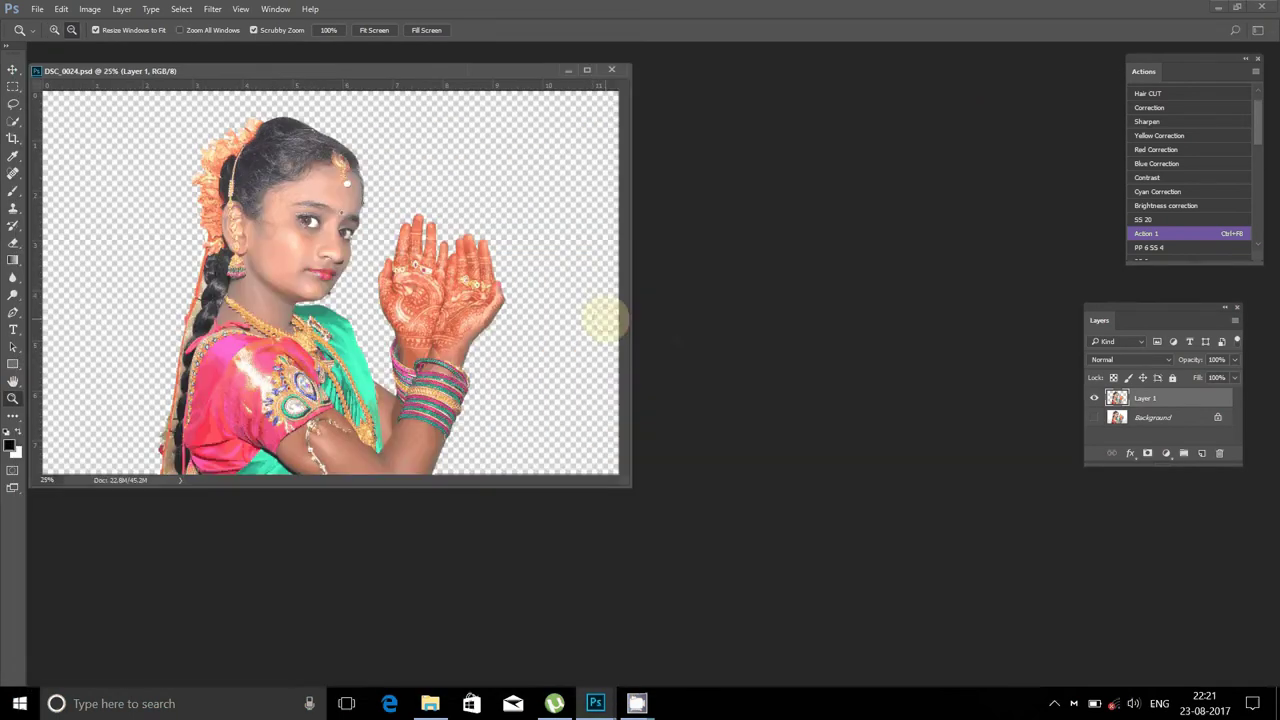
pyautogui.keyDown('alt'); pyautogui.click(604, 320); pyautogui.keyUp('alt')
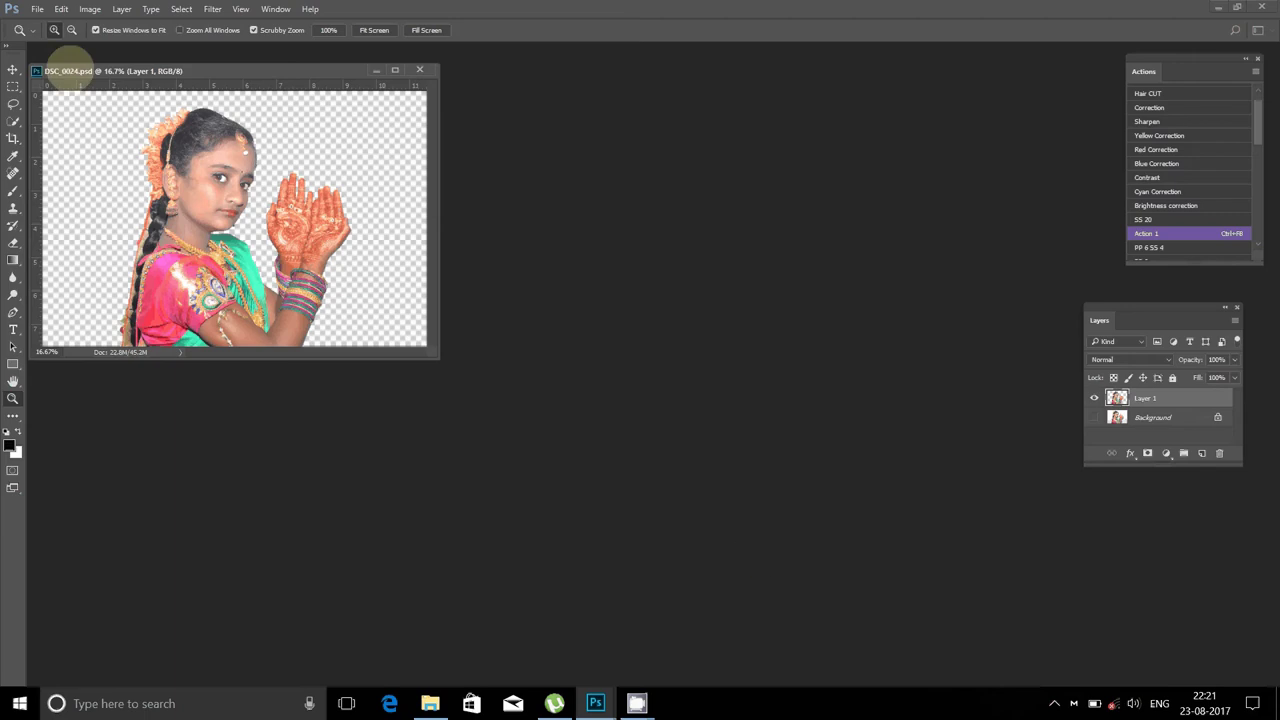
pyautogui.click(37, 9)
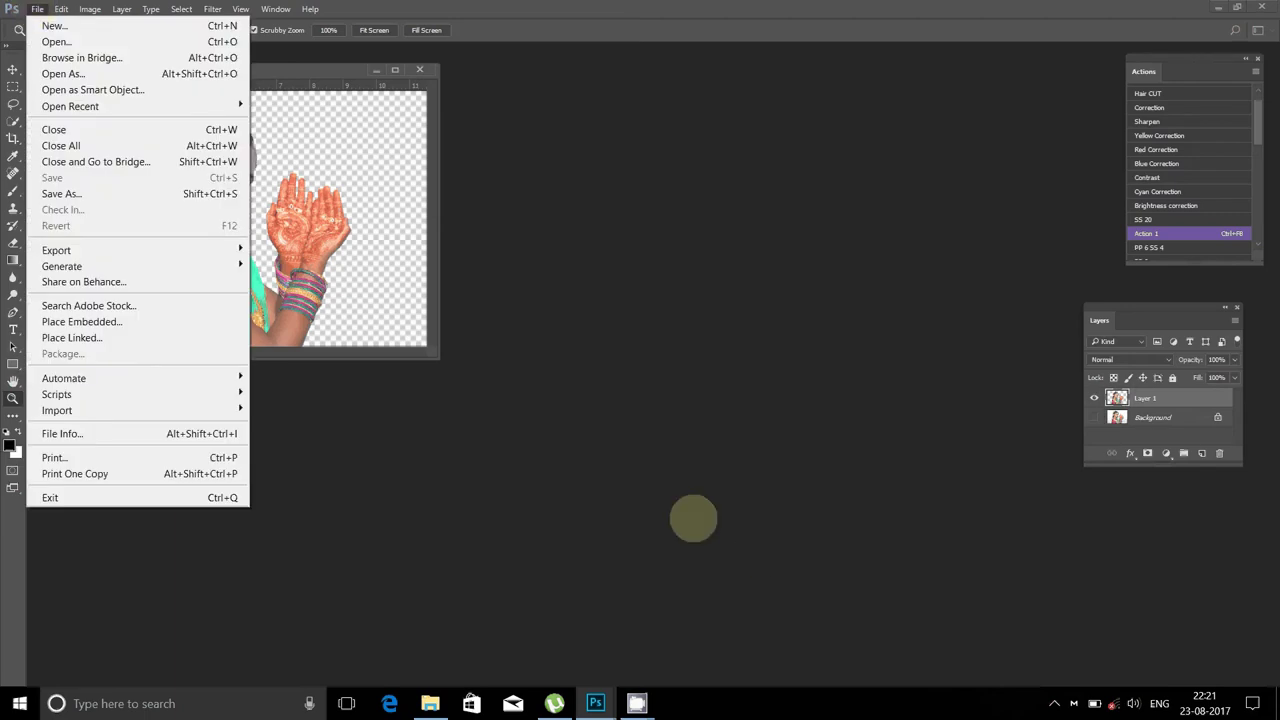
pyautogui.click(691, 517)
pyautogui.moveTo(430, 703)
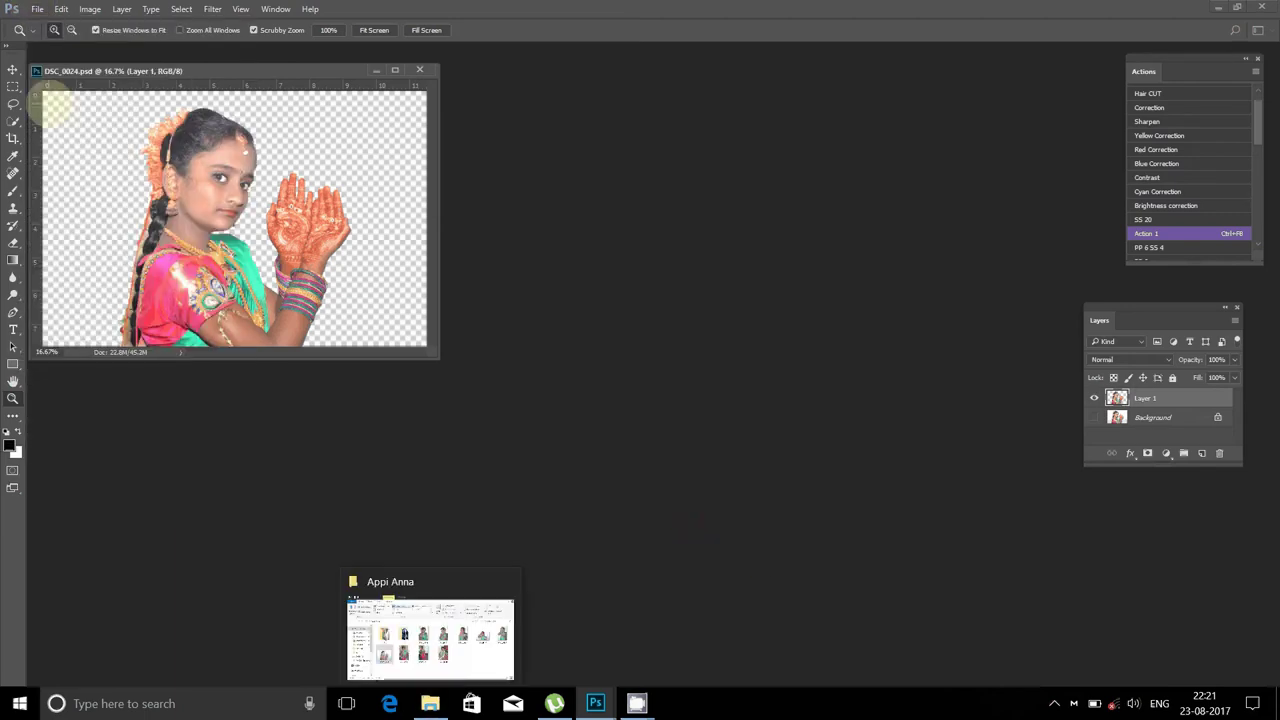
pyautogui.click(37, 9)
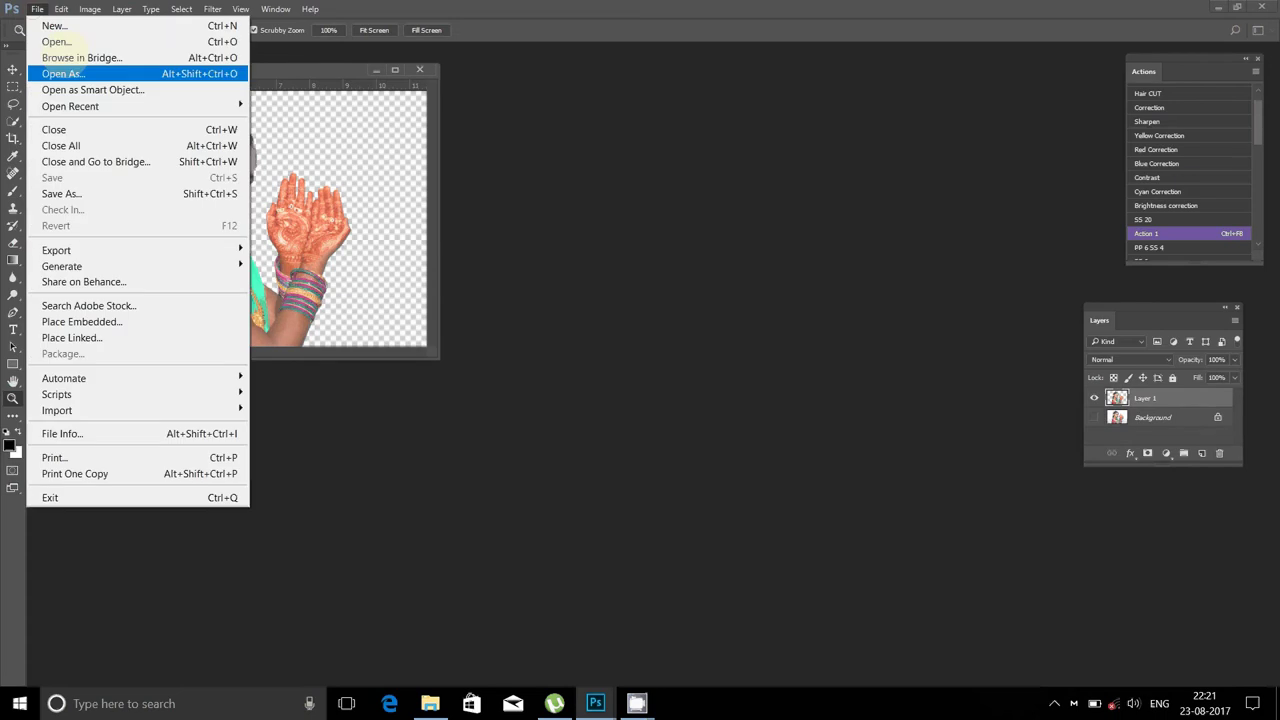
pyautogui.click(42, 23)
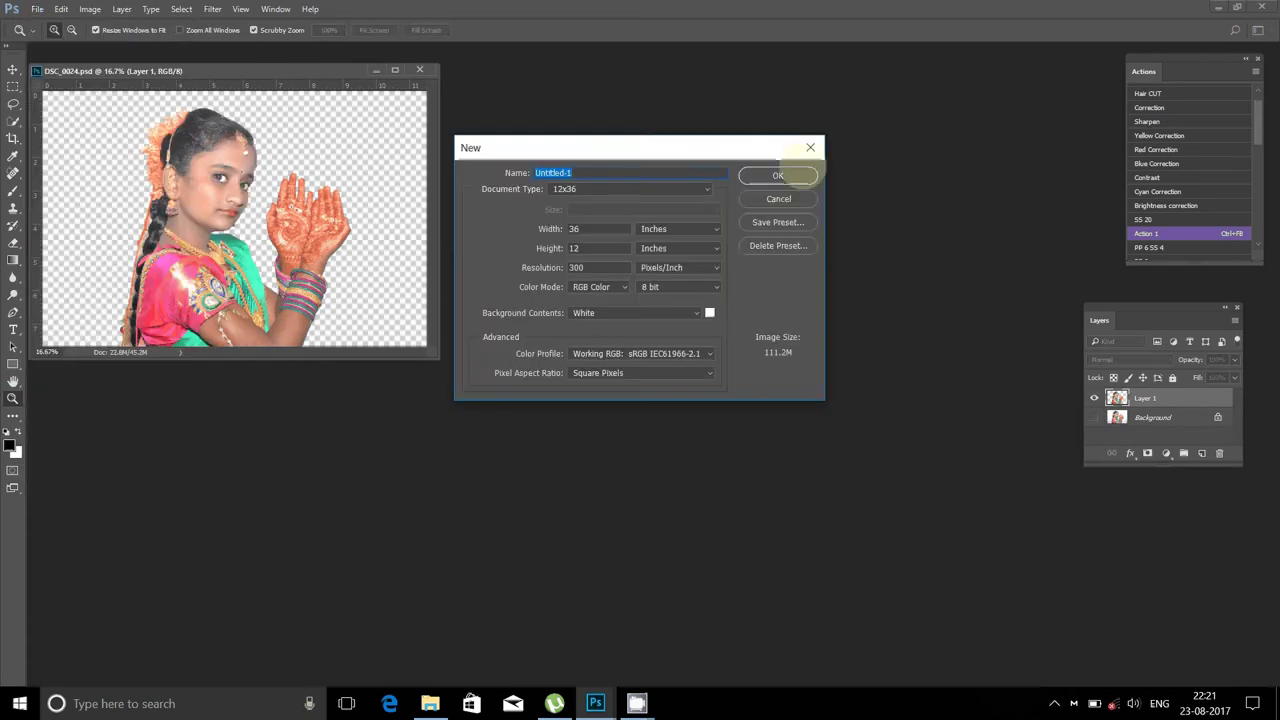
pyautogui.click(778, 175)
pyautogui.moveTo(271, 88)
pyautogui.mouseDown()
pyautogui.moveTo(335, 252)
pyautogui.moveTo(326, 243)
pyautogui.mouseUp()
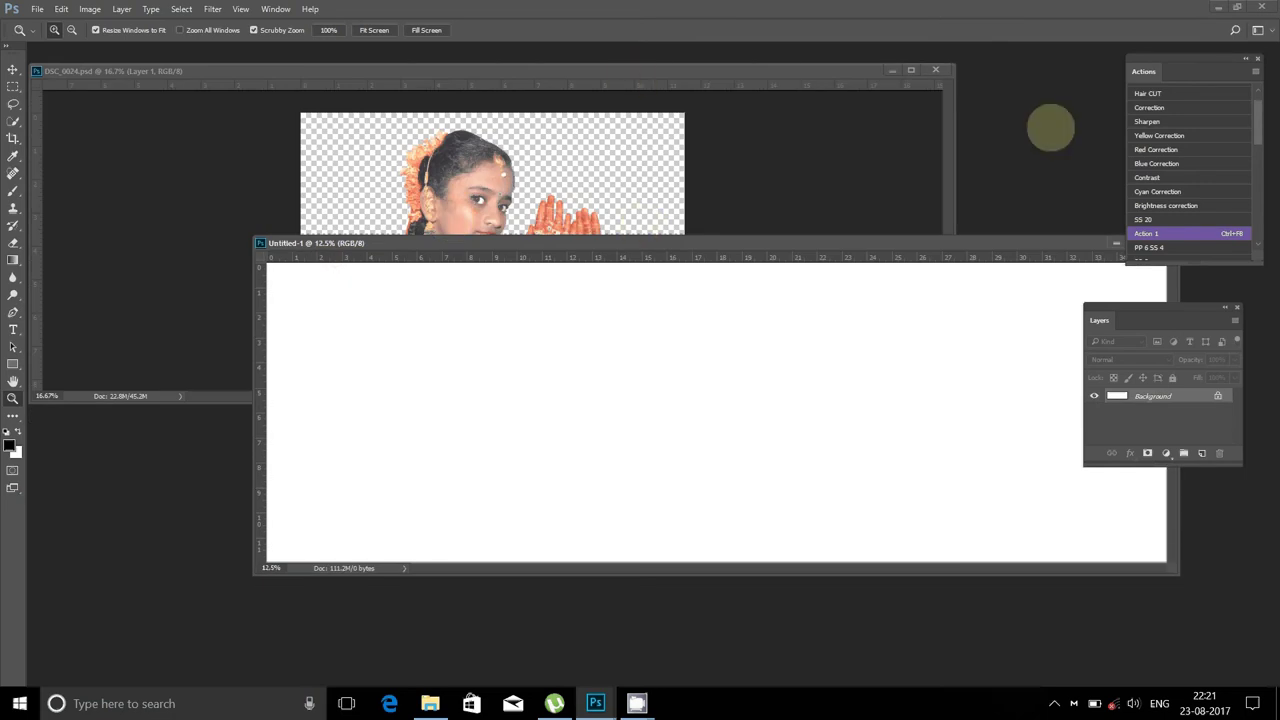
# - Browse the Open dialog to Desktop > New folder > DESIGNS
pyautogui.hotkey('ctrl', 'o')
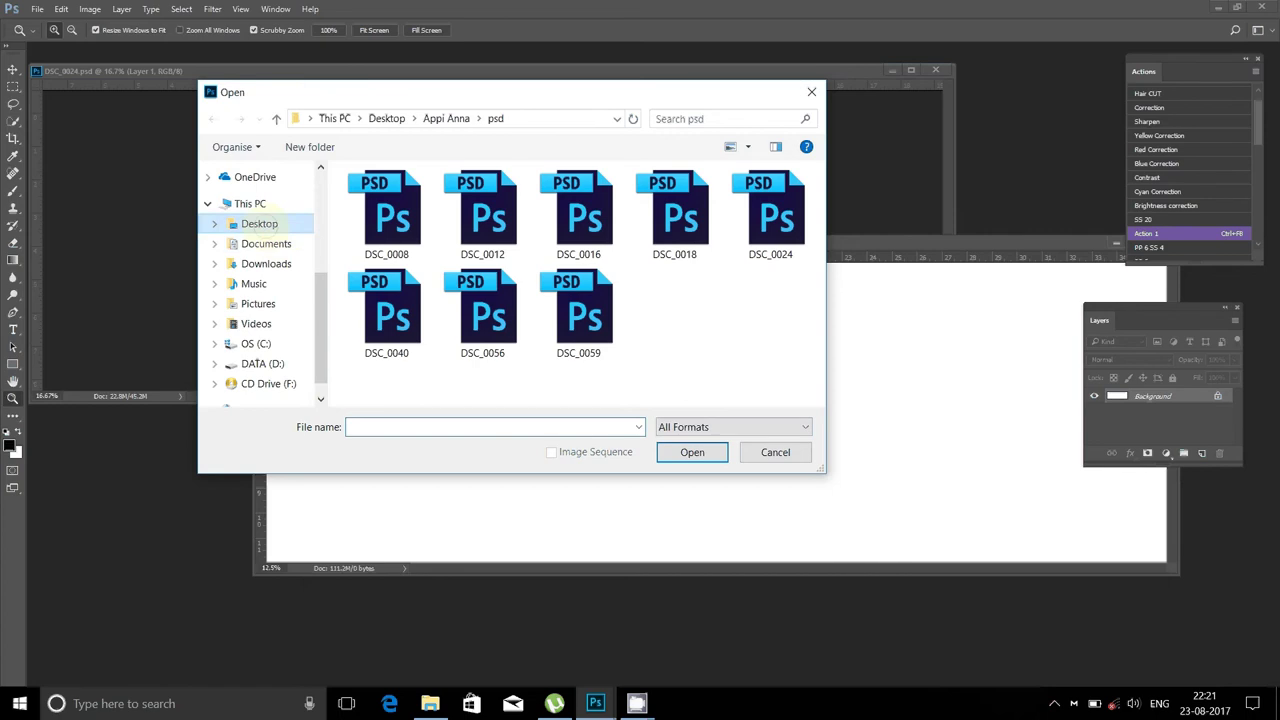
pyautogui.click(262, 224)
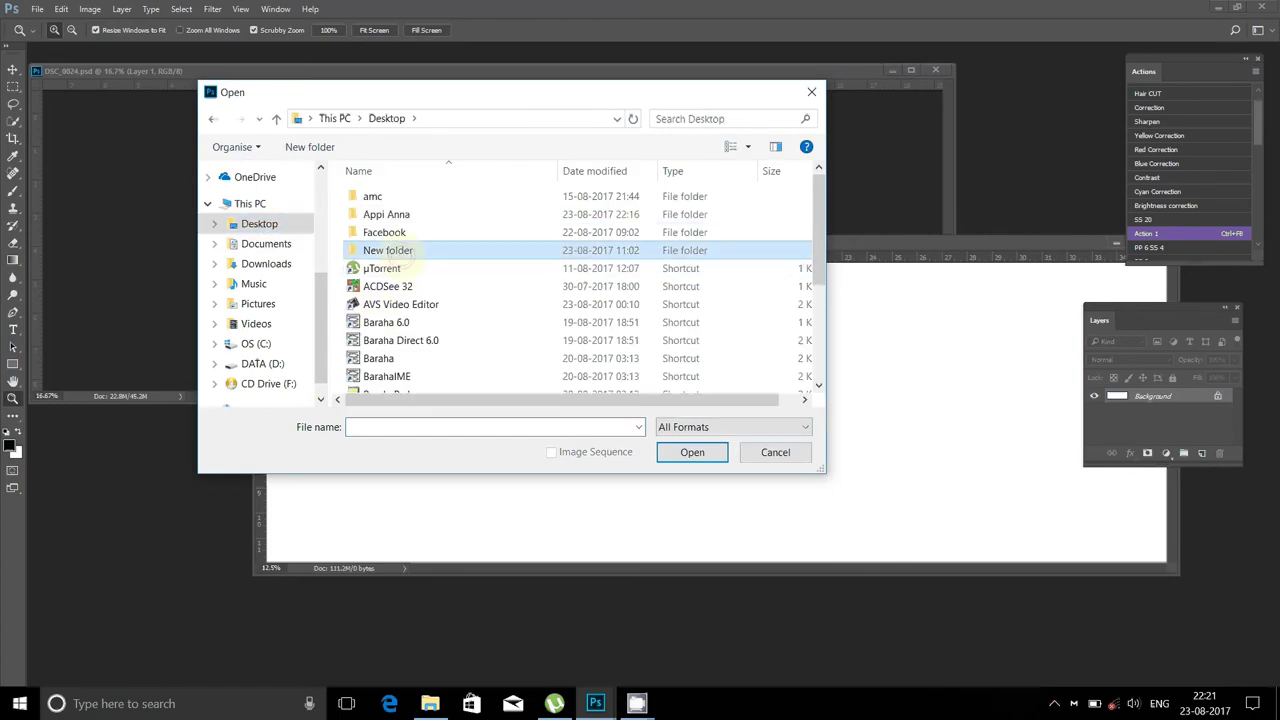
pyautogui.doubleClick(410, 251)
pyautogui.doubleClick(400, 196)
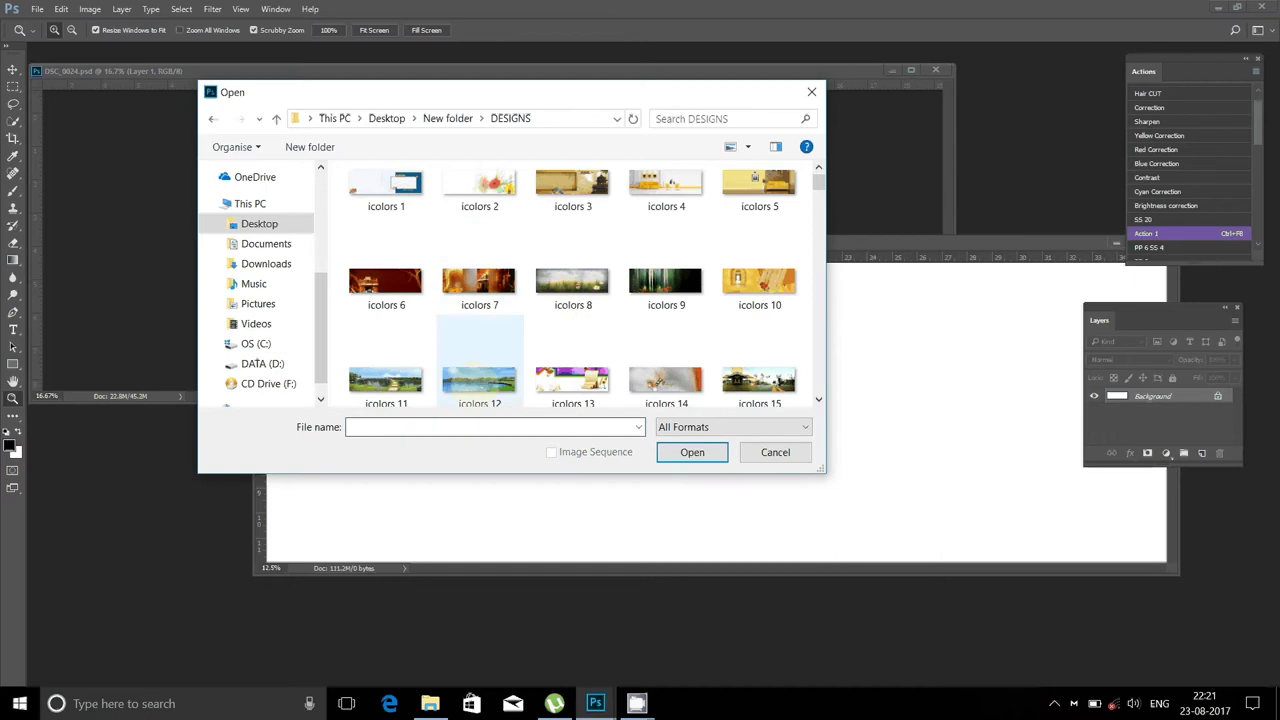
pyautogui.click(480, 385)
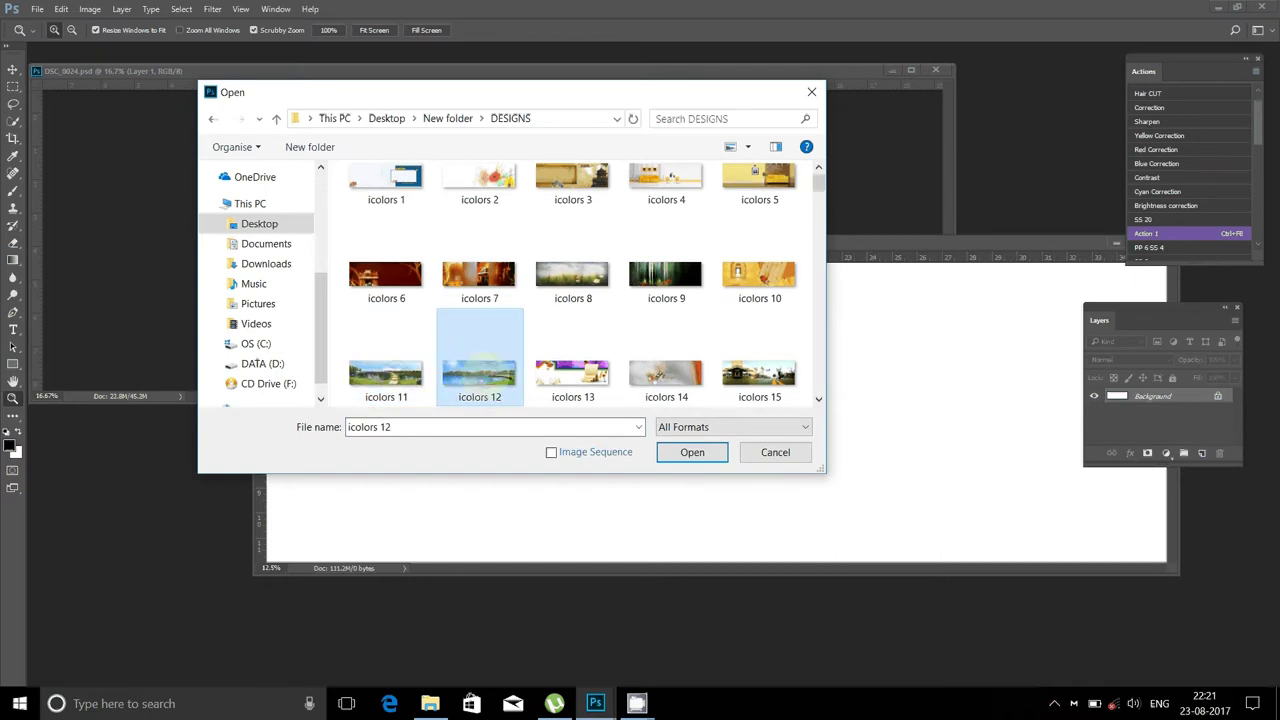
# - Look through the designs and open icolors 40
pyautogui.scroll(-1, 780, 398)
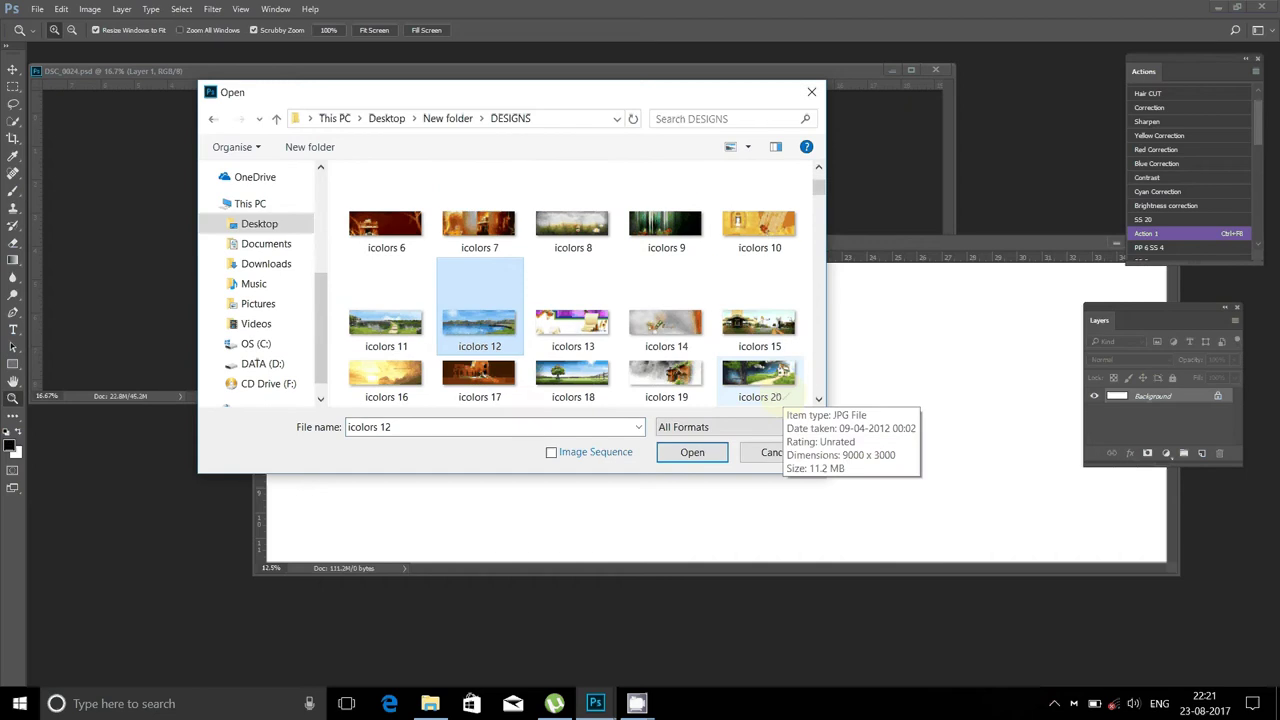
pyautogui.scroll(-2, 780, 398)
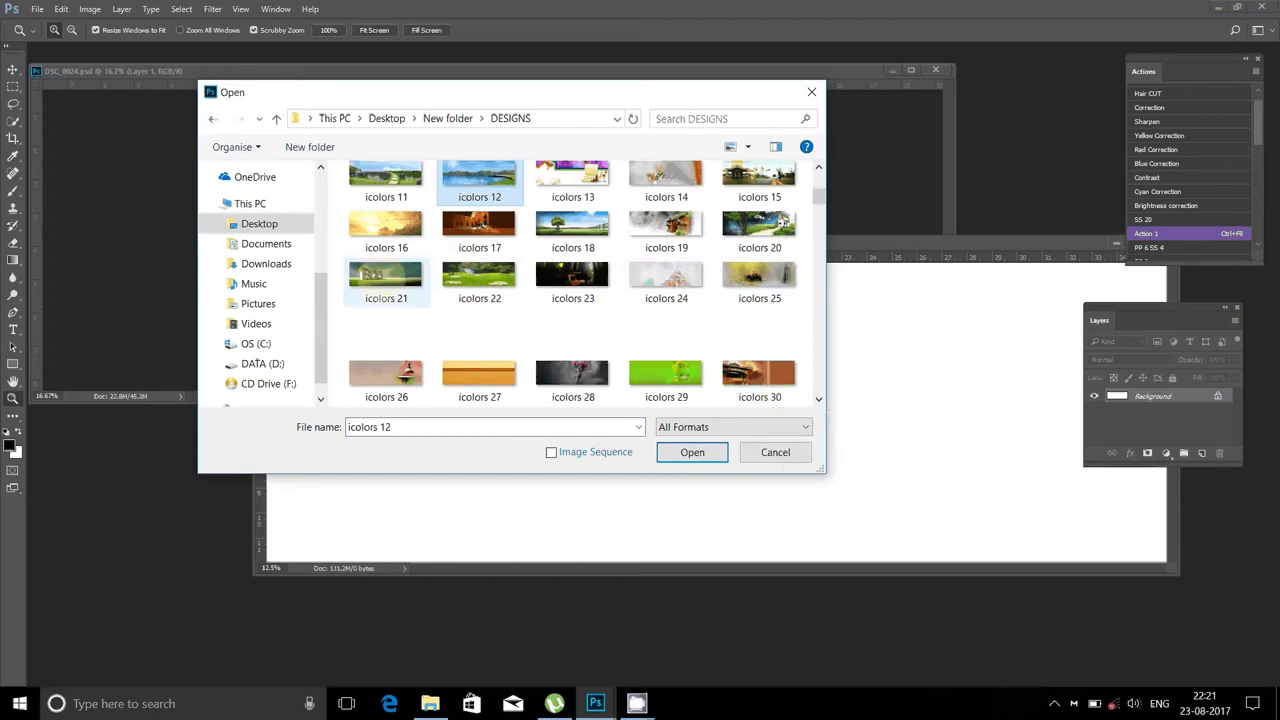
pyautogui.click(505, 285)
pyautogui.scroll(-1, 510, 290)
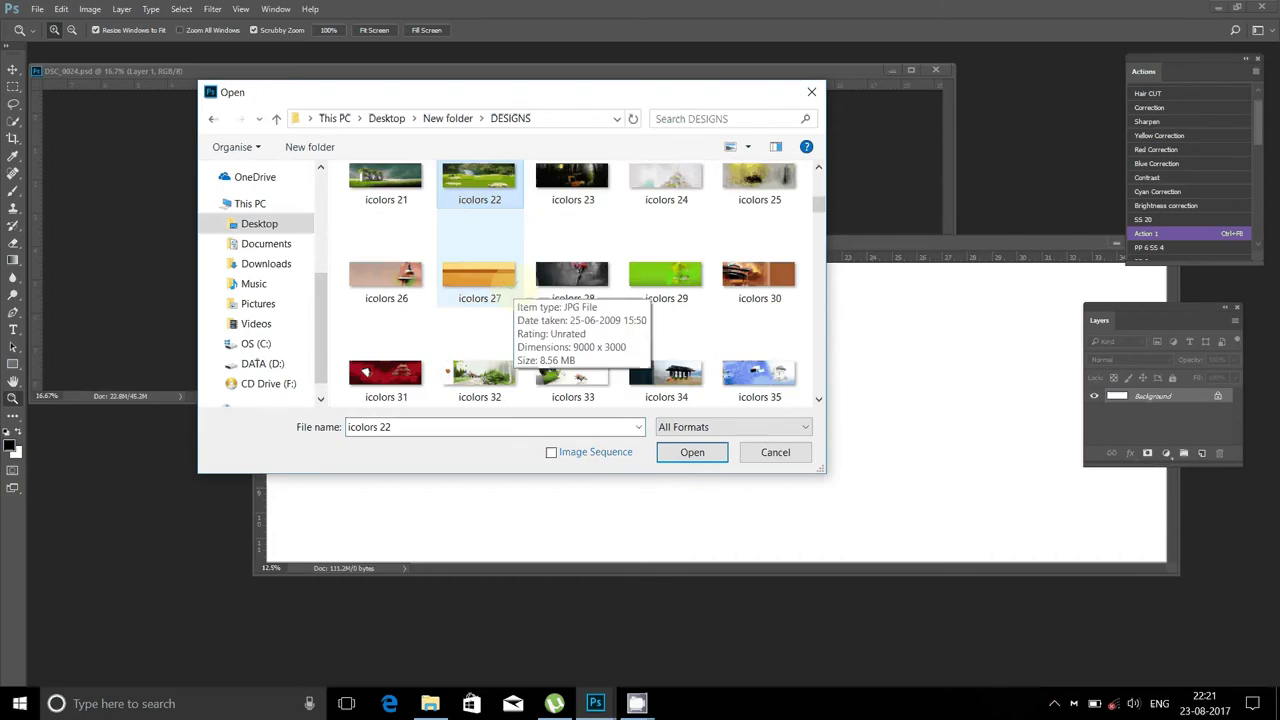
pyautogui.scroll(-1, 510, 290)
pyautogui.click(480, 275)
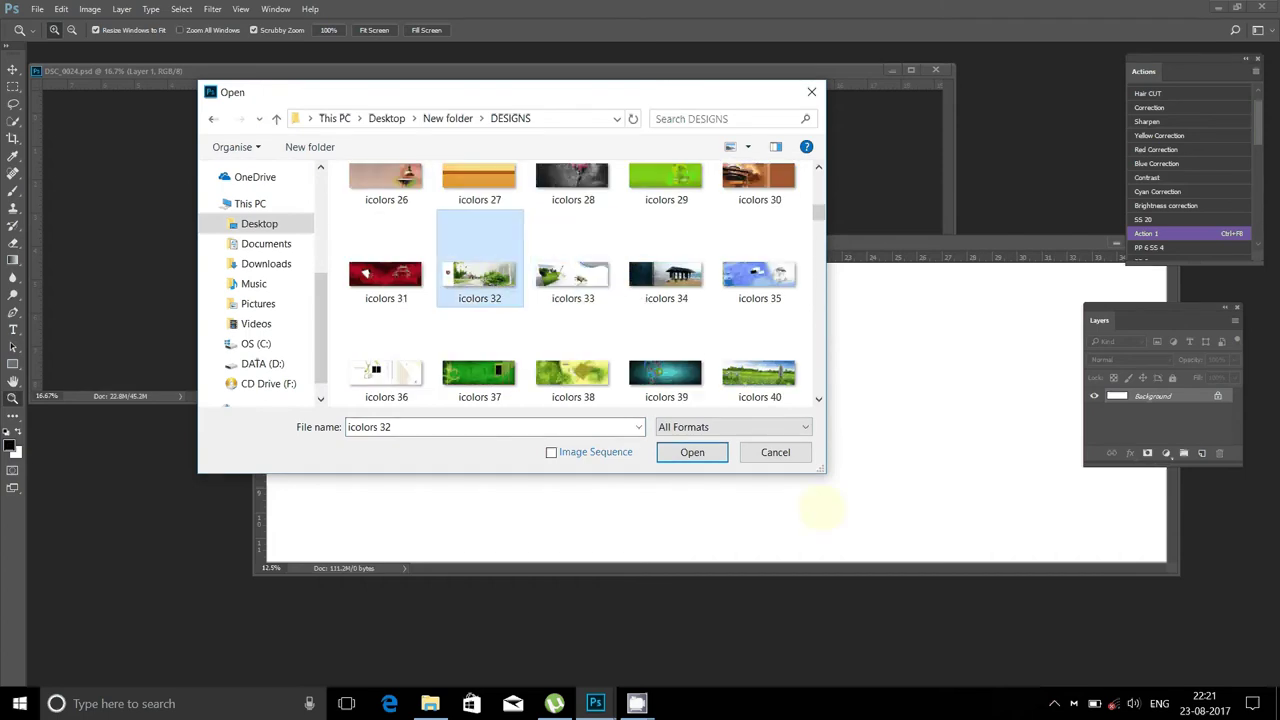
pyautogui.click(760, 385)
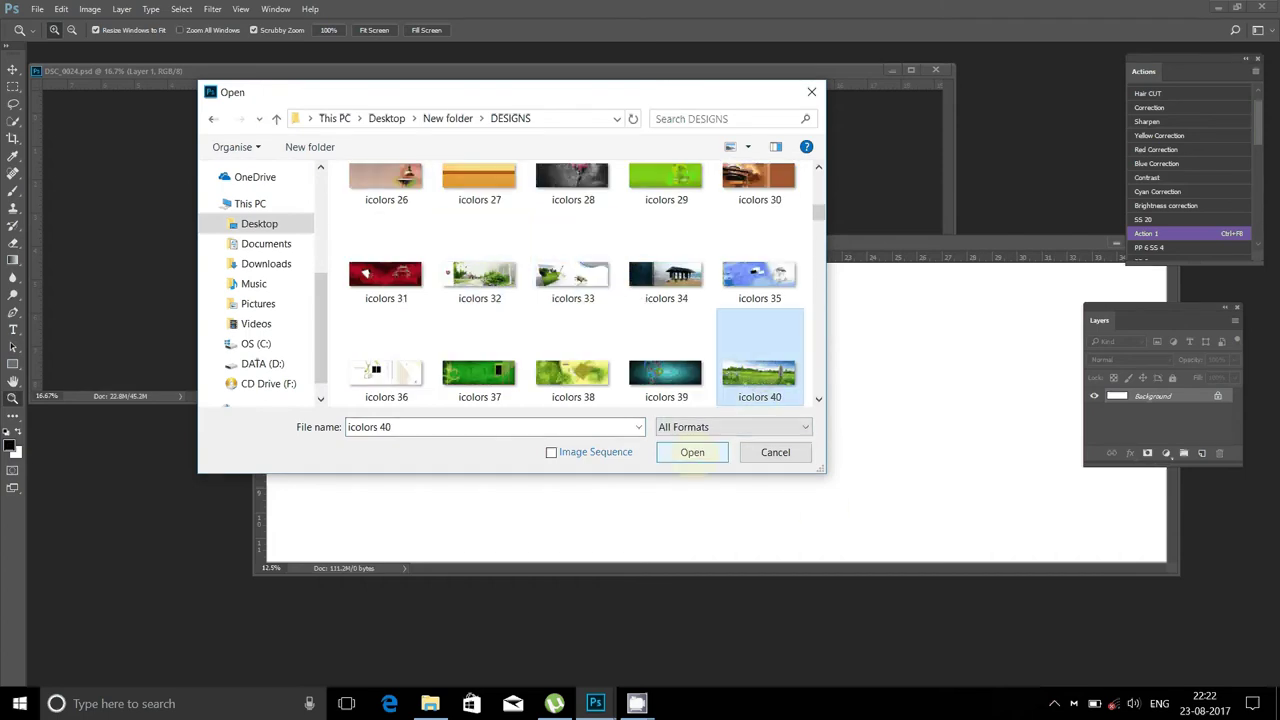
pyautogui.click(692, 452)
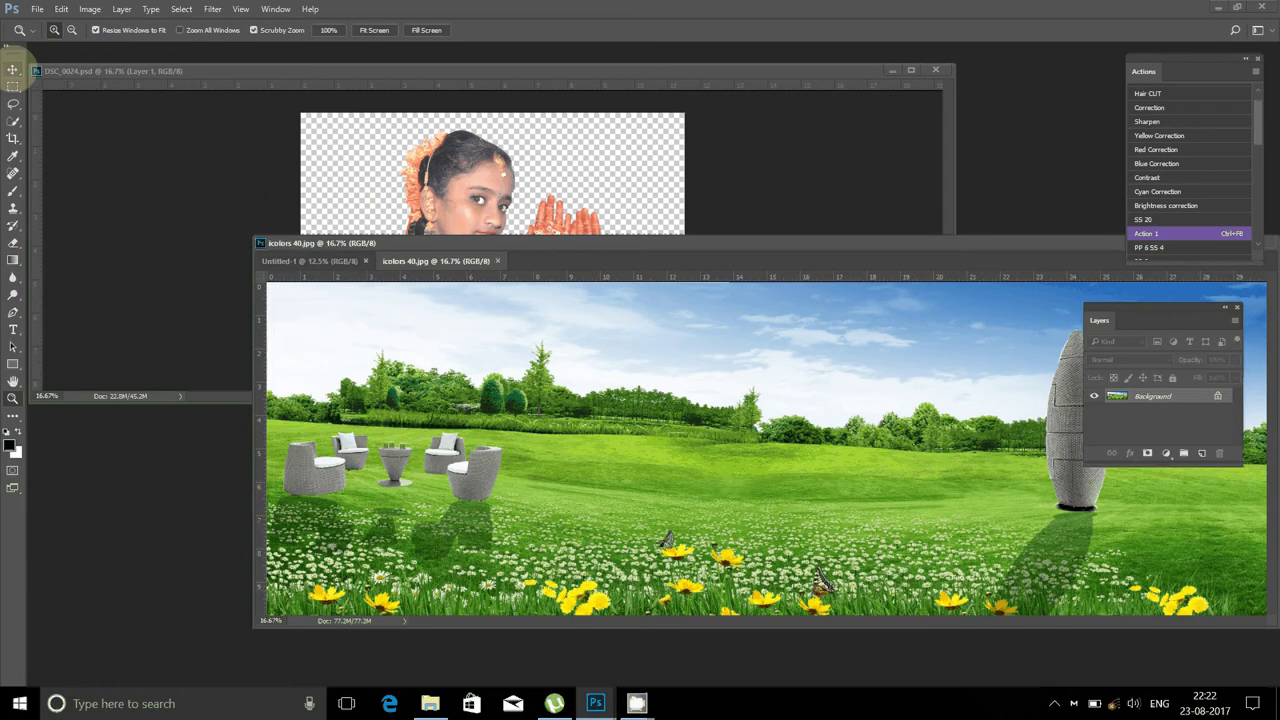
# - Copy the meadow into Untitled-1 and stretch it to fill the whole page
pyautogui.click(13, 69)
pyautogui.moveTo(440, 258); pyautogui.dragTo(650, 352)
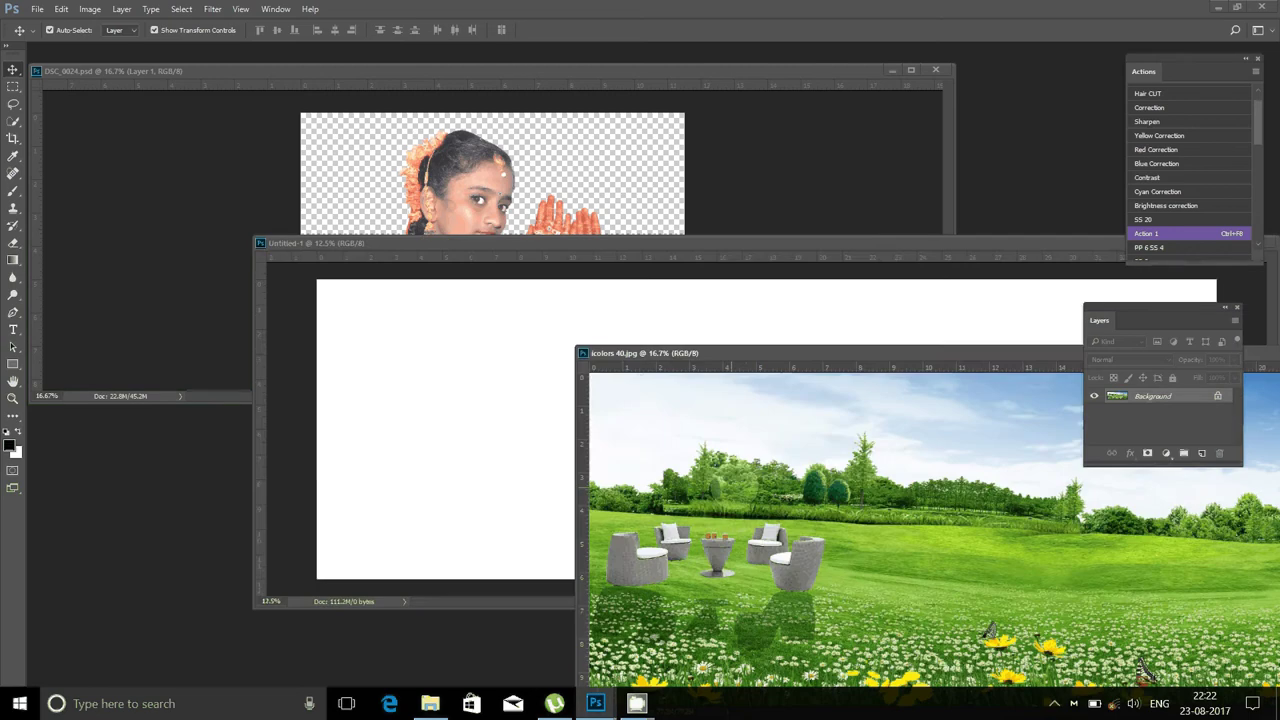
pyautogui.moveTo(694, 432)
pyautogui.mouseDown()
pyautogui.moveTo(420, 362)
pyautogui.moveTo(393, 324)
pyautogui.mouseUp()
pyautogui.moveTo(673, 248); pyautogui.dragTo(458, 154)
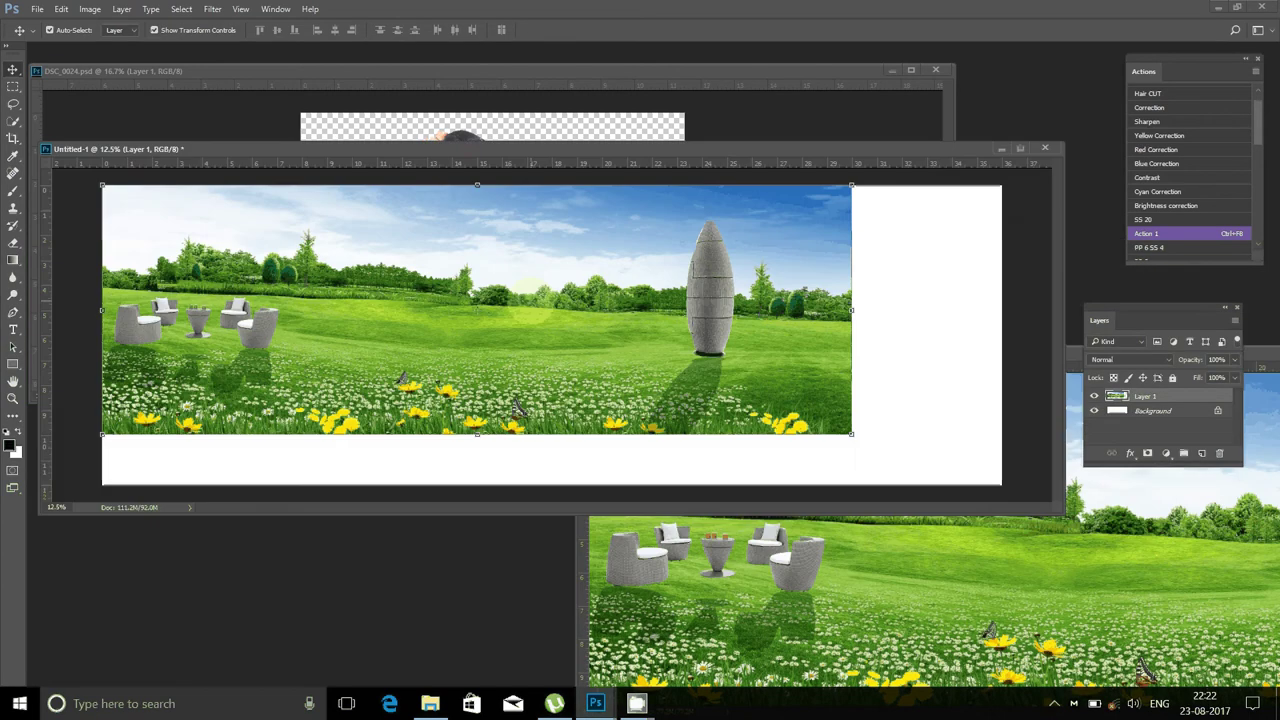
pyautogui.hotkey('ctrl', '-')
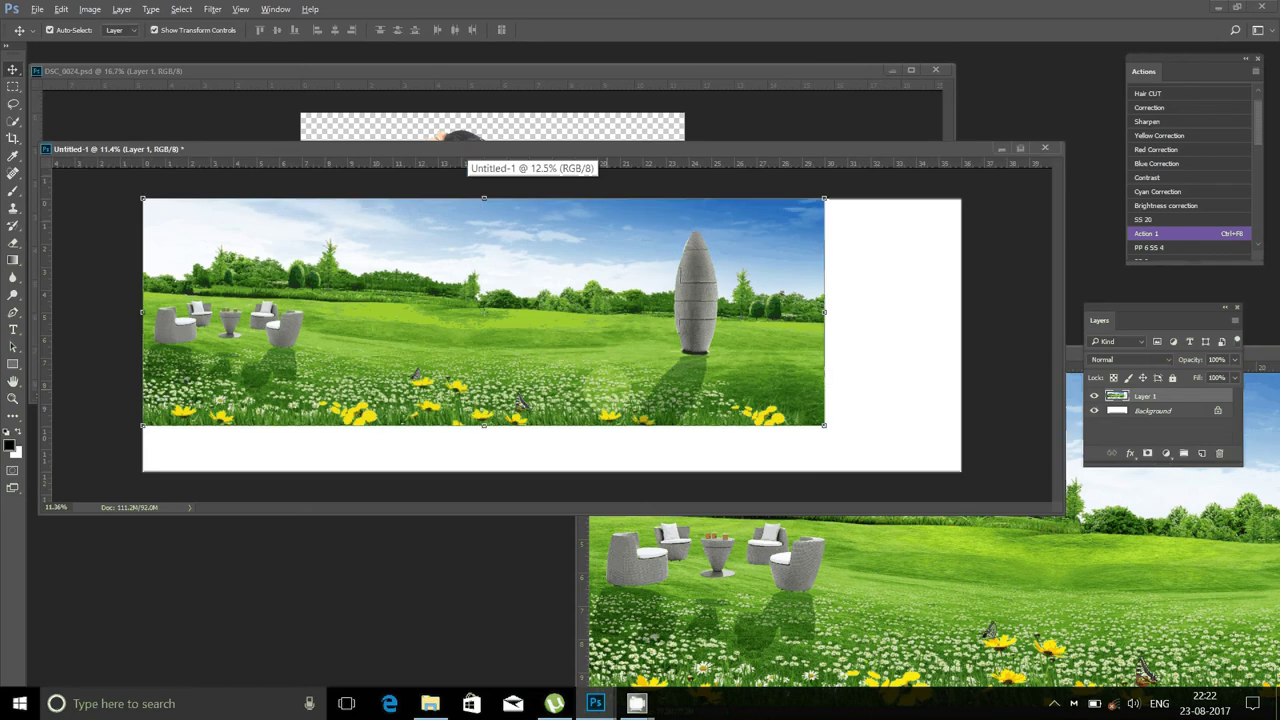
pyautogui.moveTo(824, 425); pyautogui.dragTo(961, 471)
pyautogui.click(588, 29)
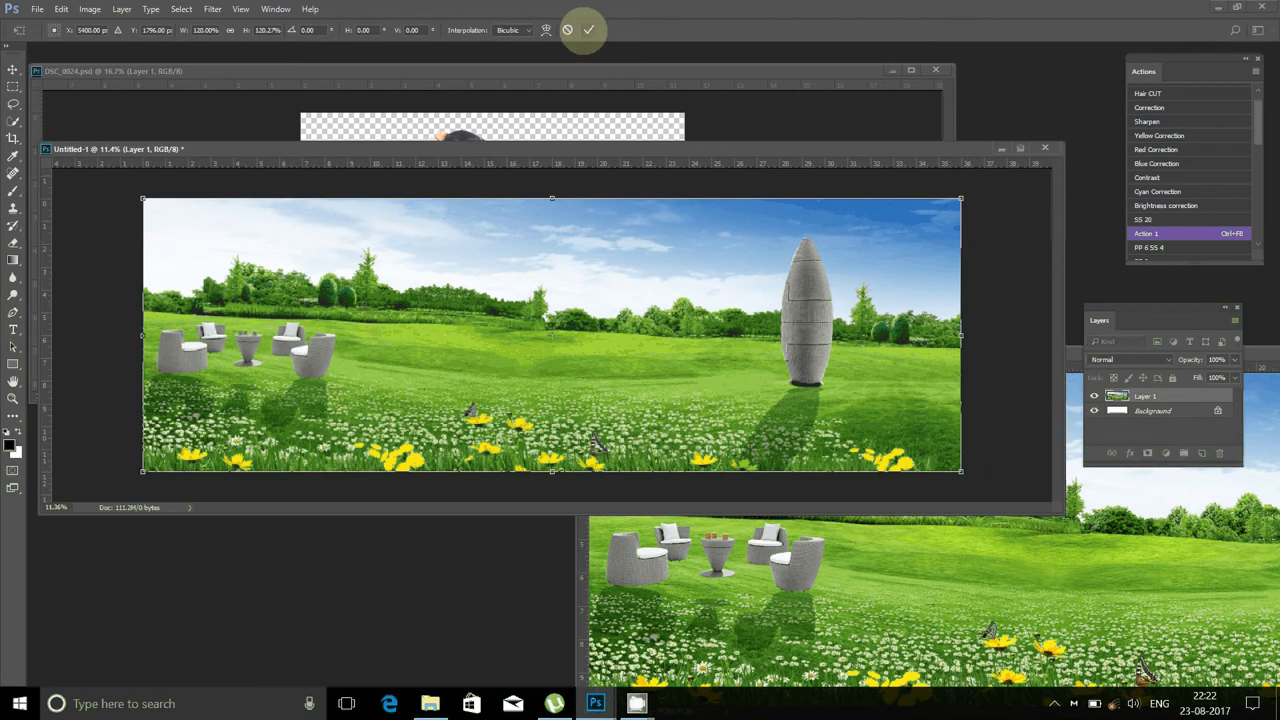
pyautogui.click(588, 29)
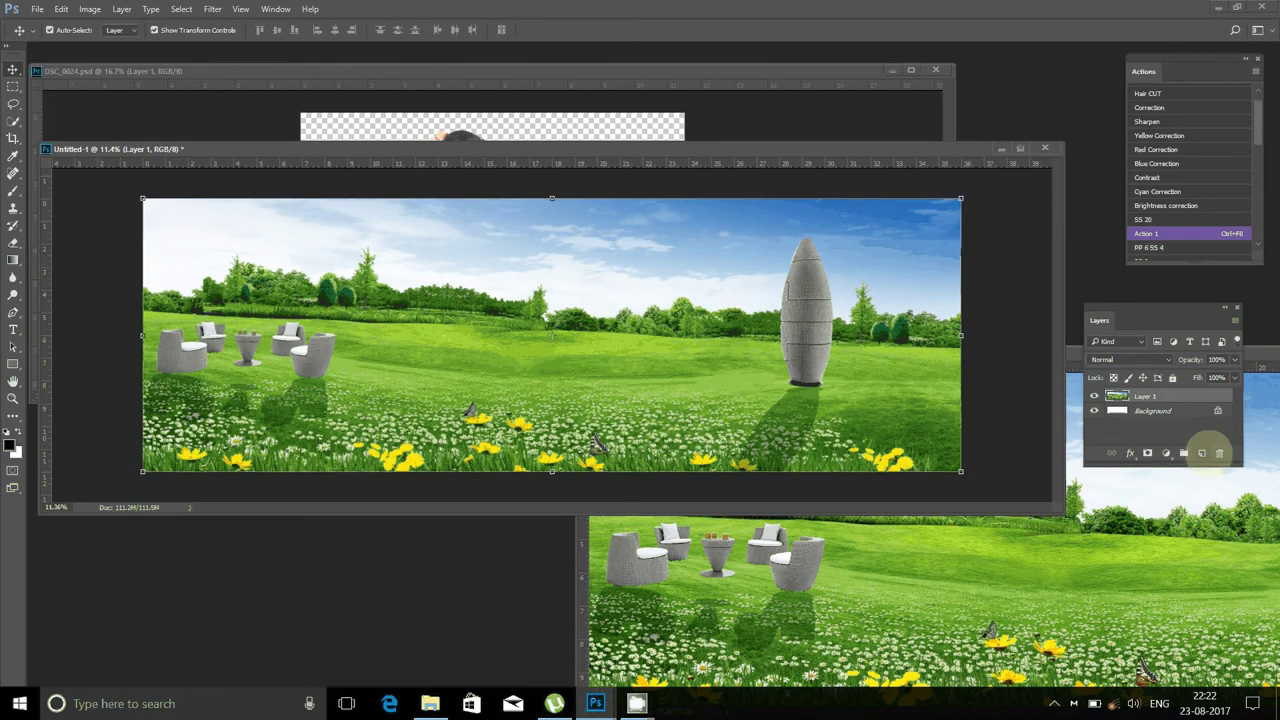
# - Add a black Solid Color fill layer in Soft Light blend mode
pyautogui.click(1202, 452)
pyautogui.click(1166, 452)
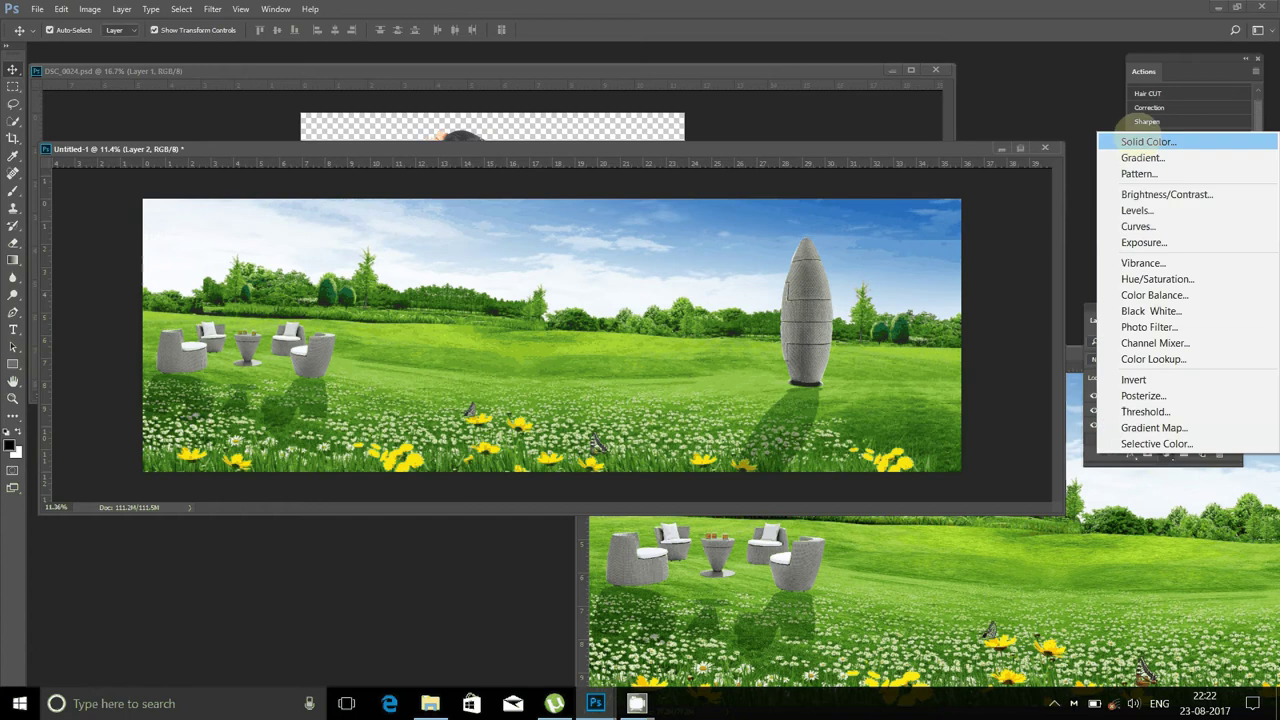
pyautogui.click(1148, 141)
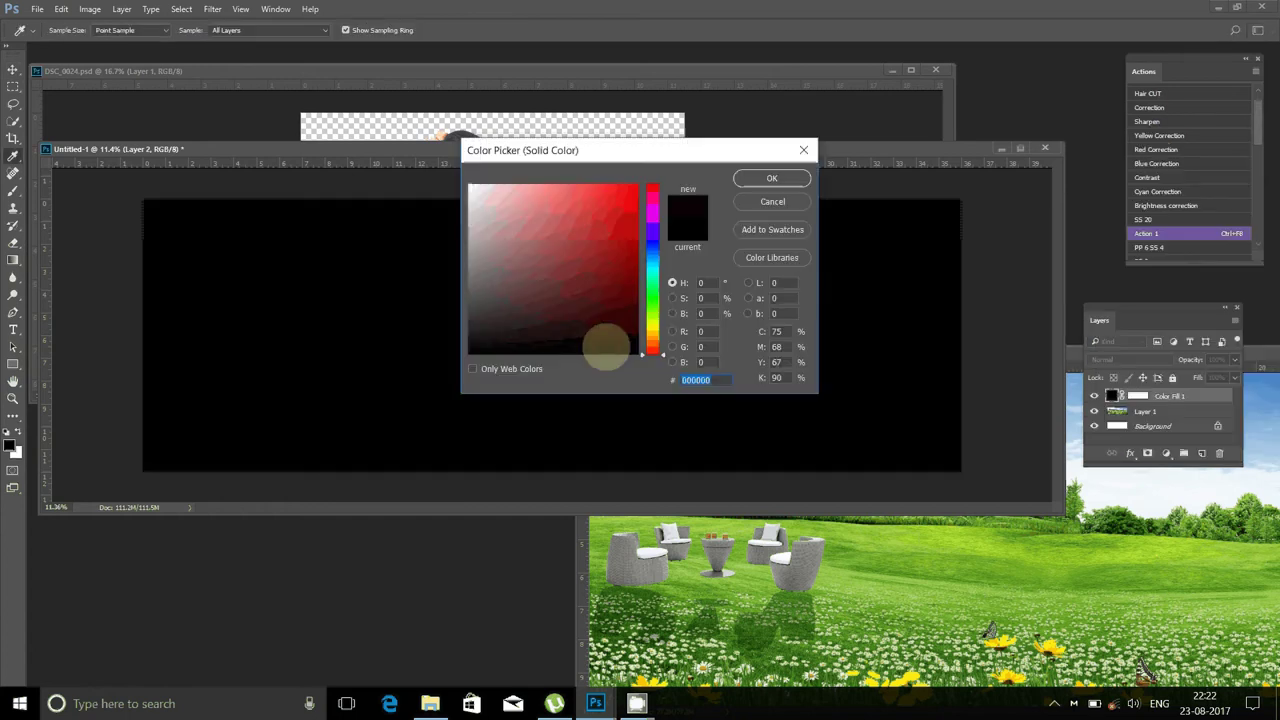
pyautogui.click(771, 178)
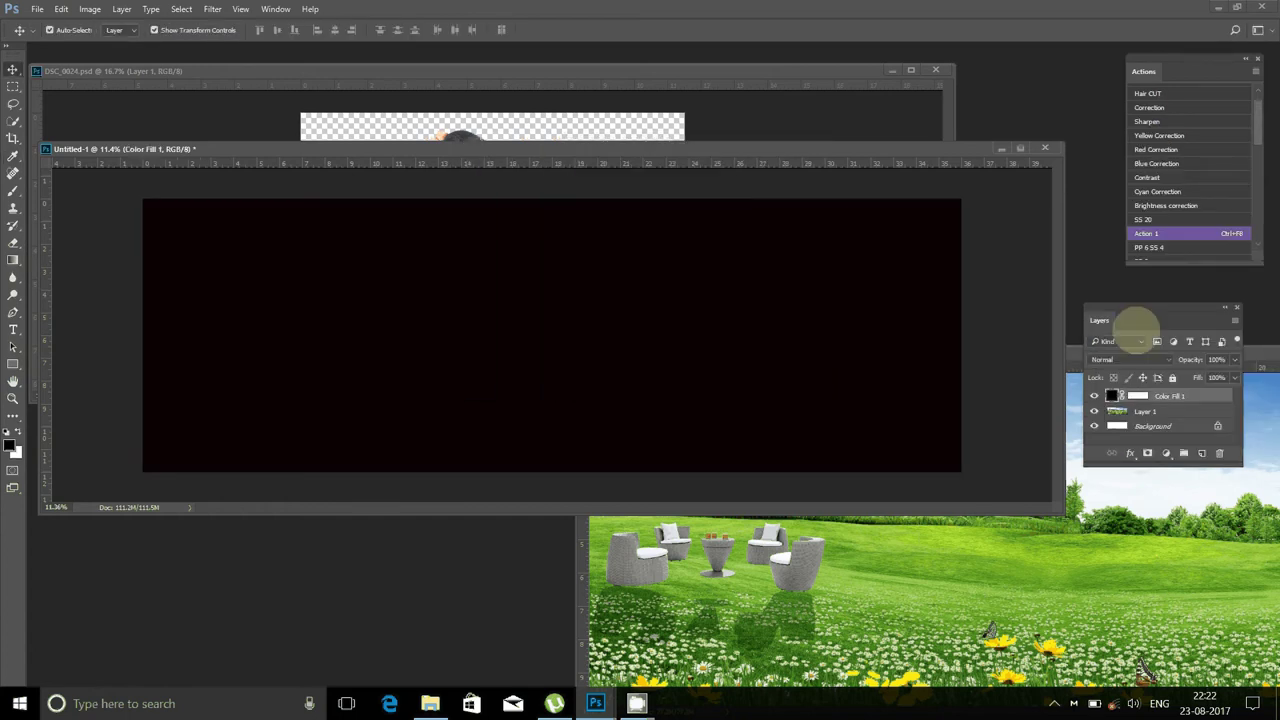
pyautogui.click(1128, 359)
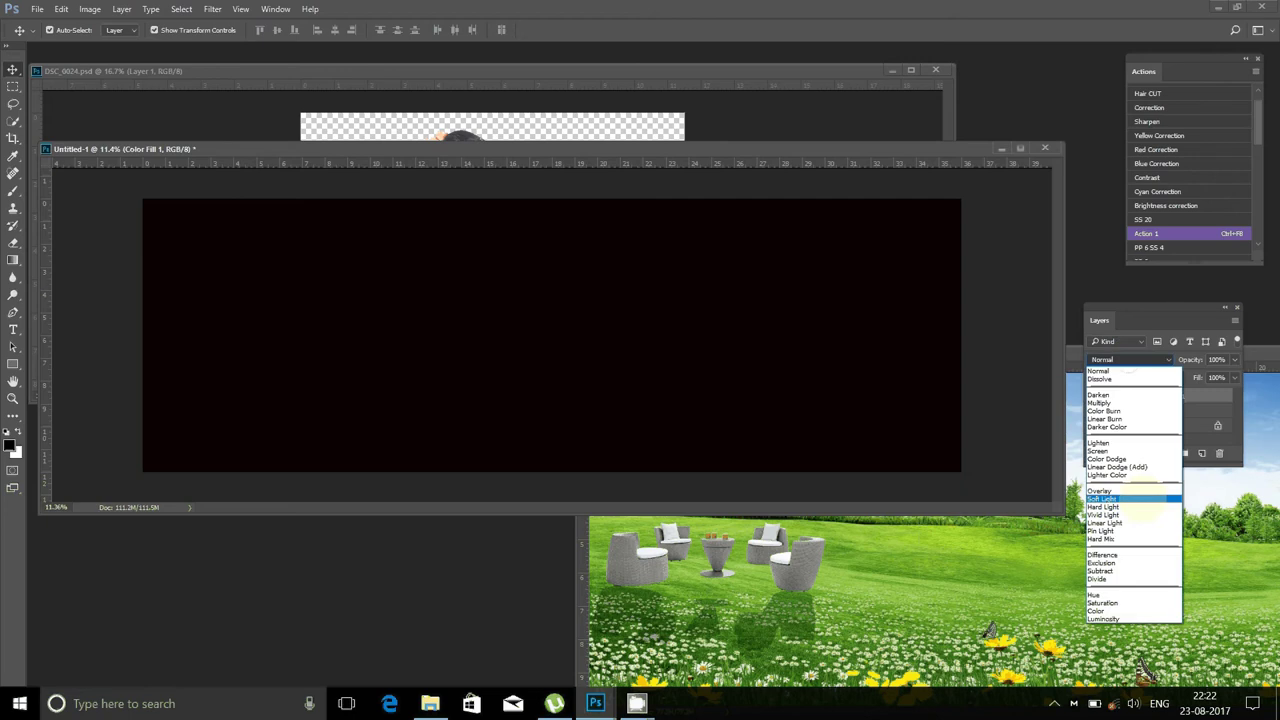
pyautogui.click(1102, 498)
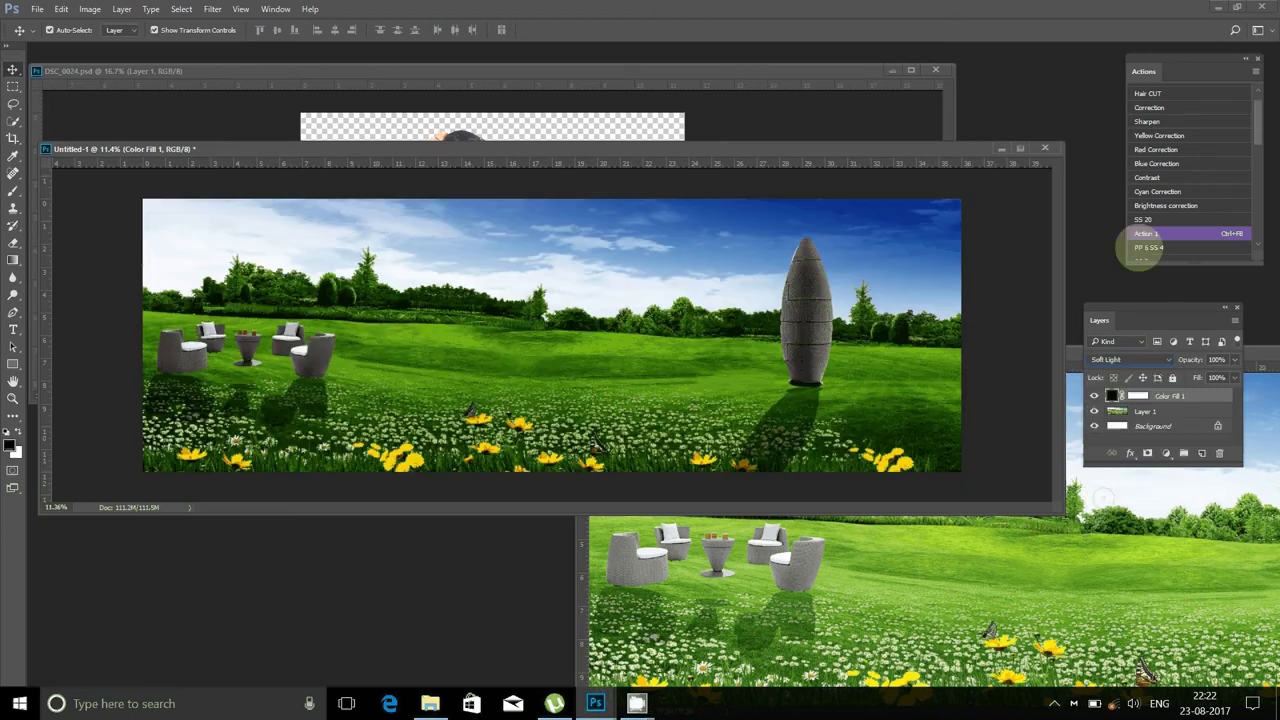
pyautogui.hotkey('ctrl', 'Tab')
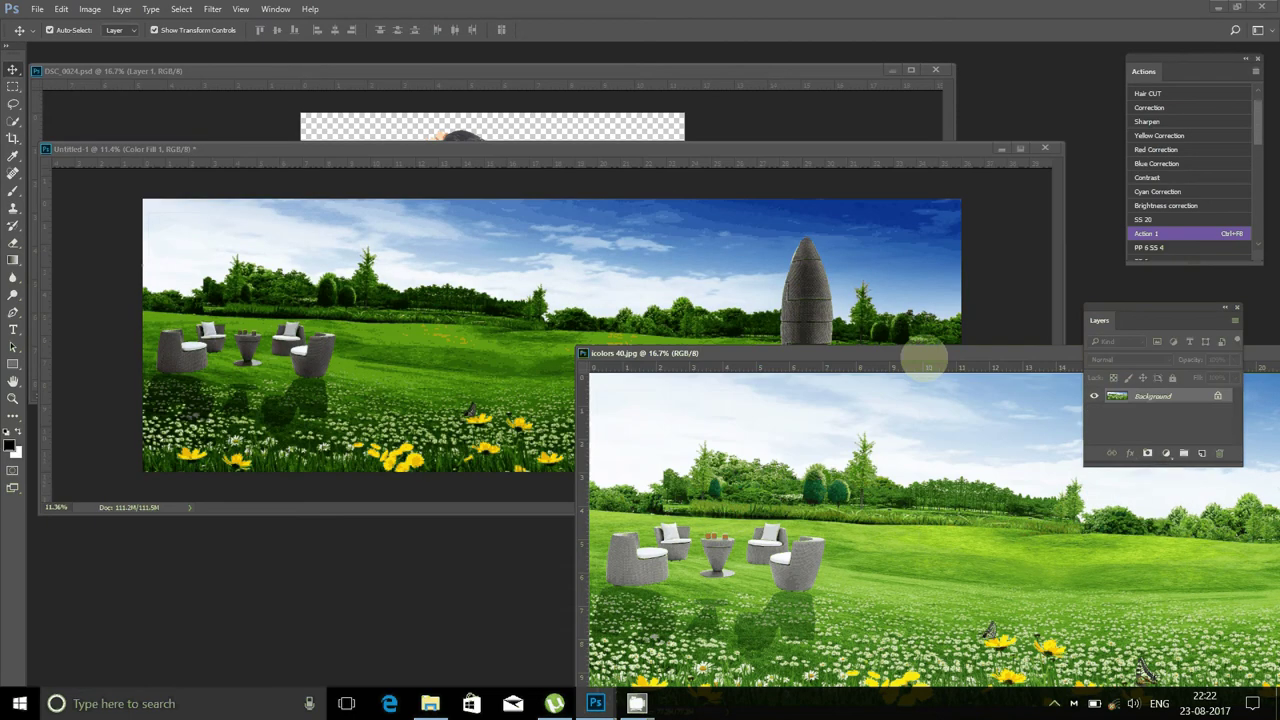
# - Close icolors 40 and copy the girl cutout to the upper left of the meadow page
pyautogui.moveTo(928, 364); pyautogui.dragTo(975, 418)
pyautogui.click(967, 396)
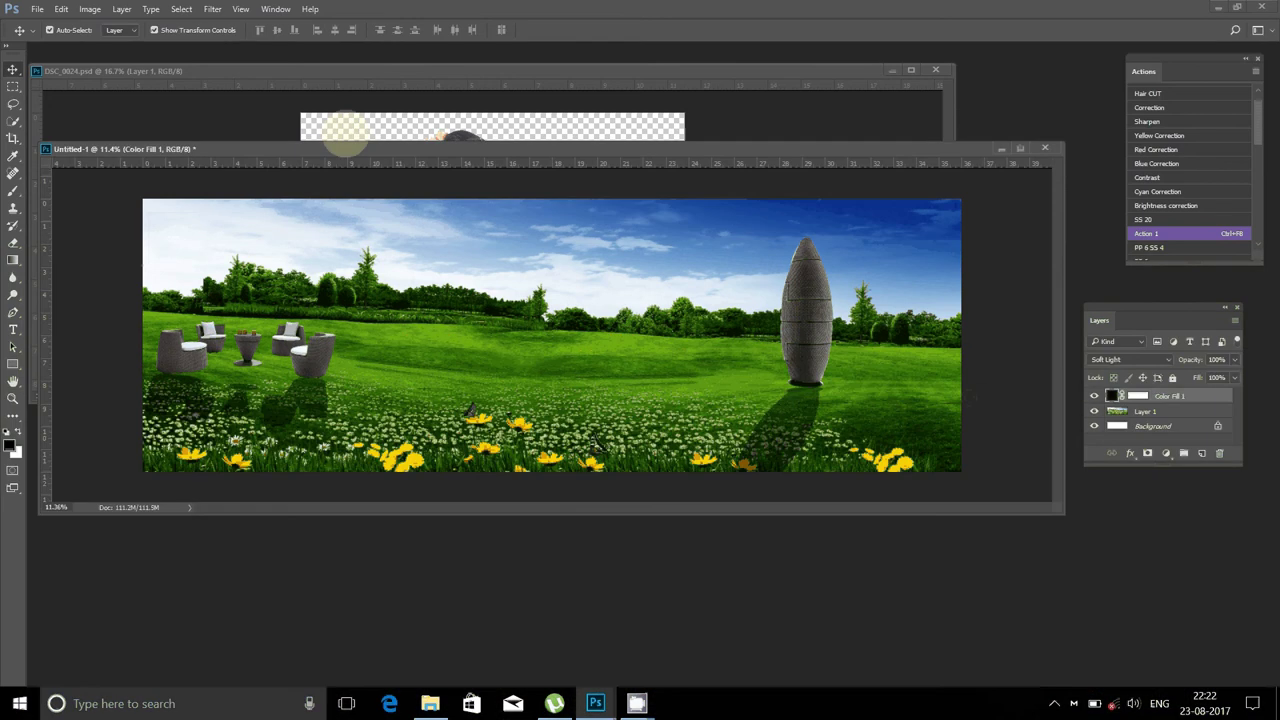
pyautogui.click(343, 133)
pyautogui.moveTo(490, 250); pyautogui.dragTo(447, 459)
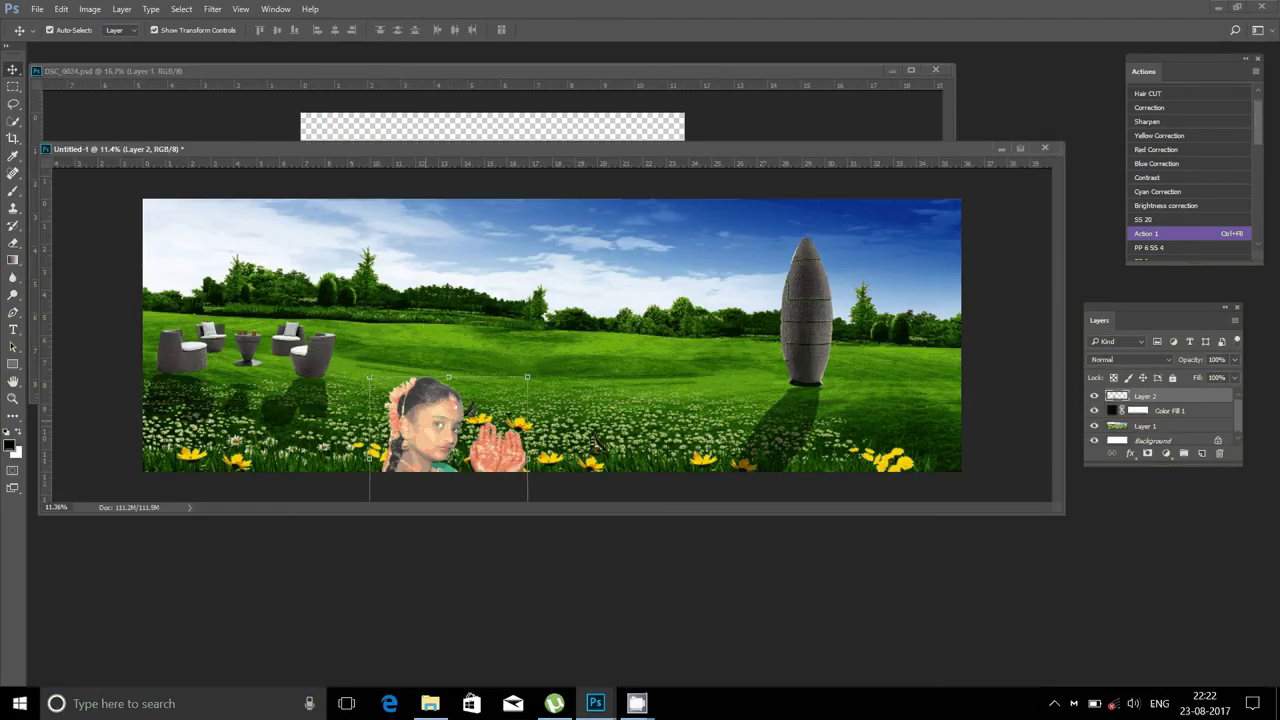
pyautogui.moveTo(442, 401)
pyautogui.mouseDown()
pyautogui.moveTo(218, 294)
pyautogui.moveTo(443, 292)
pyautogui.moveTo(416, 292)
pyautogui.mouseUp()
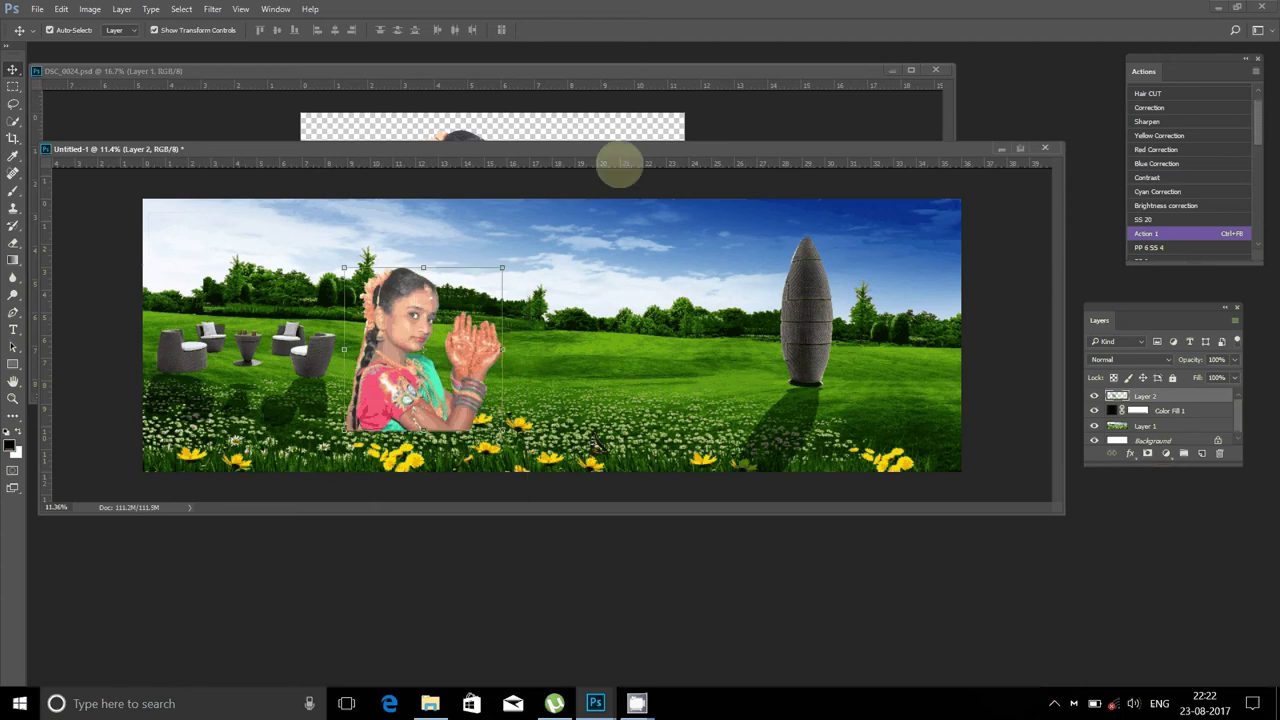
# - Add a guide near the top and enlarge the girl up and to the right
pyautogui.moveTo(553, 169); pyautogui.dragTo(551, 190)
pyautogui.press('Escape')
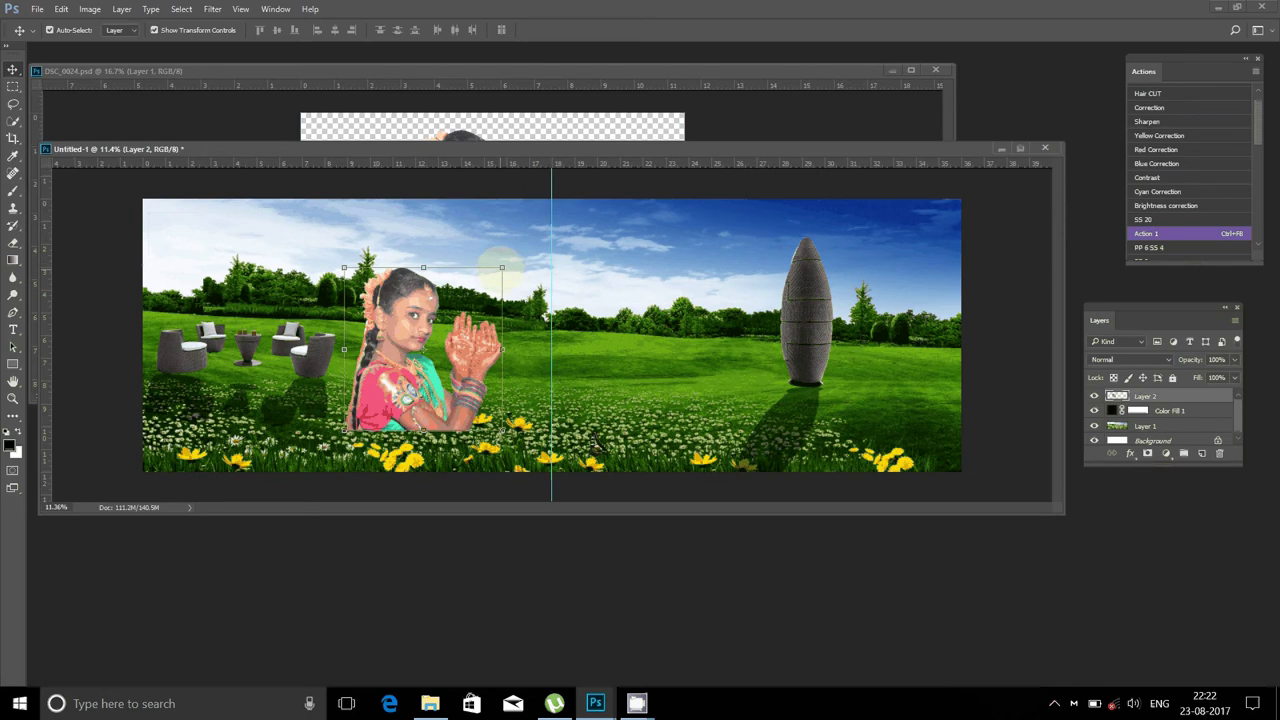
pyautogui.moveTo(502, 268)
pyautogui.mouseDown()
pyautogui.moveTo(541, 230)
pyautogui.moveTo(531, 237)
pyautogui.mouseUp()
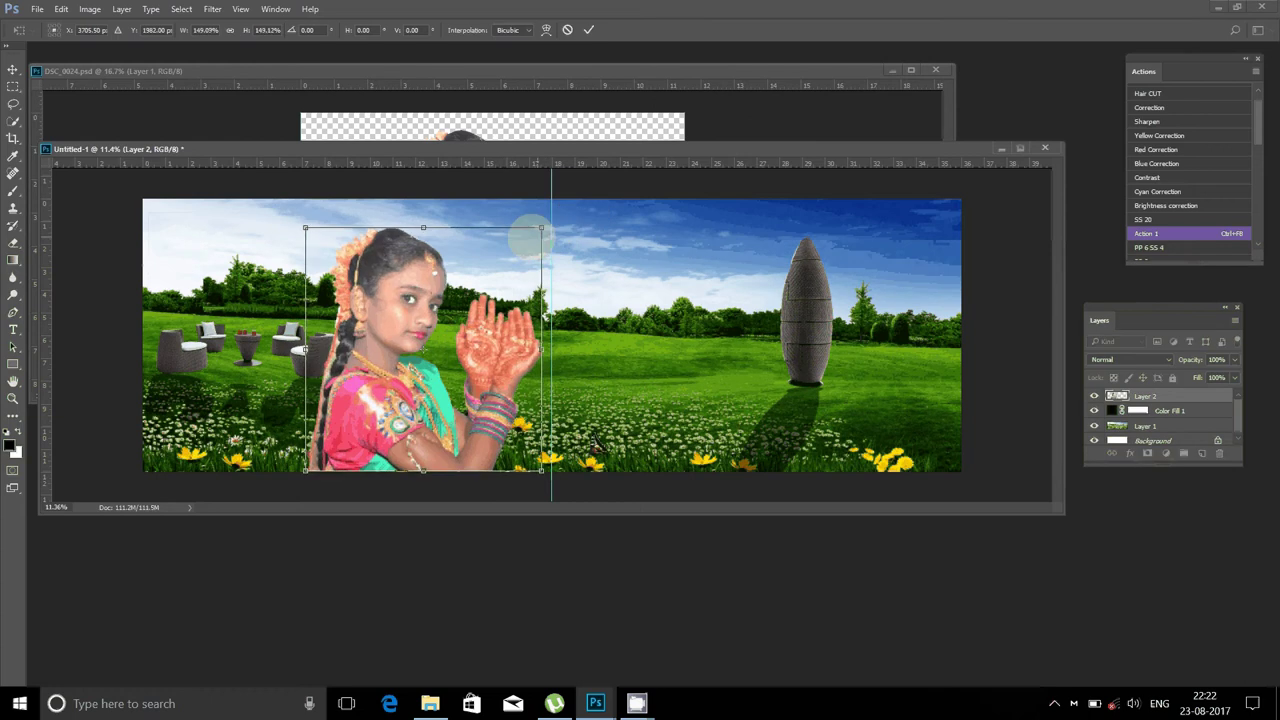
pyautogui.press('Return')
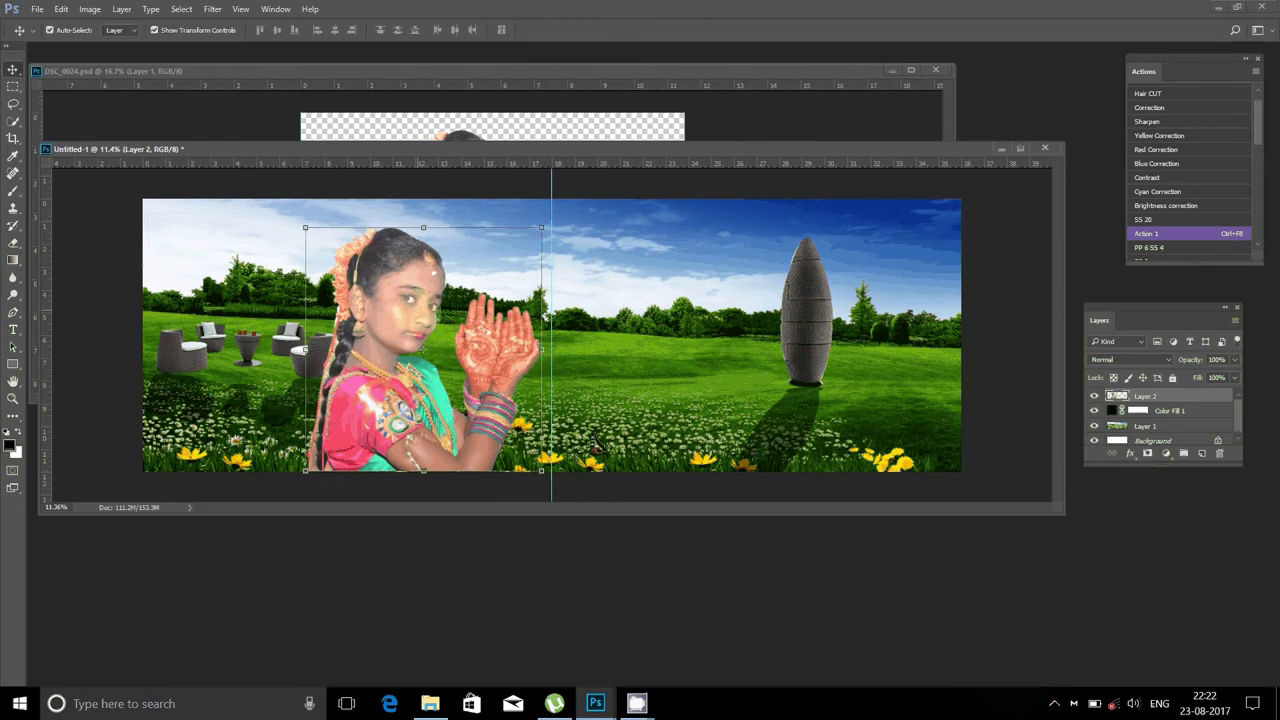
# - Close the original cutout and open DSC_0012 from the psd folder
pyautogui.click(545, 97)
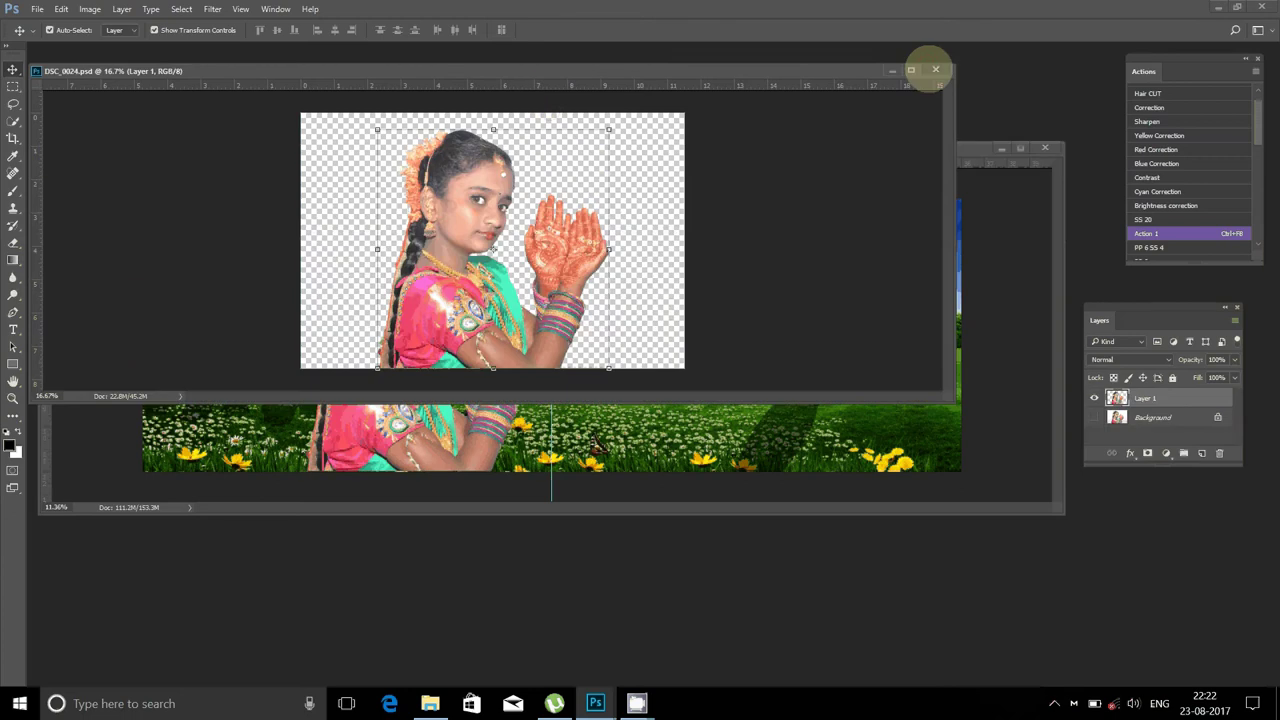
pyautogui.click(935, 69)
pyautogui.doubleClick(934, 76)
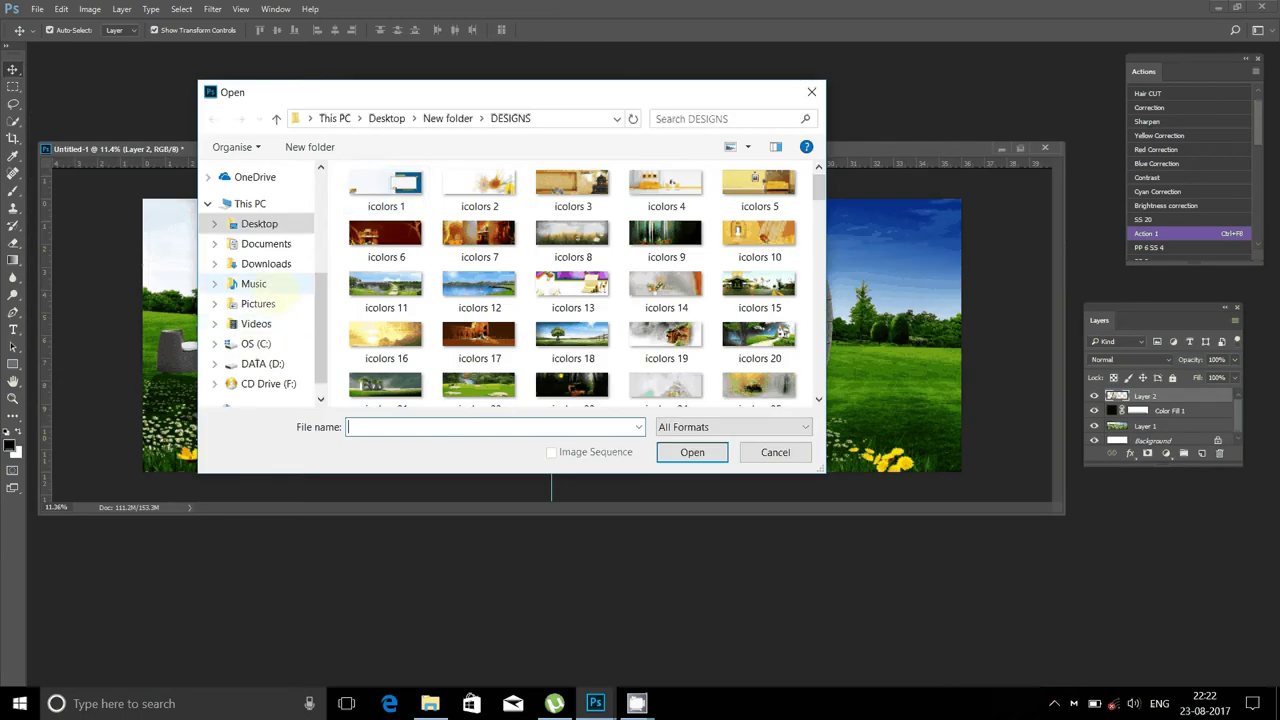
pyautogui.click(259, 223)
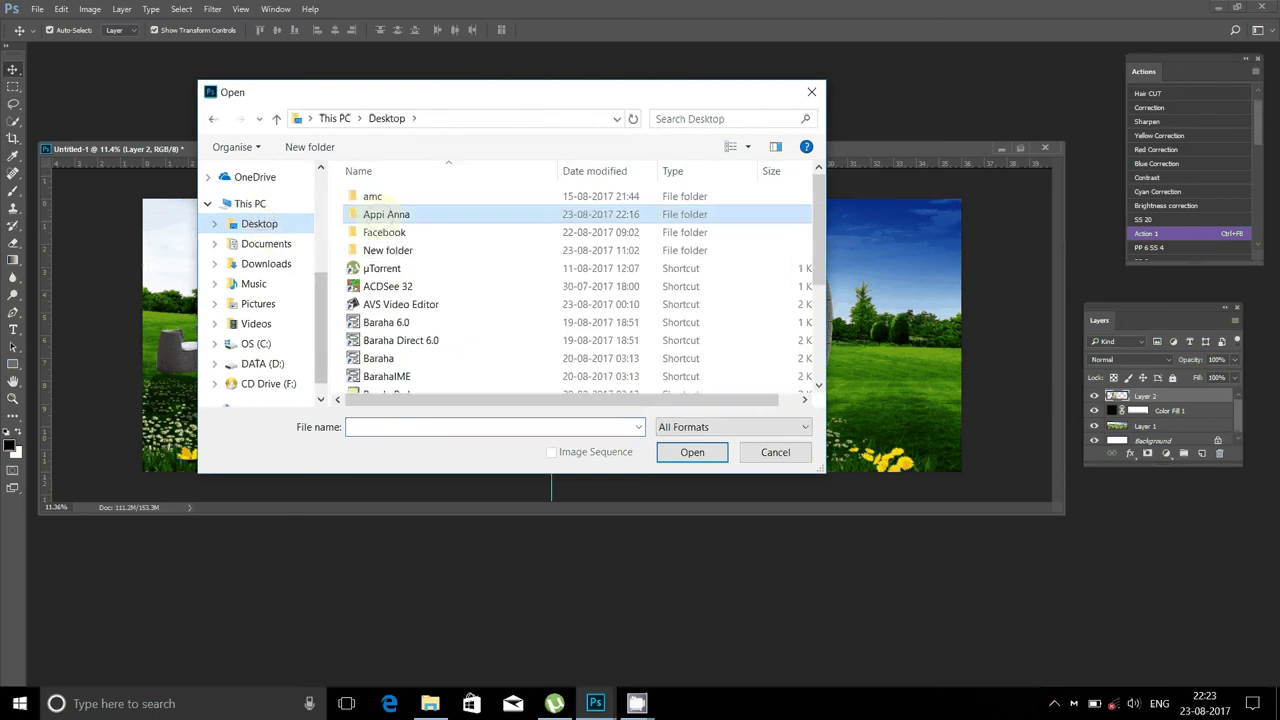
pyautogui.doubleClick(480, 214)
pyautogui.doubleClick(480, 214)
pyautogui.click(482, 214)
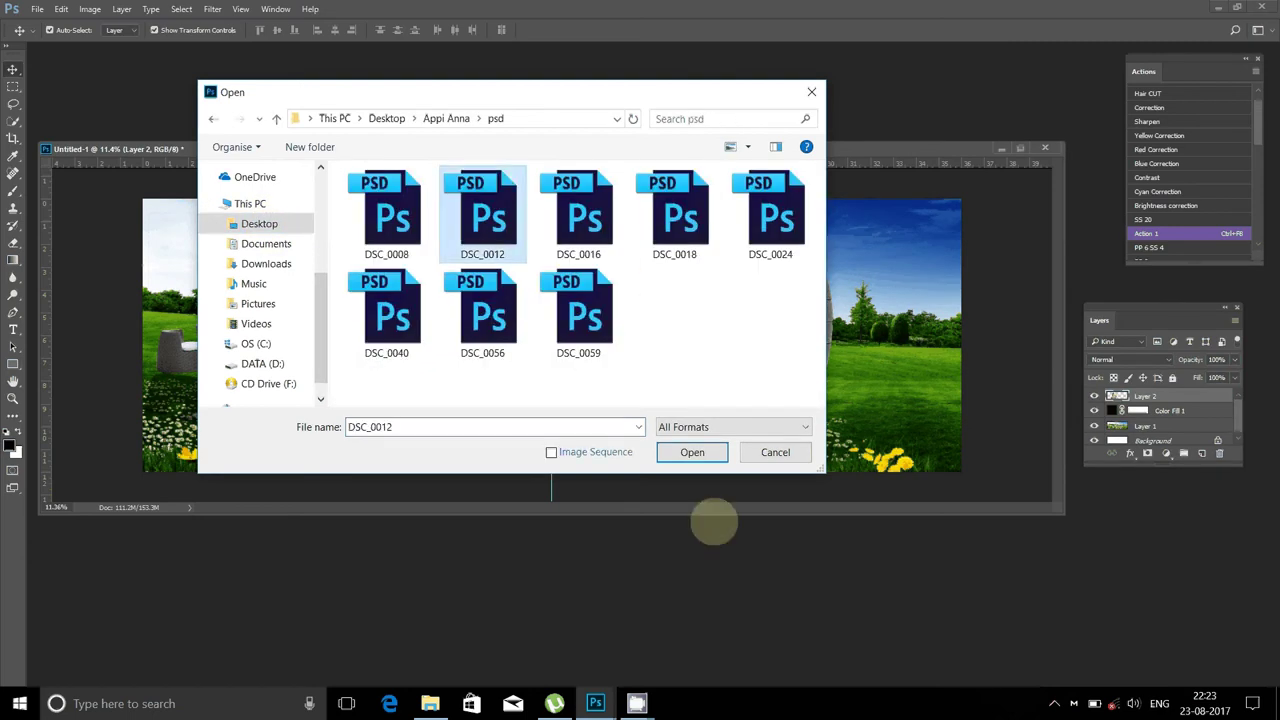
pyautogui.click(692, 452)
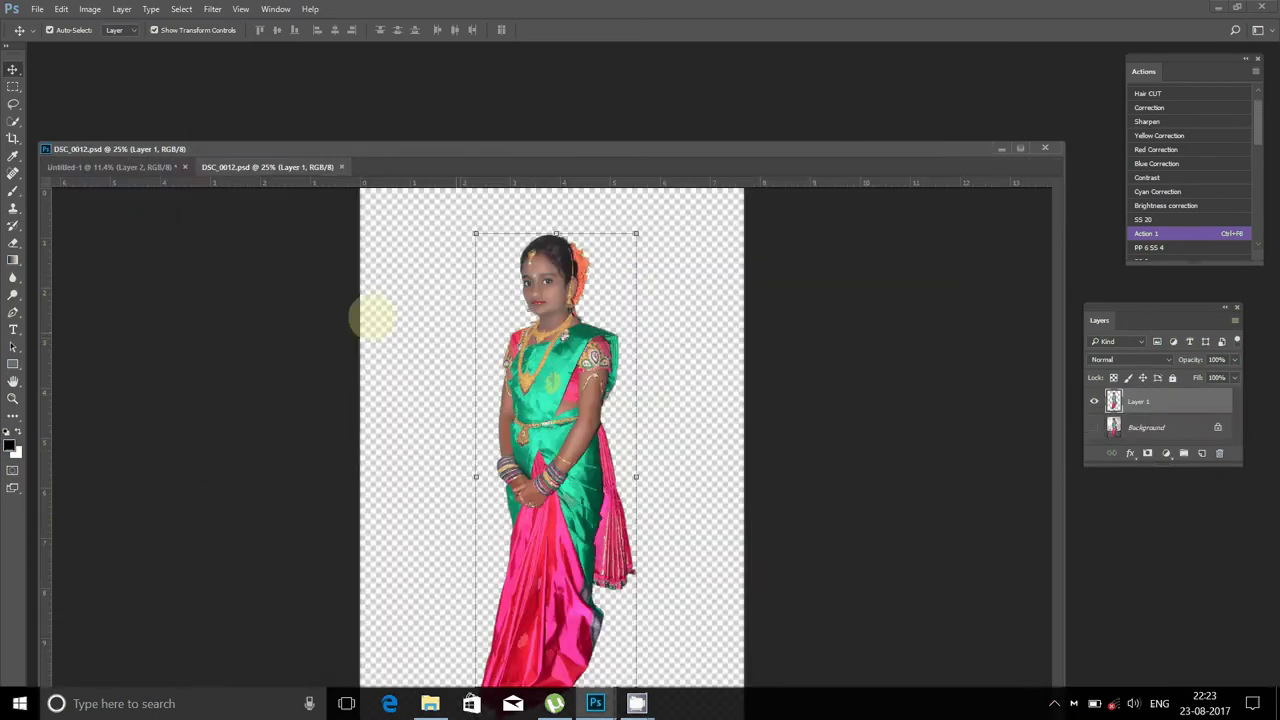
# - Copy the girl's head and upper body to a new layer and drag it into the meadow
pyautogui.click(14, 87)
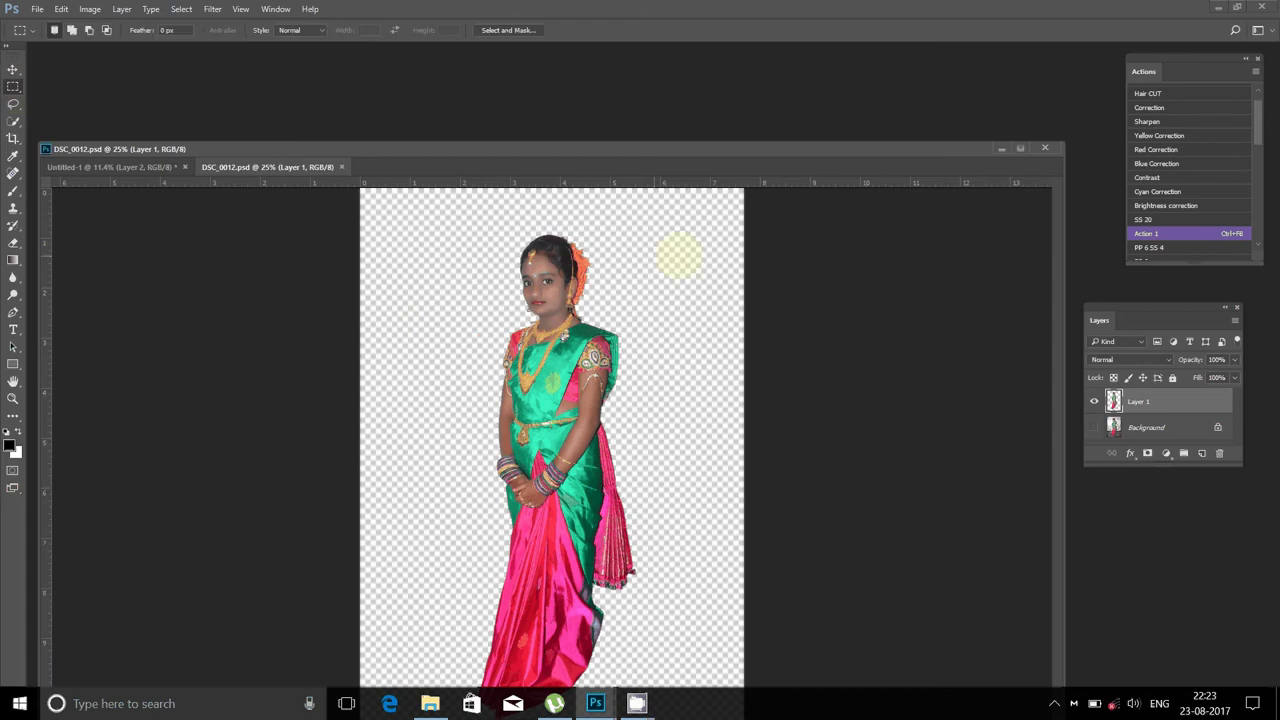
pyautogui.moveTo(476, 213); pyautogui.dragTo(623, 387)
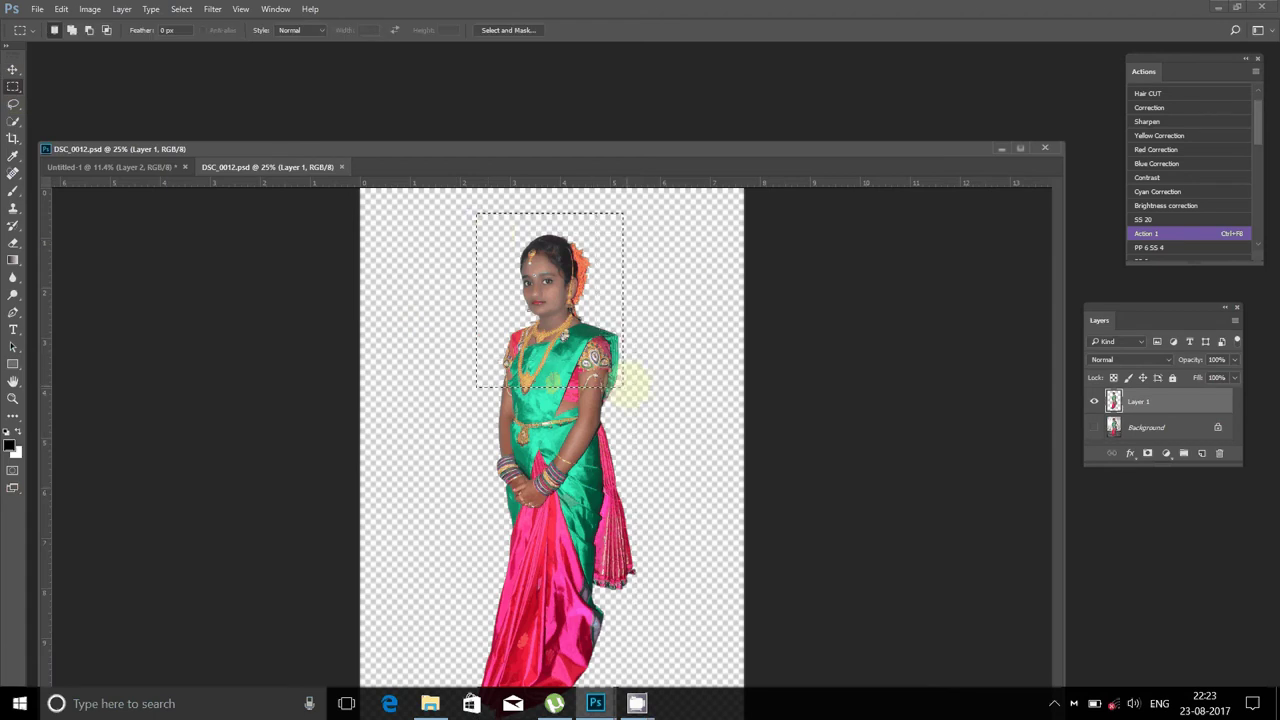
pyautogui.hotkey('ctrl', 'j')
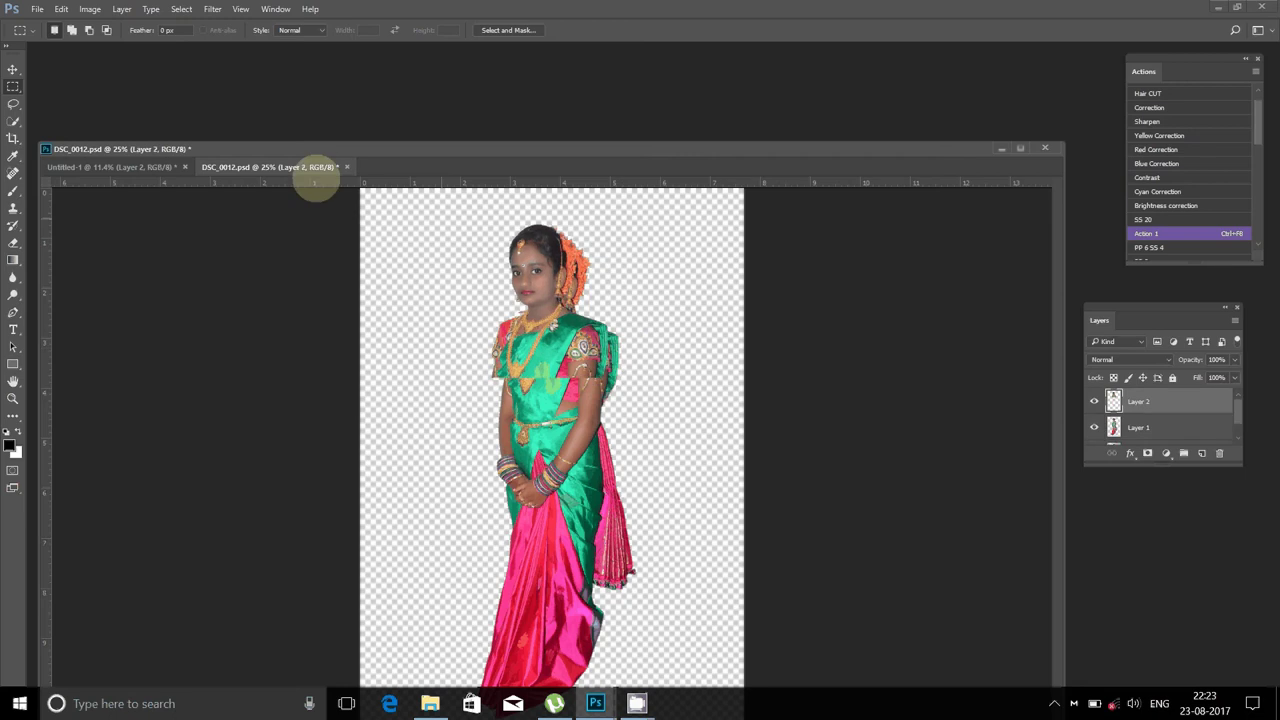
pyautogui.moveTo(283, 168); pyautogui.dragTo(530, 307)
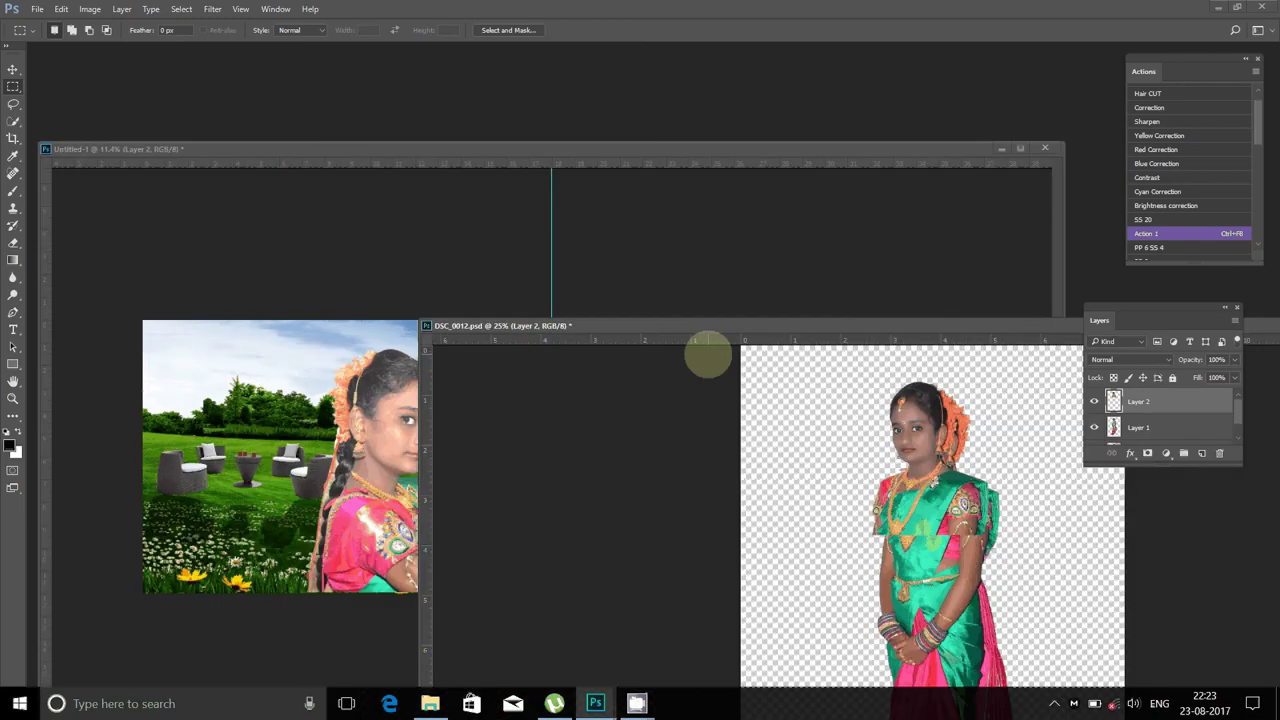
pyautogui.press('v')
pyautogui.moveTo(920, 401)
pyautogui.mouseDown()
pyautogui.moveTo(208, 405)
pyautogui.moveTo(493, 452)
pyautogui.mouseUp()
pyautogui.hotkey('ctrl', 't')
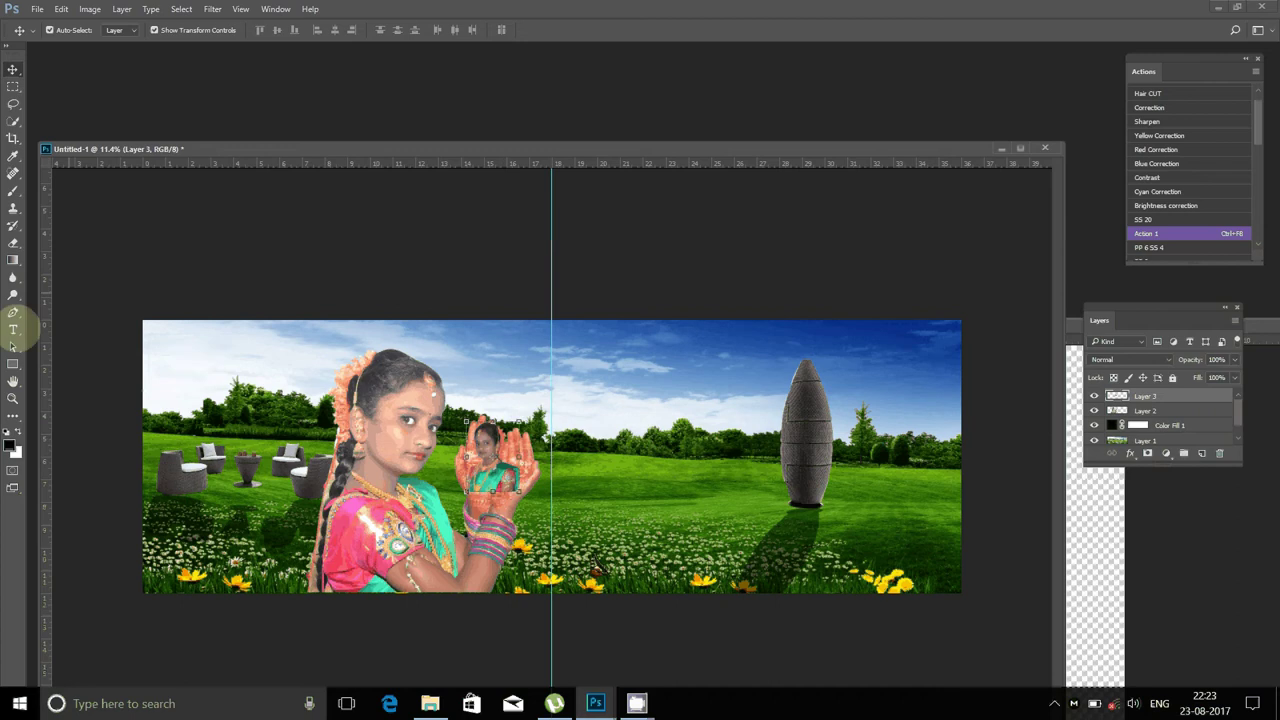
pyautogui.click(13, 398)
# - Zoom in, erase the saree below the small portrait and move it down into the palms
pyautogui.moveTo(442, 414)
pyautogui.mouseDown()
pyautogui.moveTo(520, 490)
pyautogui.moveTo(559, 473)
pyautogui.mouseUp()
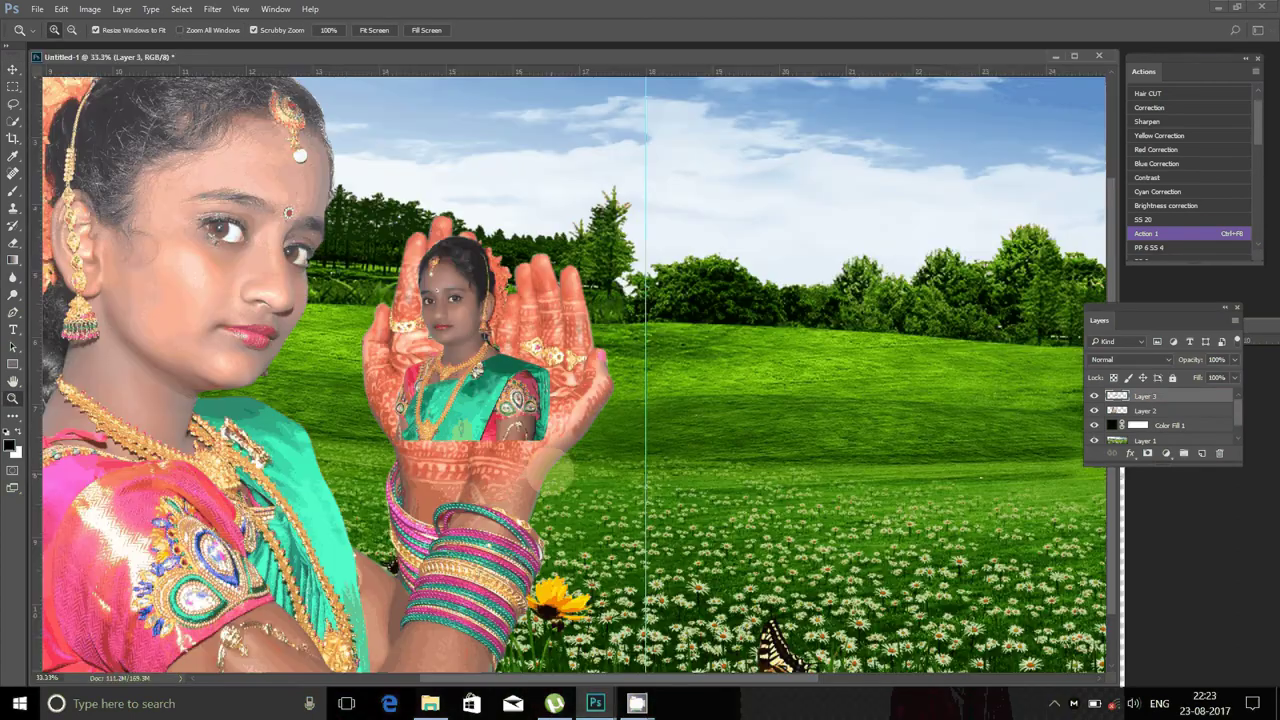
pyautogui.click(503, 465)
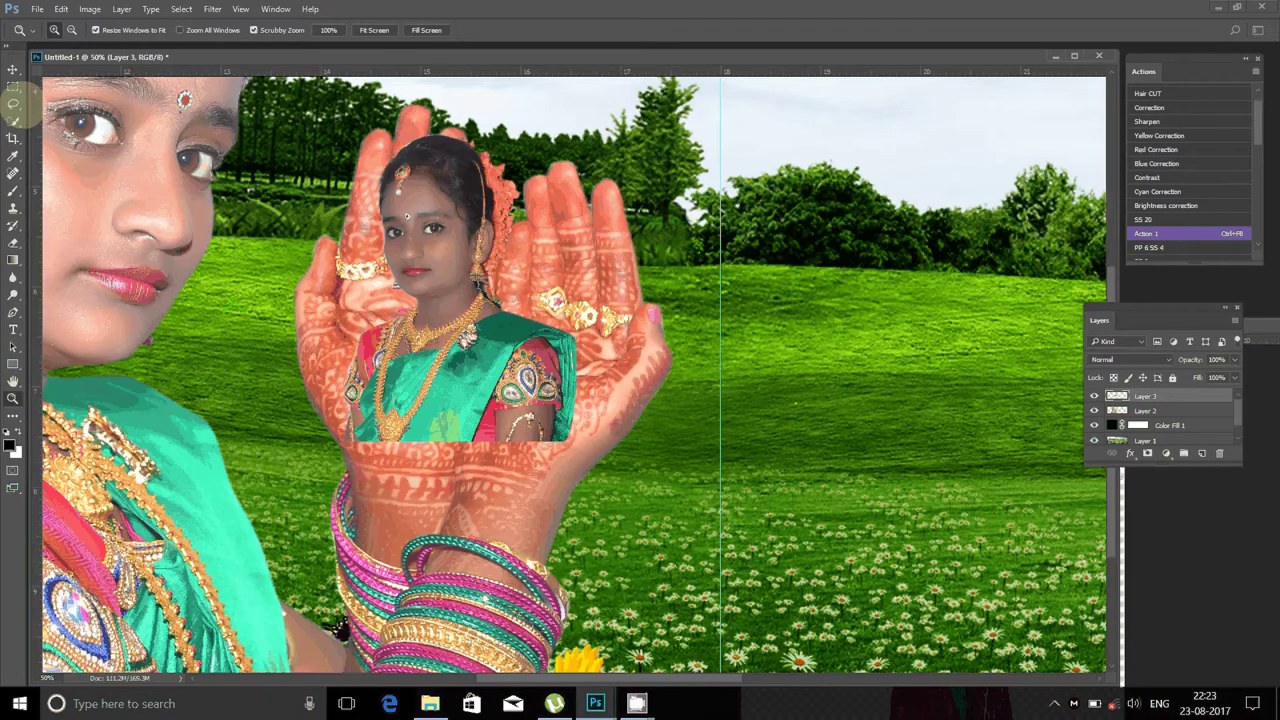
pyautogui.click(13, 87)
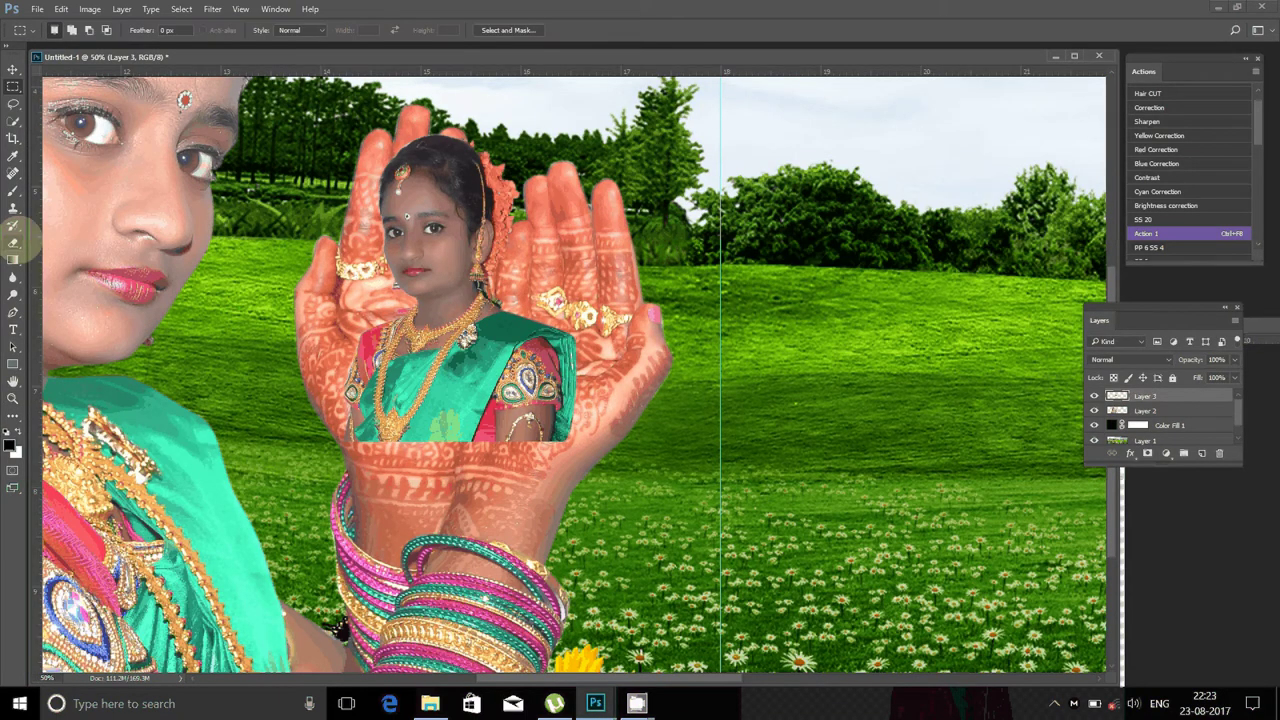
pyautogui.click(13, 243)
pyautogui.moveTo(410, 340); pyautogui.dragTo(365, 435)
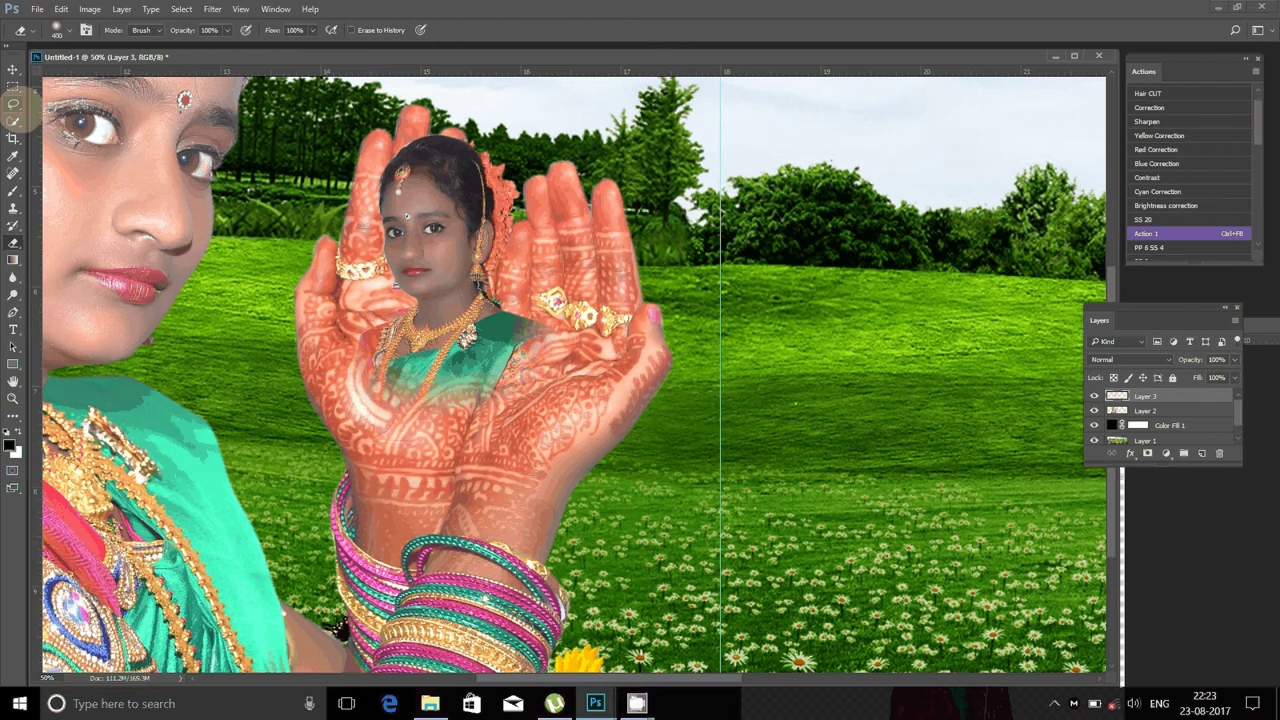
pyautogui.click(13, 69)
pyautogui.moveTo(432, 229); pyautogui.dragTo(447, 264)
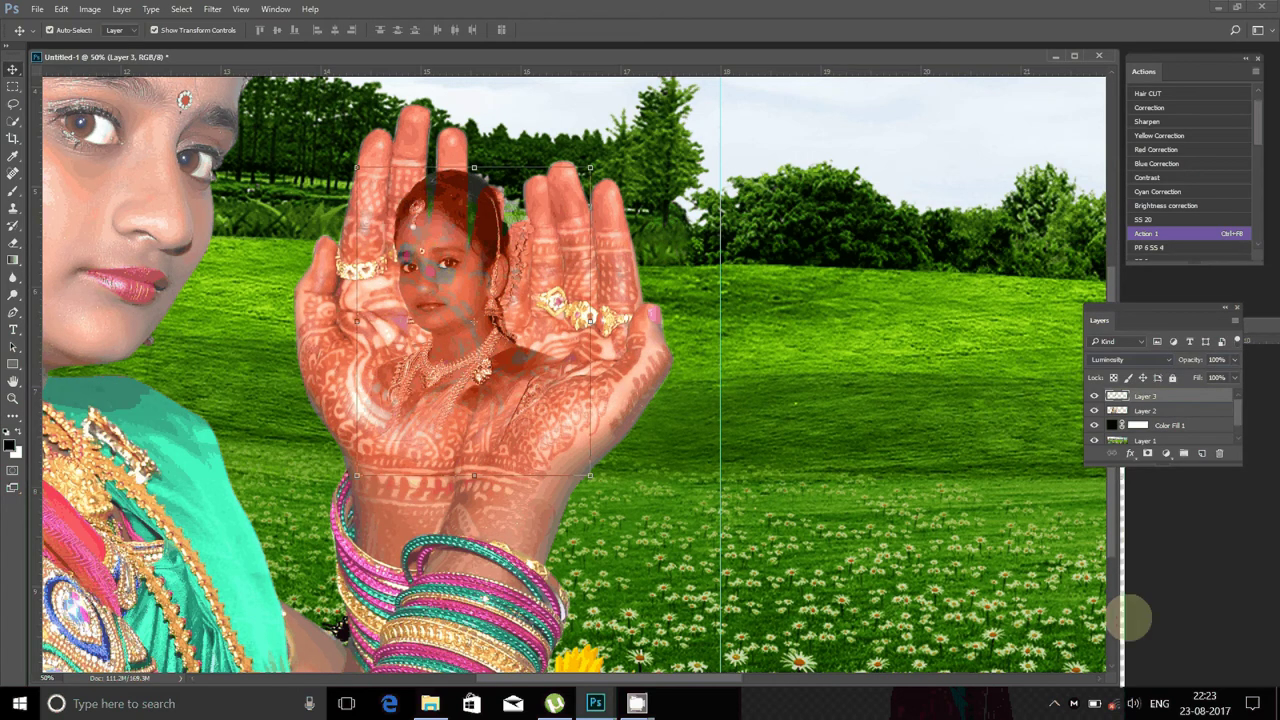
pyautogui.moveTo(463, 244)
pyautogui.mouseDown()
pyautogui.moveTo(479, 299)
pyautogui.moveTo(445, 225)
pyautogui.mouseUp()
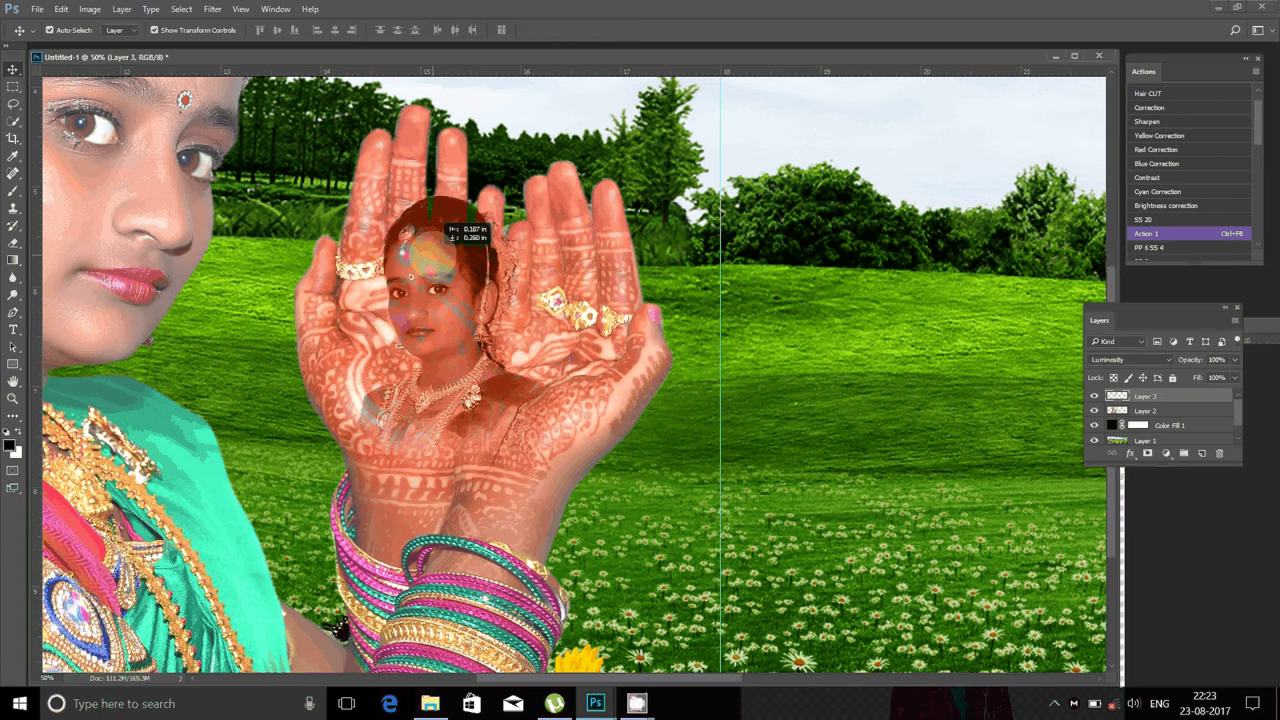
# - Try Multiply, Color Burn, Screen and Overlay on Layer 3, then return it to Normal
pyautogui.click(1130, 360)
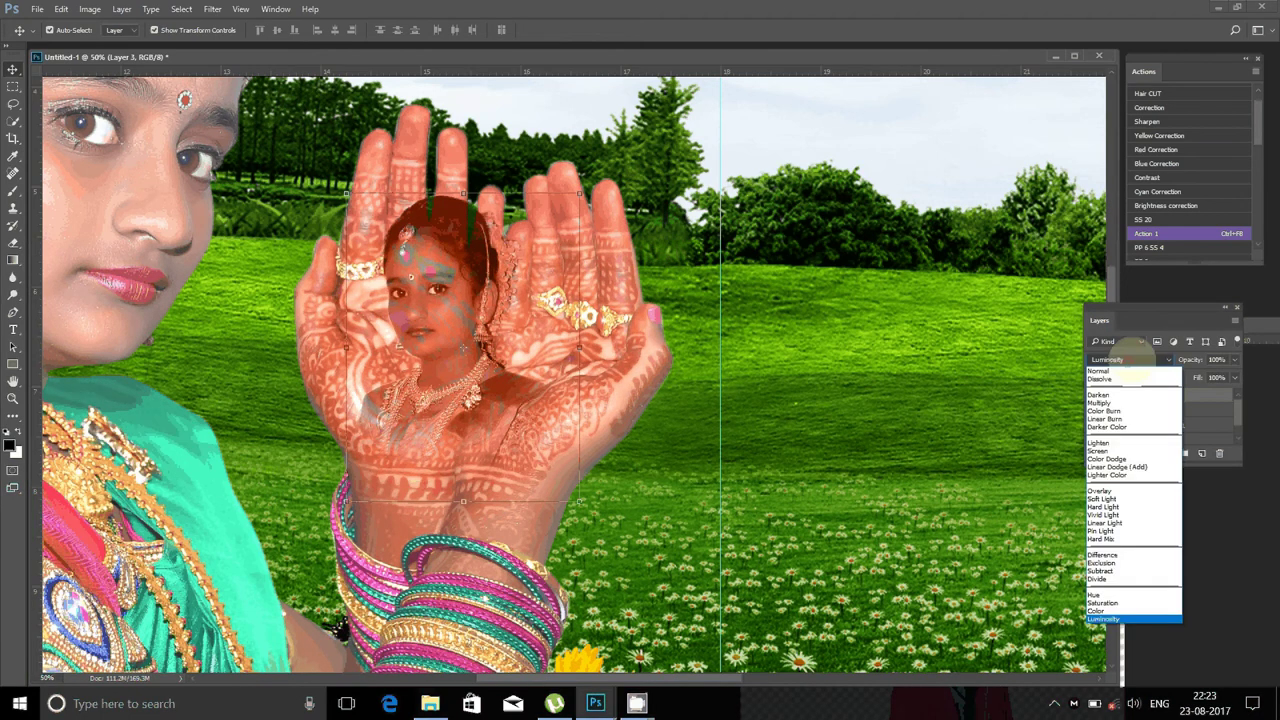
pyautogui.click(1105, 403)
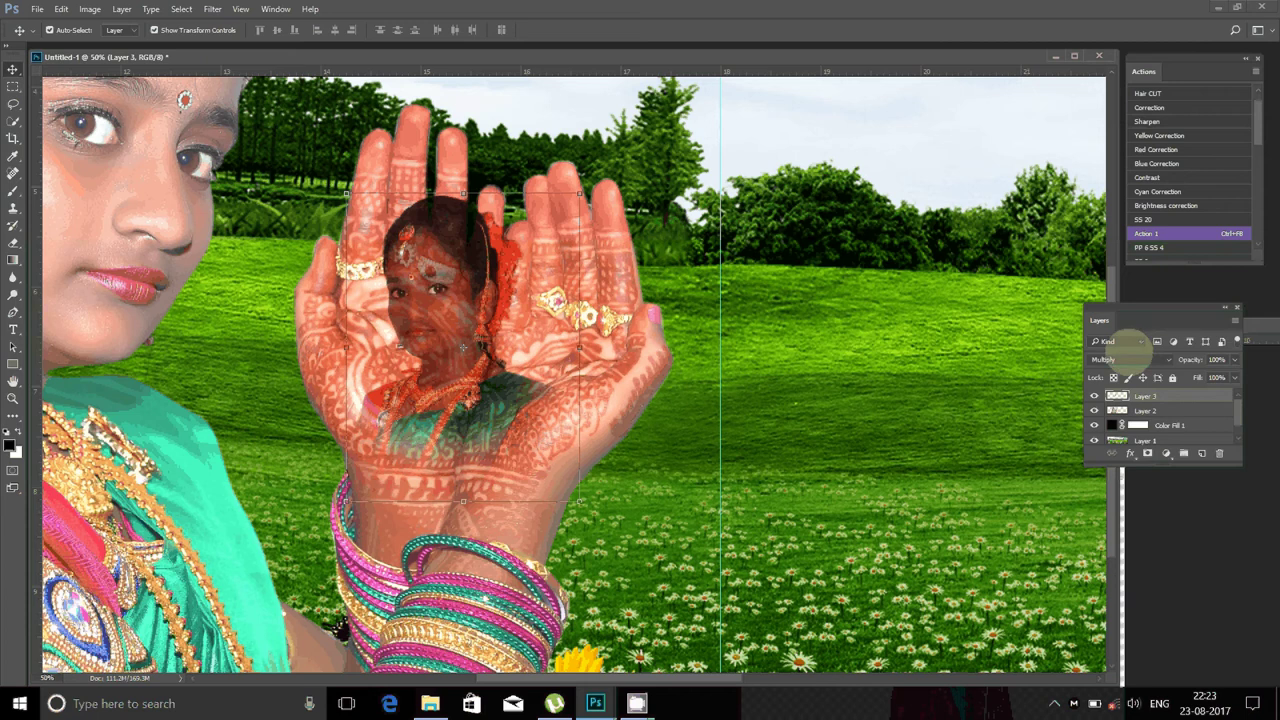
pyautogui.click(1130, 359)
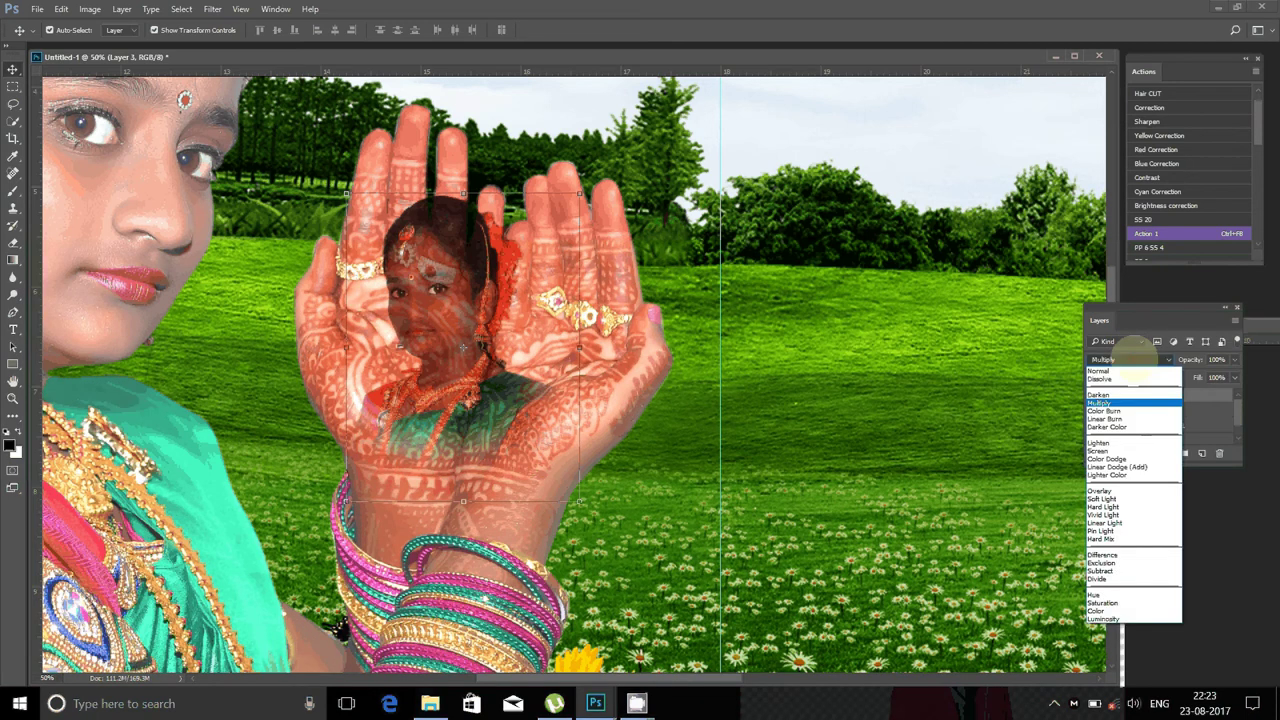
pyautogui.click(1104, 411)
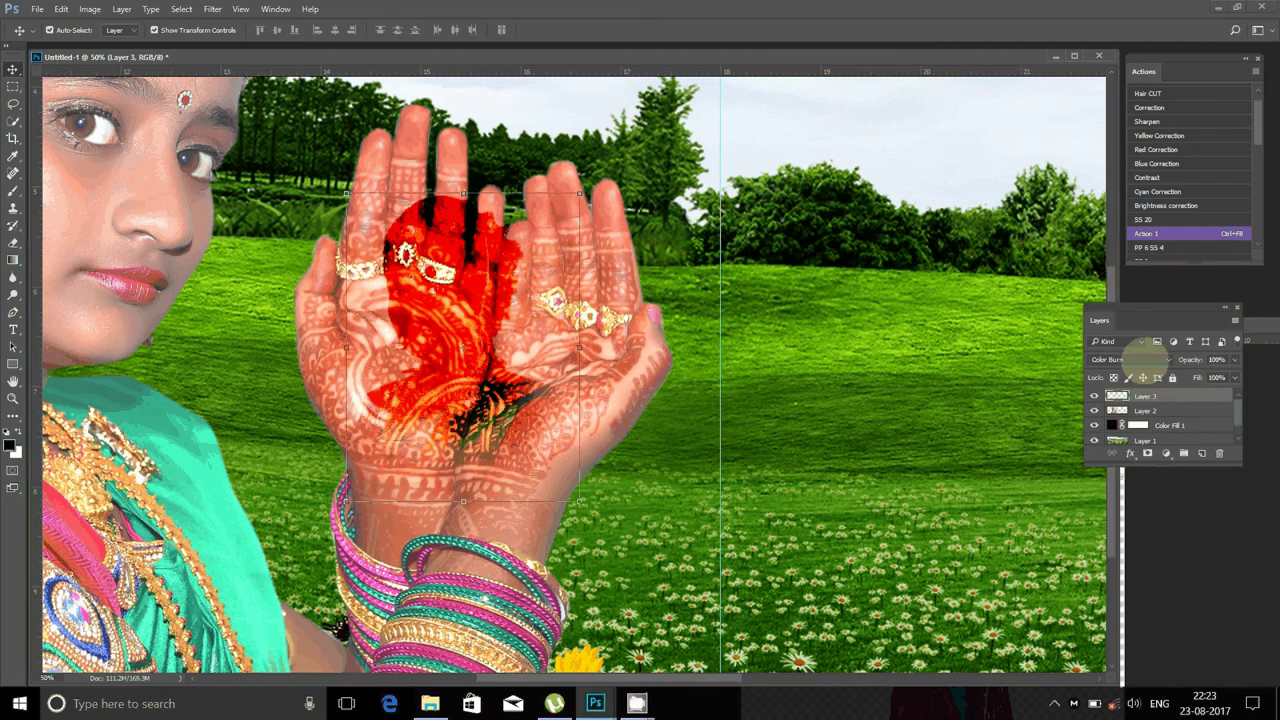
pyautogui.click(1150, 359)
pyautogui.click(1110, 450)
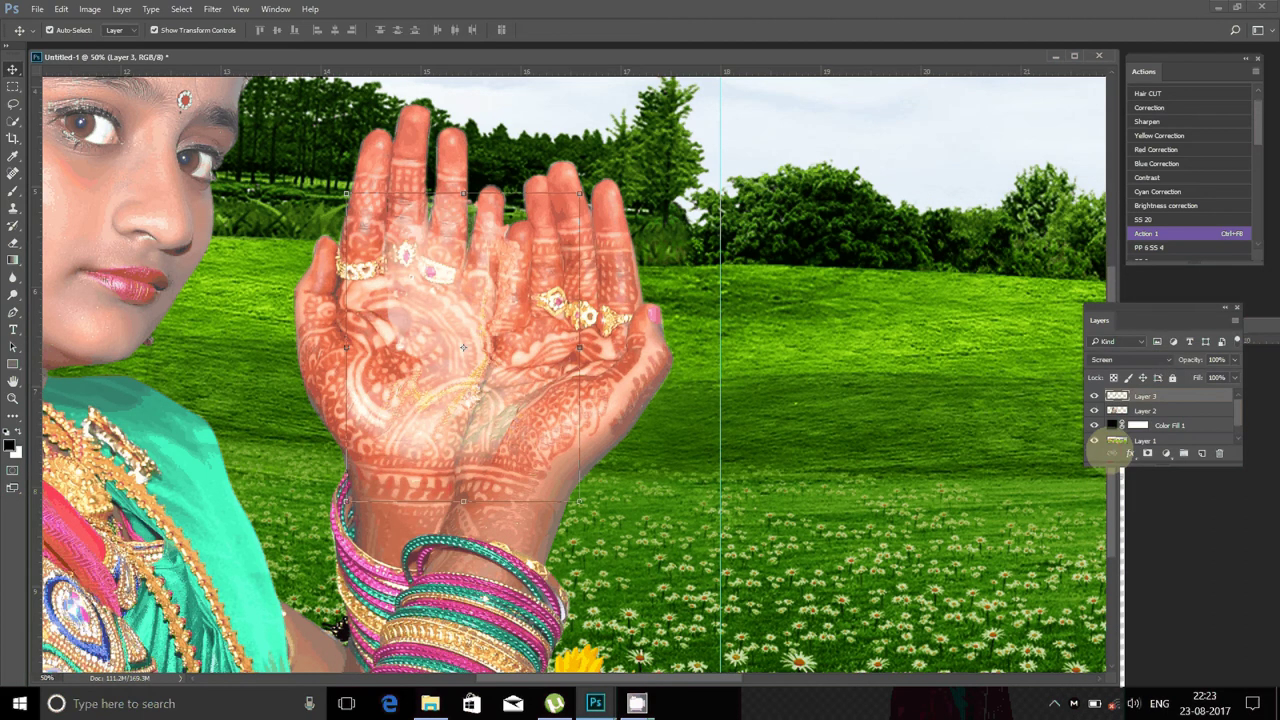
pyautogui.click(1138, 359)
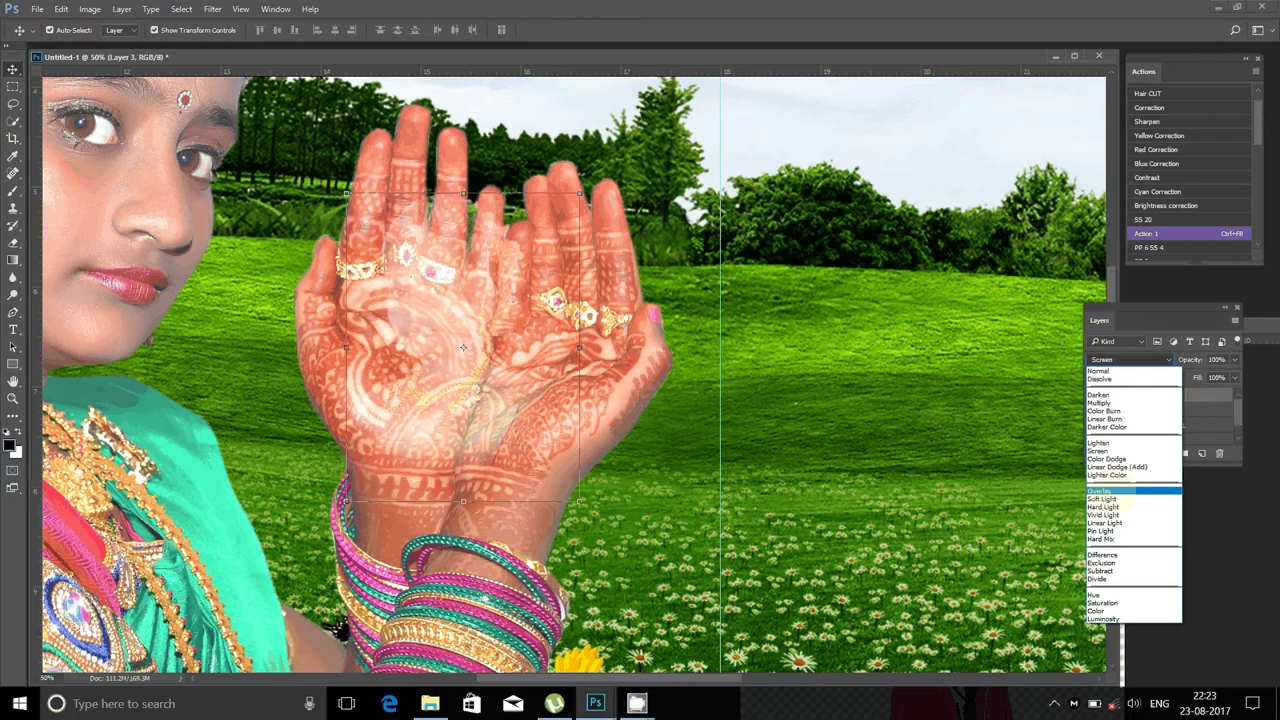
pyautogui.click(1100, 491)
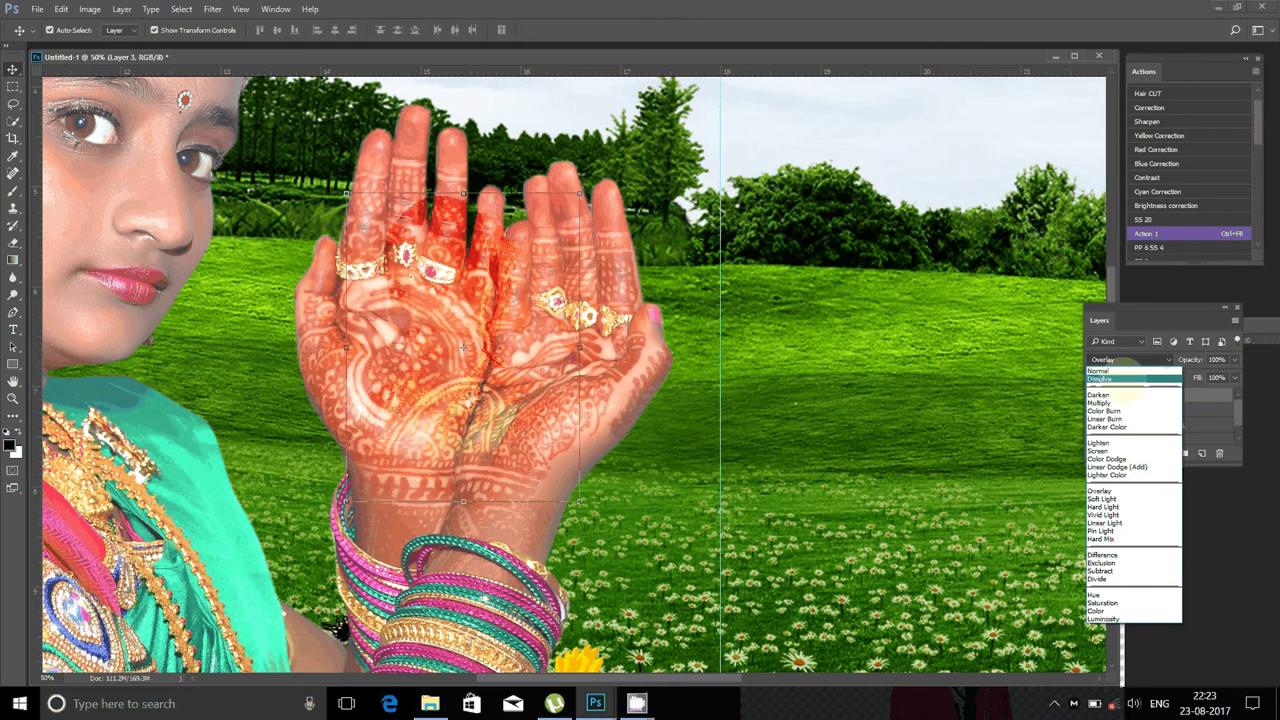
pyautogui.click(1098, 371)
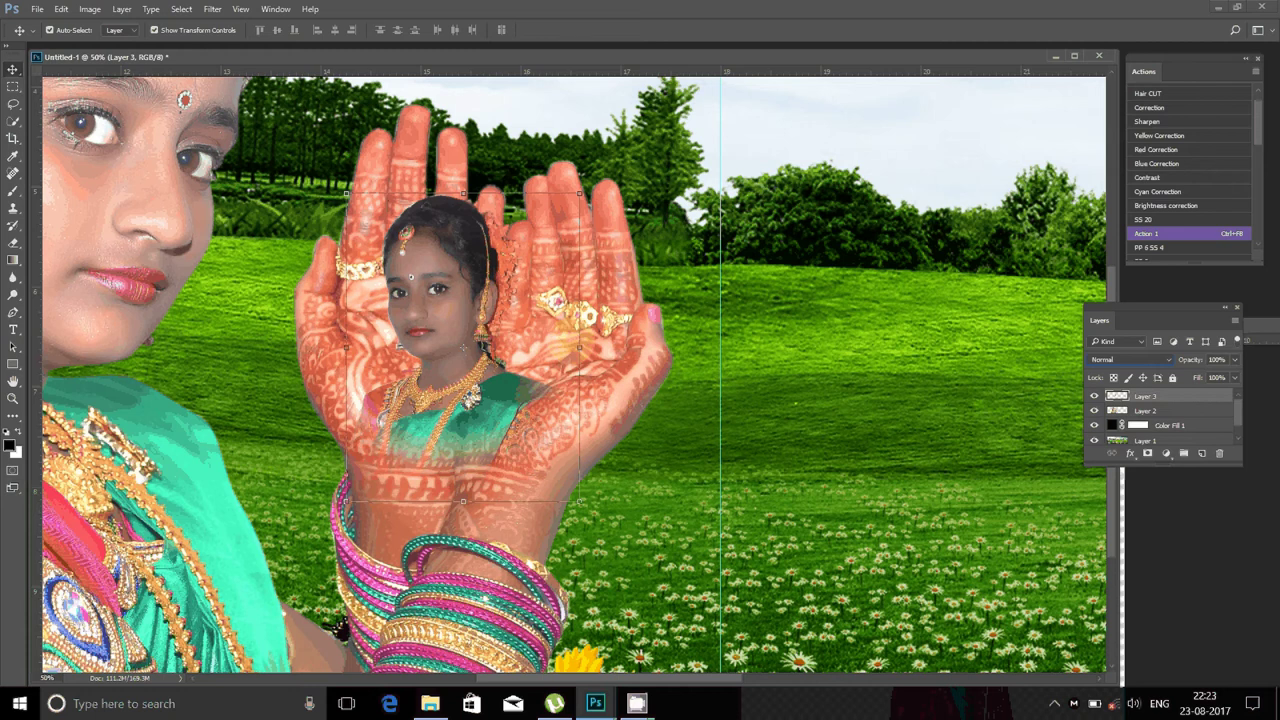
pyautogui.press('z')
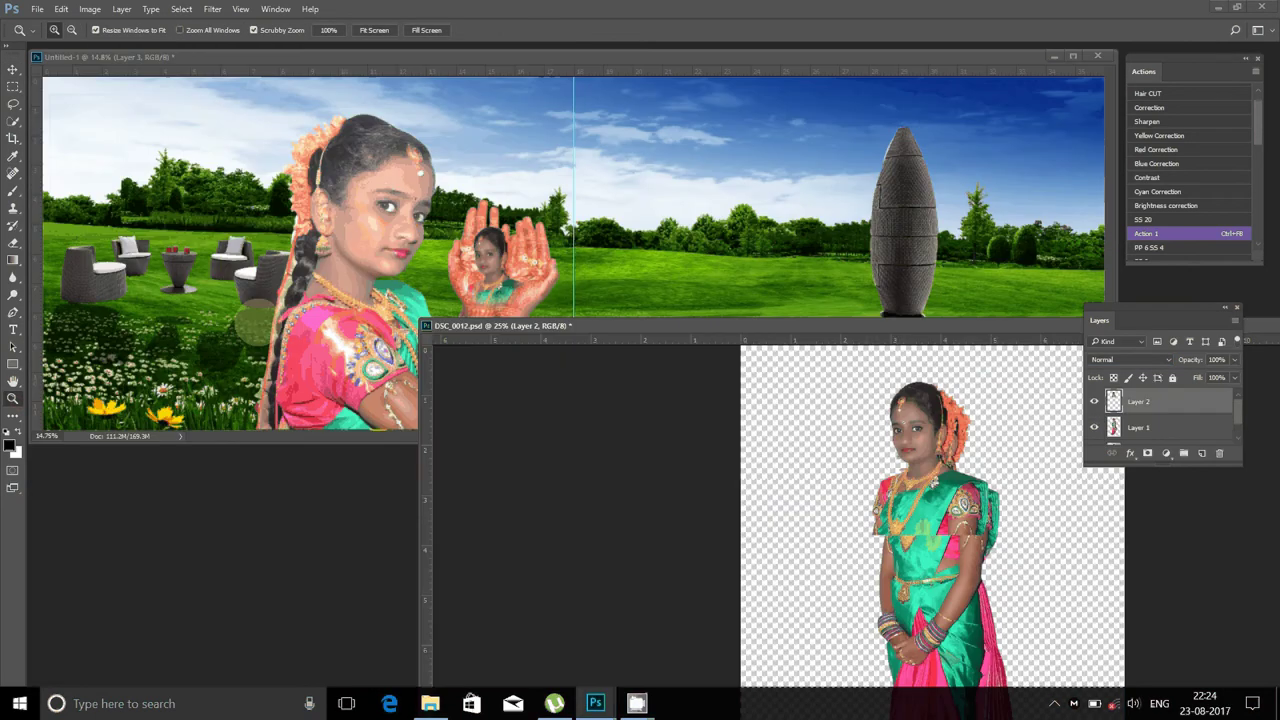
# - Drag another upper-body copy of the girl into the meadow and zoom in on it
pyautogui.click(13, 70)
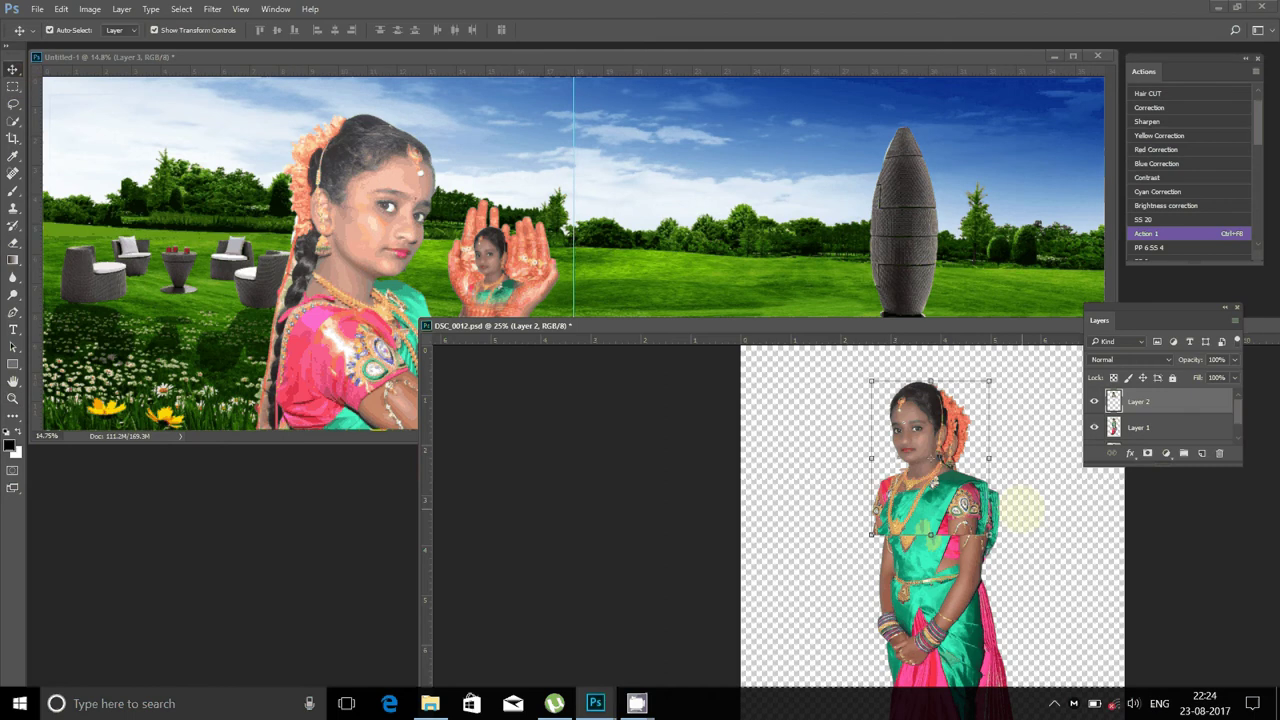
pyautogui.moveTo(1022, 510)
pyautogui.mouseDown()
pyautogui.moveTo(972, 331)
pyautogui.moveTo(718, 140)
pyautogui.moveTo(687, 162)
pyautogui.mouseUp()
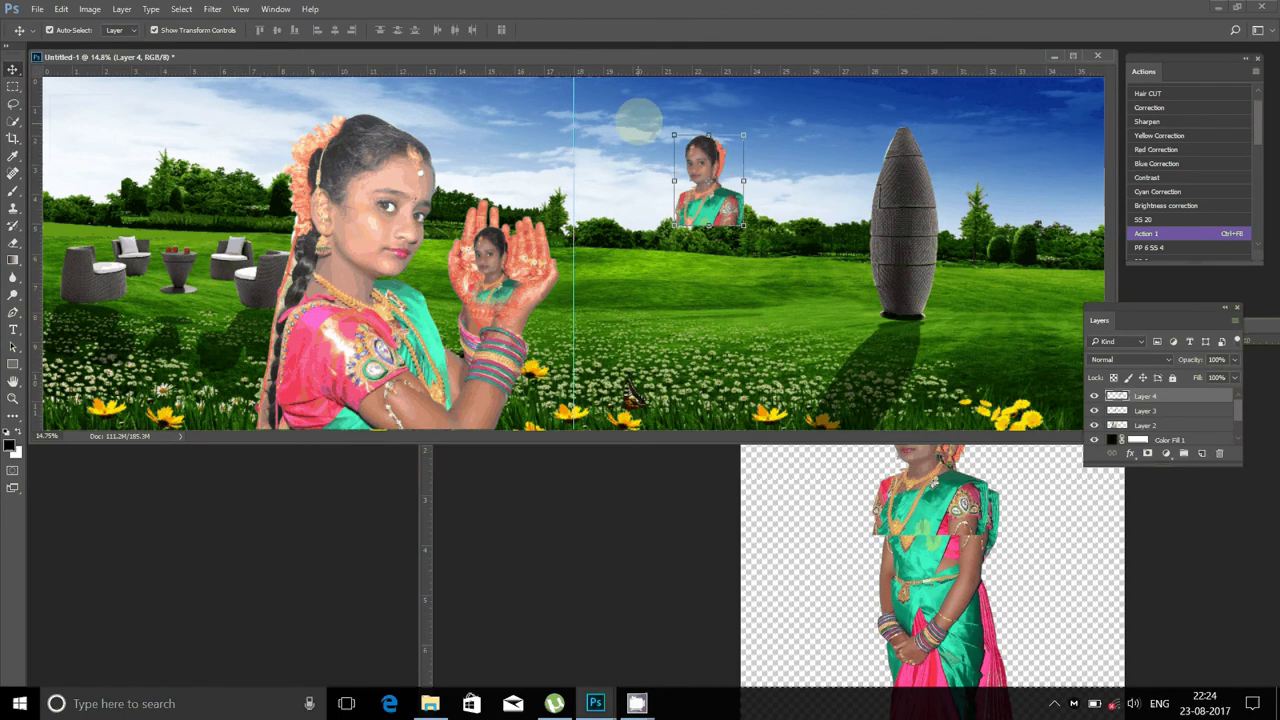
pyautogui.press('z')
pyautogui.click(695, 166)
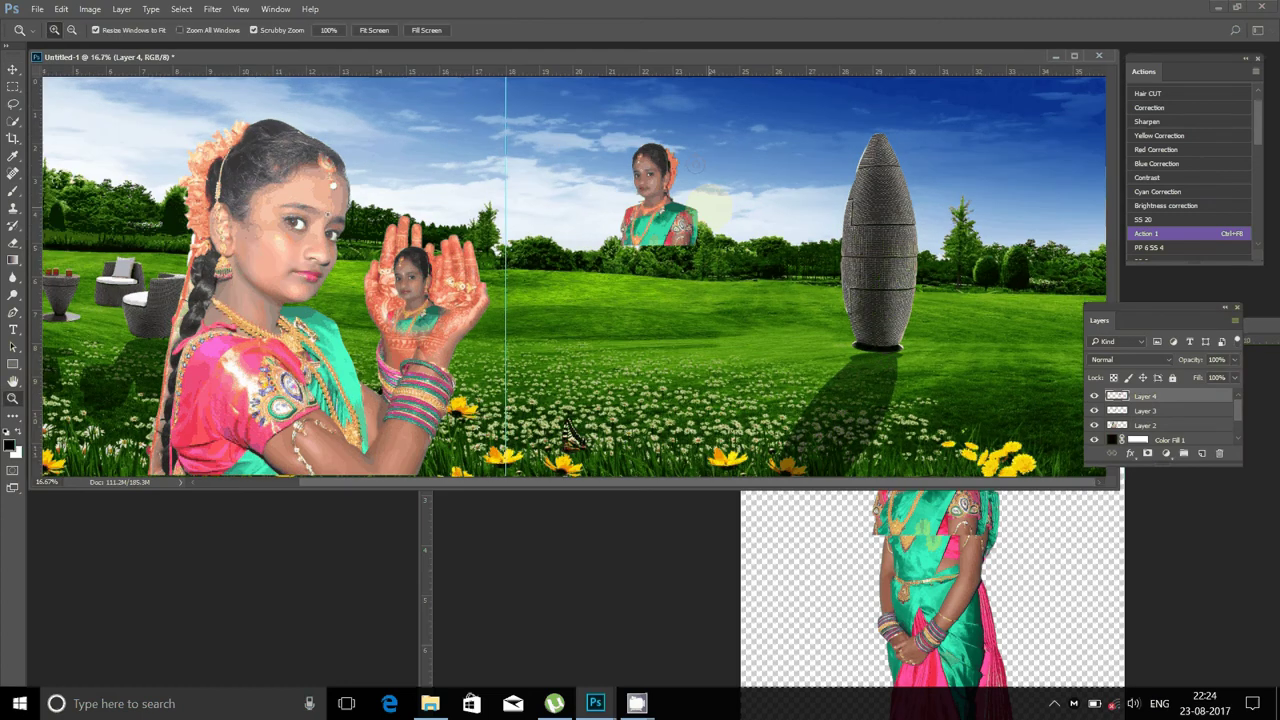
pyautogui.click(695, 166)
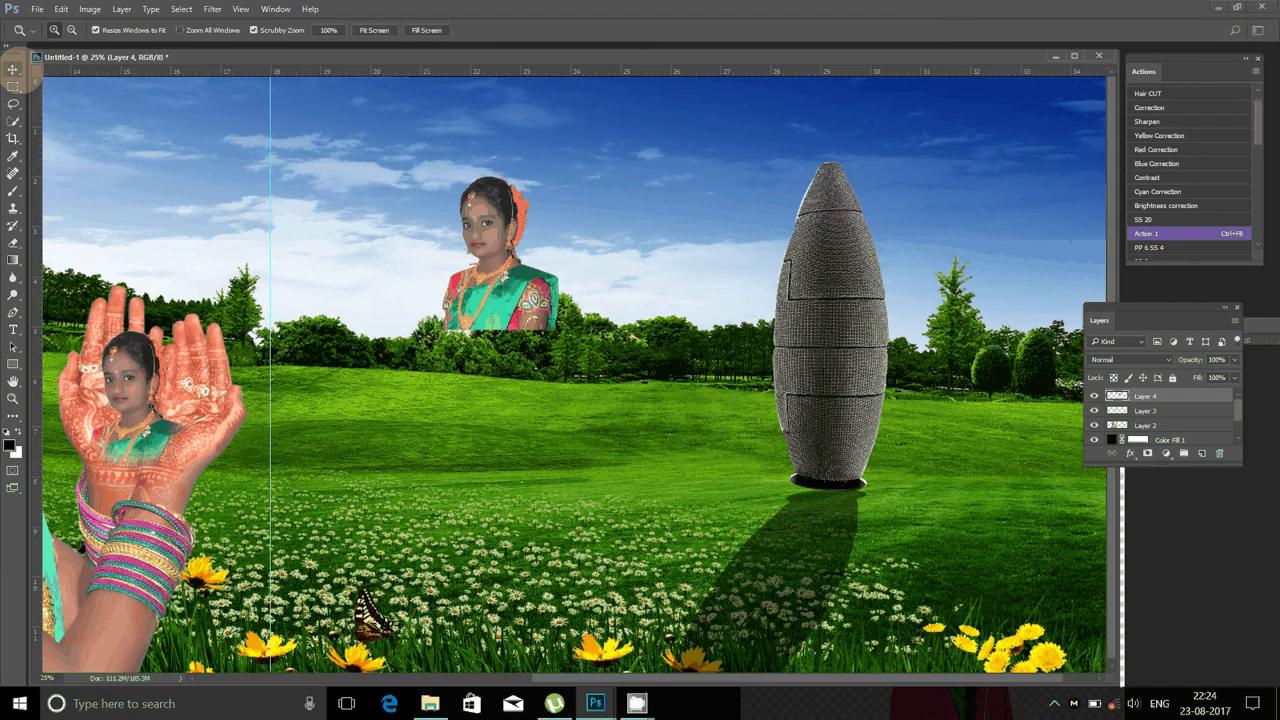
# - Flip the girl copy horizontally and move it onto the stone pillar
pyautogui.hotkey('ctrl', 't')
pyautogui.rightClick(561, 163)
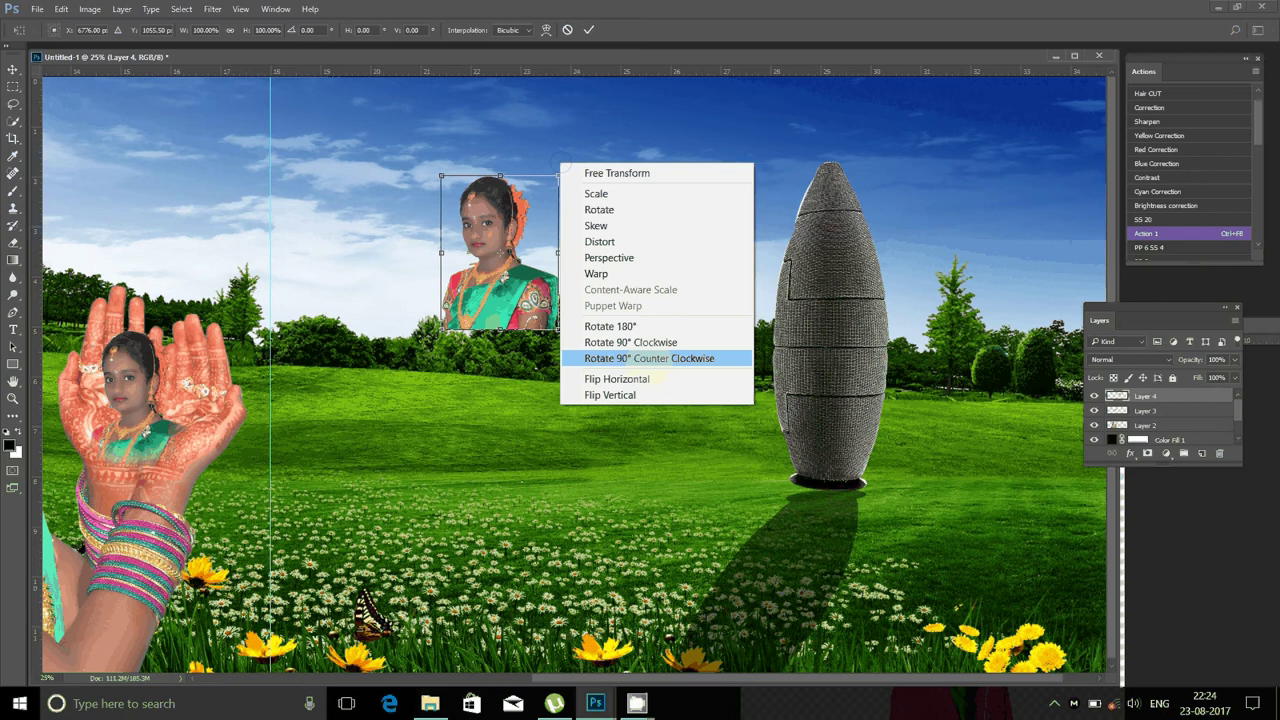
pyautogui.click(650, 378)
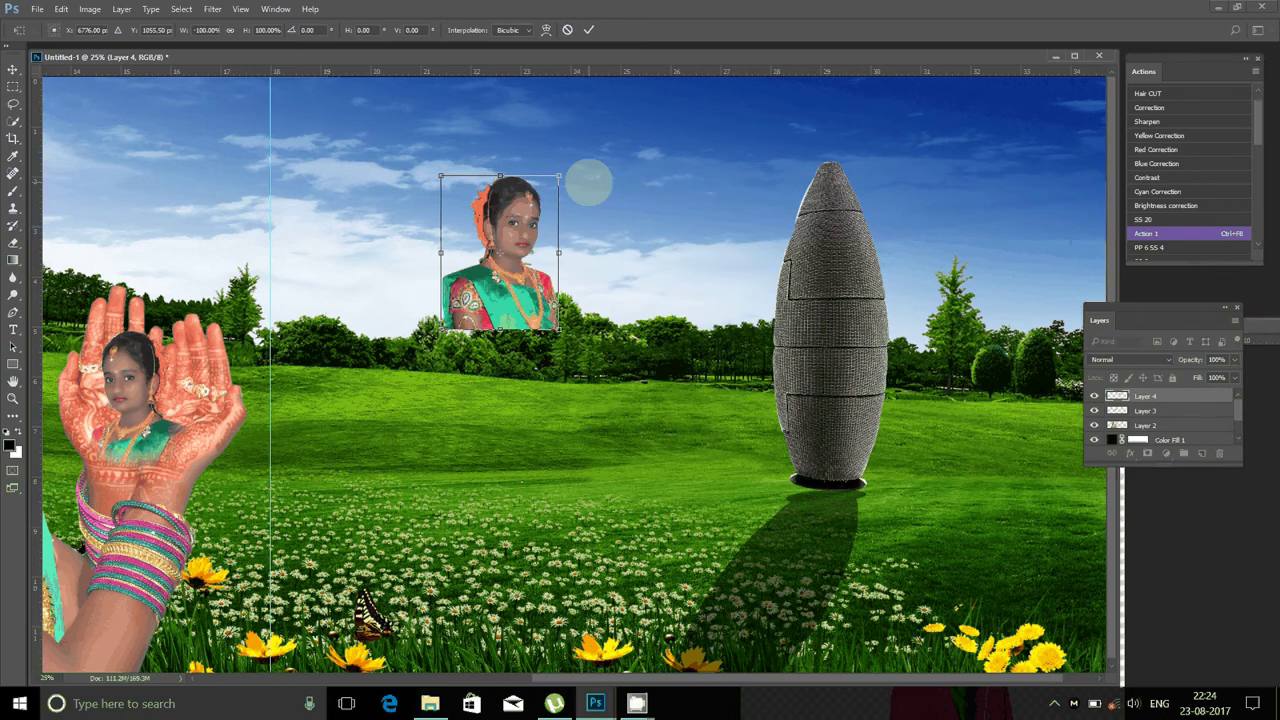
pyautogui.press('Return')
pyautogui.moveTo(495, 182)
pyautogui.mouseDown()
pyautogui.moveTo(816, 285)
pyautogui.moveTo(823, 263)
pyautogui.mouseUp()
pyautogui.hotkey('ctrl', 't')
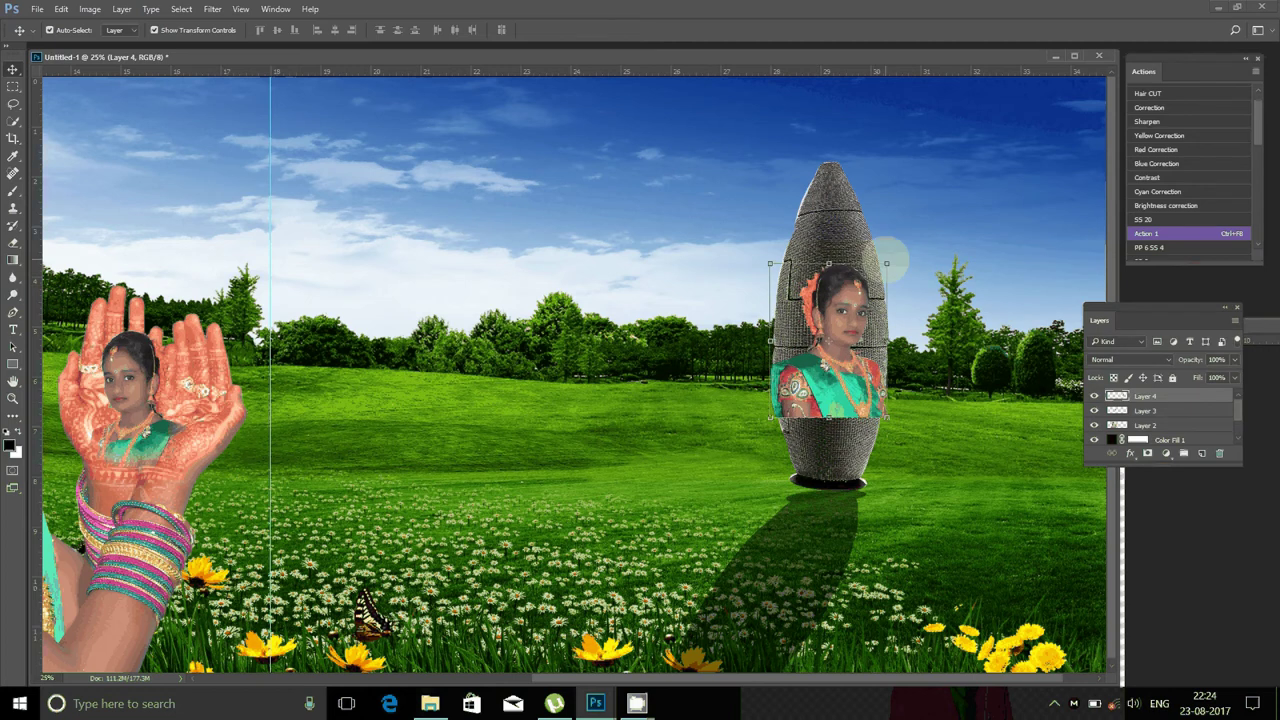
# - Enlarge and position the girl copy over the pillar, erasing the saree spilling beside it
pyautogui.moveTo(888, 262); pyautogui.dragTo(908, 232)
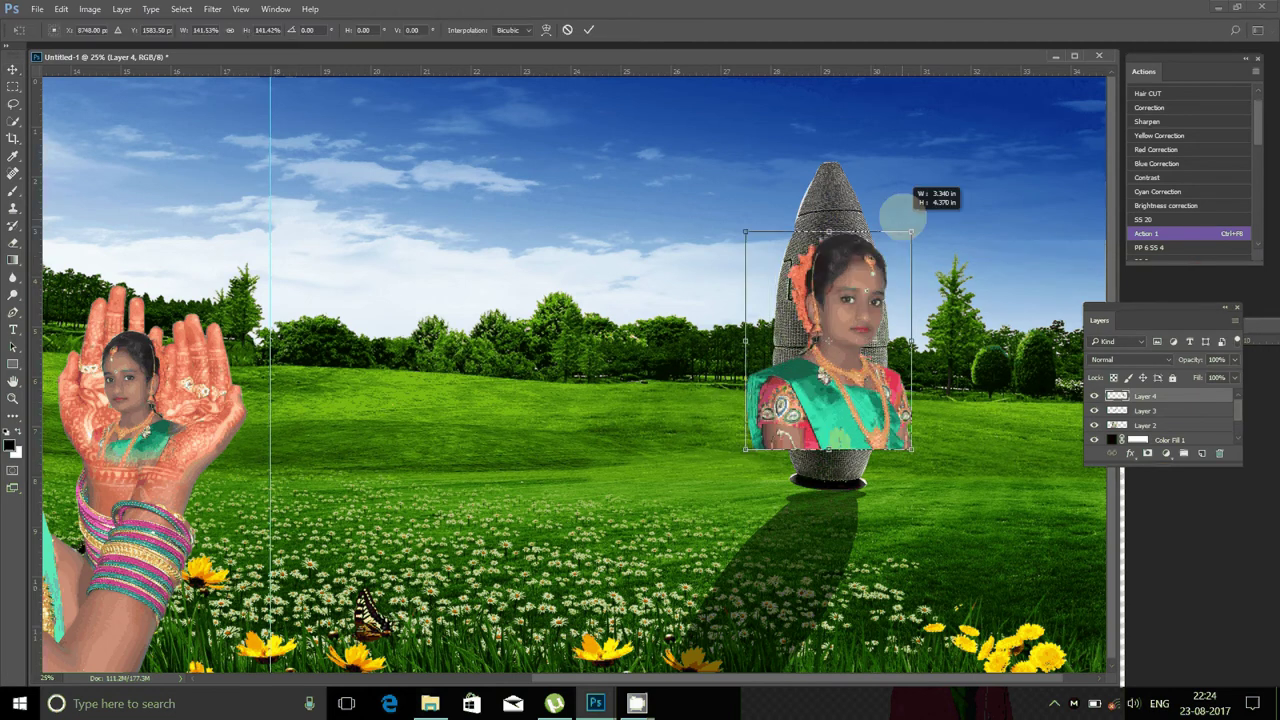
pyautogui.press('Return')
pyautogui.click(867, 283)
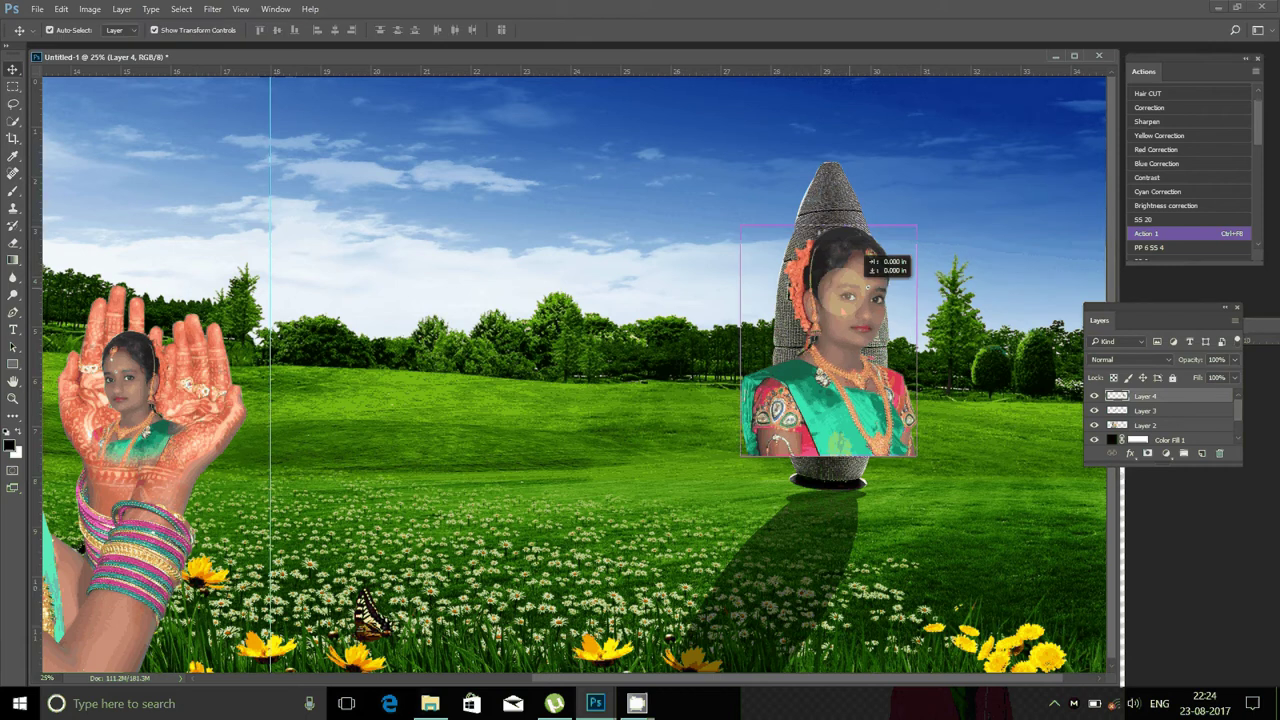
pyautogui.moveTo(866, 285); pyautogui.dragTo(866, 262)
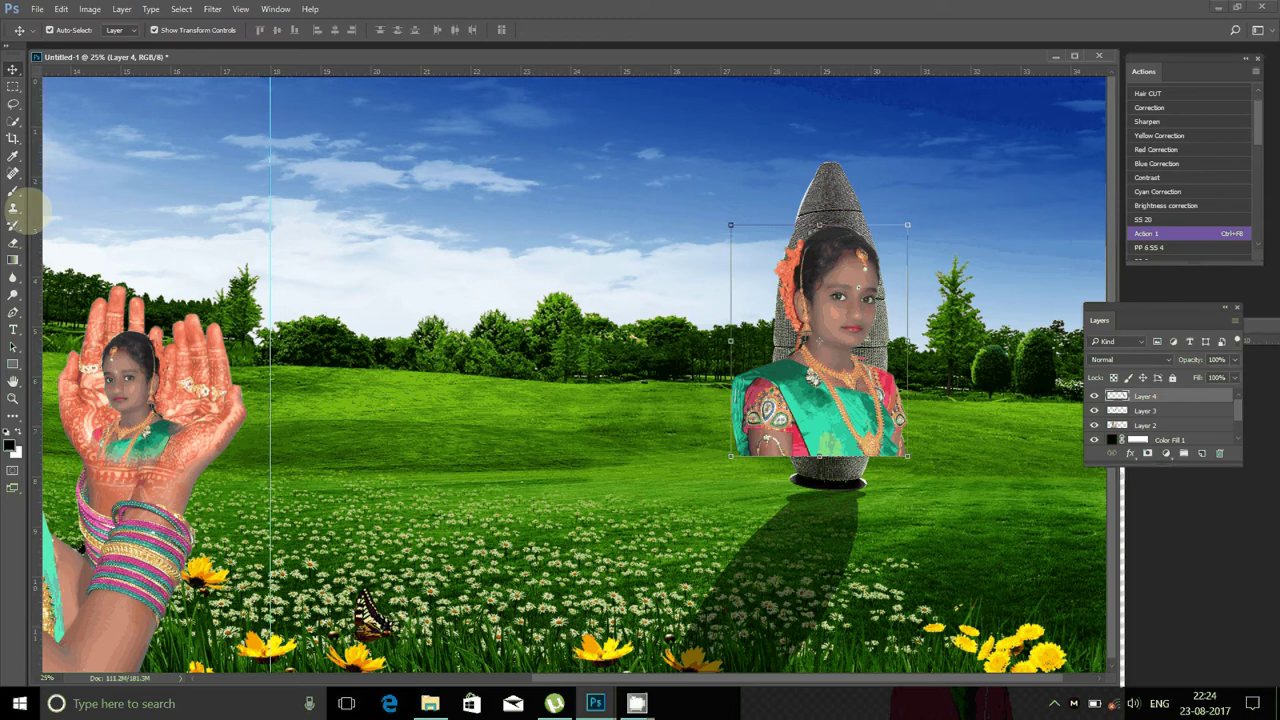
pyautogui.click(13, 243)
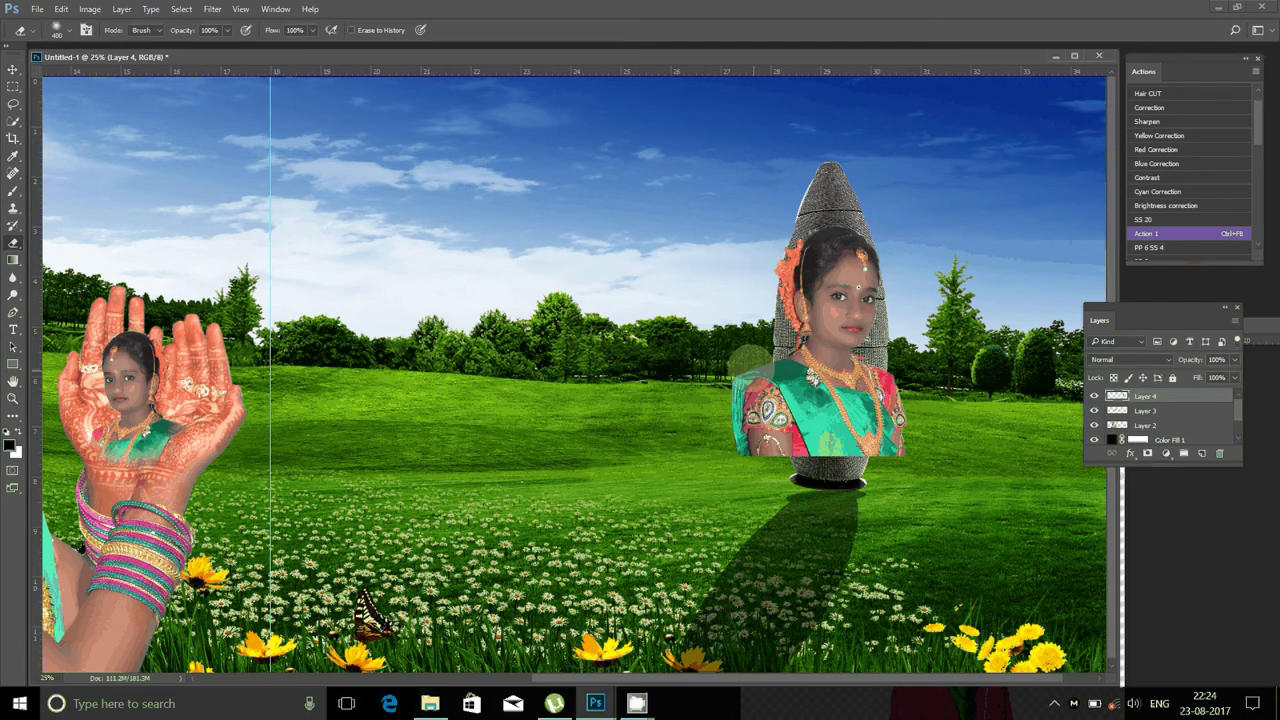
pyautogui.moveTo(749, 360)
pyautogui.mouseDown()
pyautogui.moveTo(891, 457)
pyautogui.moveTo(906, 304)
pyautogui.mouseUp()
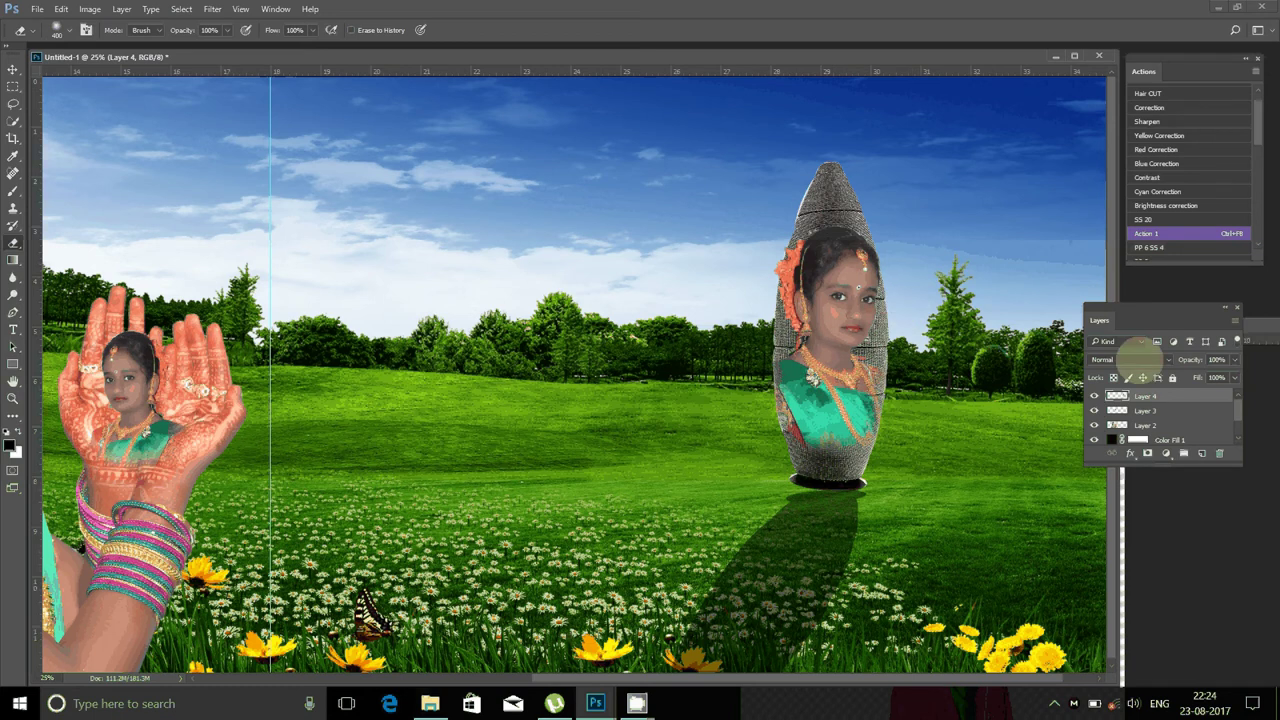
# - Set the pillar photo's blend mode to Luminosity and its opacity to about 80%
pyautogui.click(1140, 359)
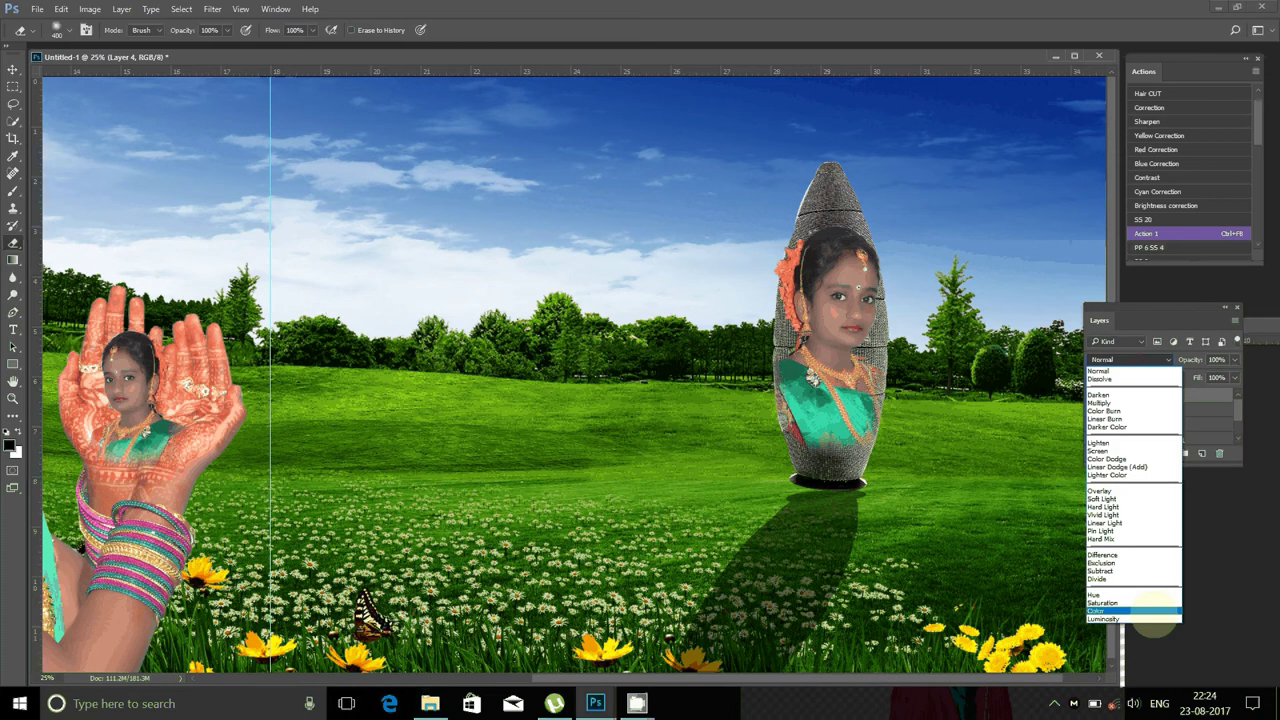
pyautogui.click(1153, 618)
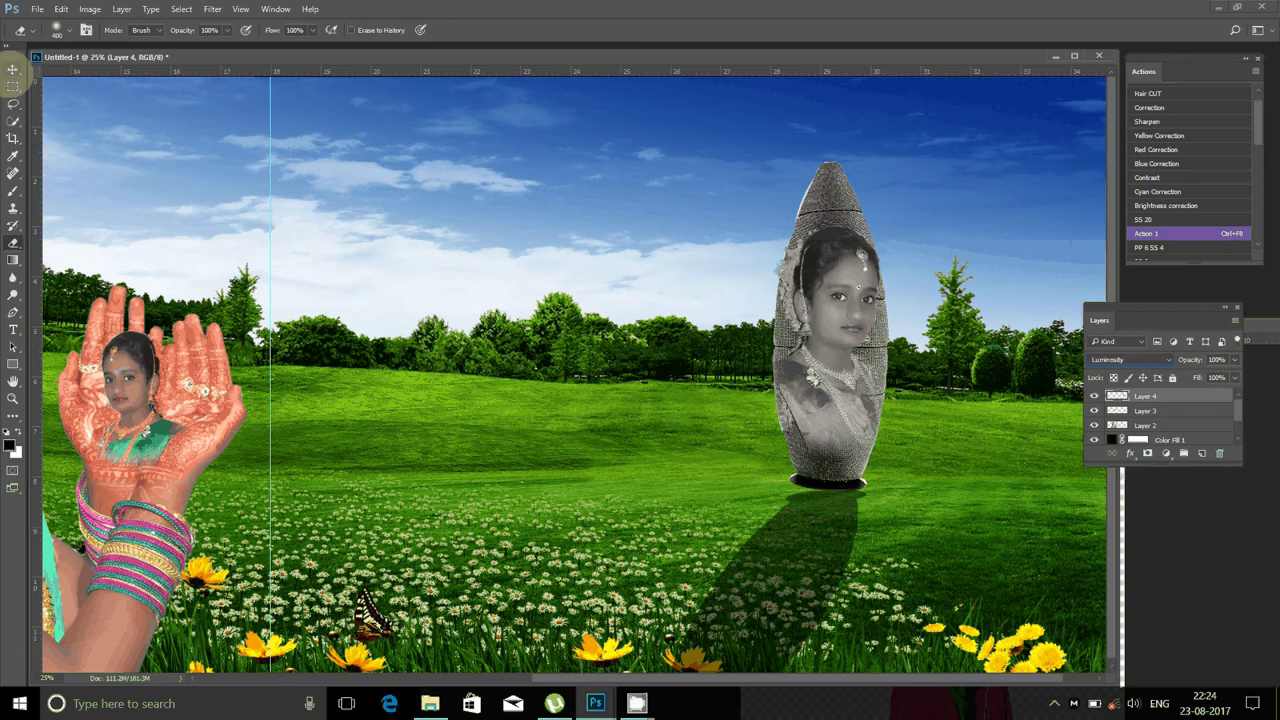
pyautogui.click(13, 69)
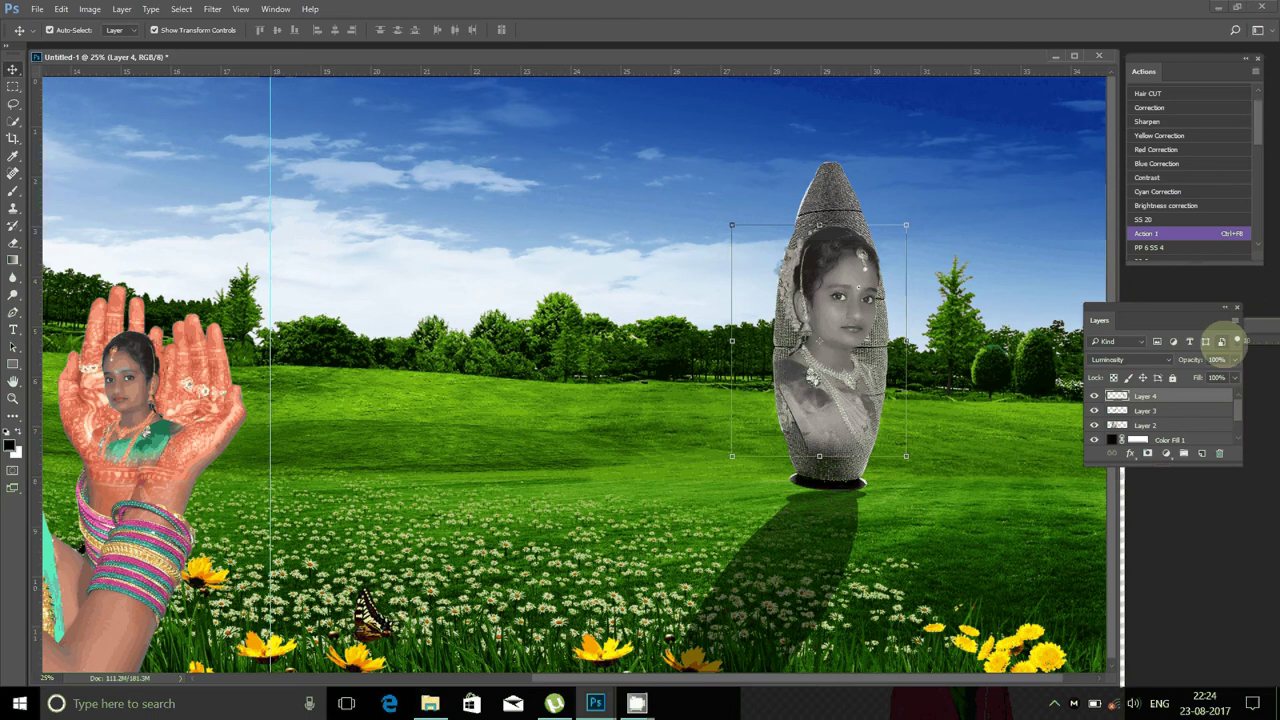
pyautogui.moveTo(1235, 359); pyautogui.dragTo(1221, 376)
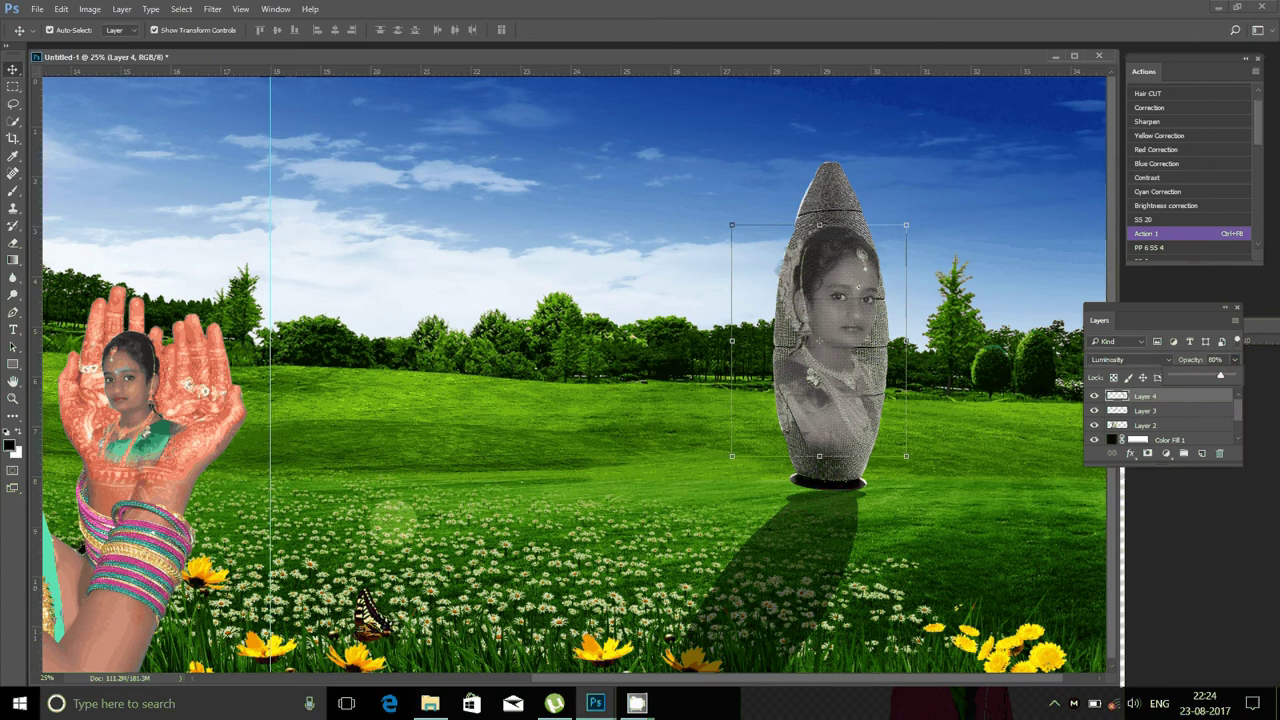
pyautogui.click(393, 518)
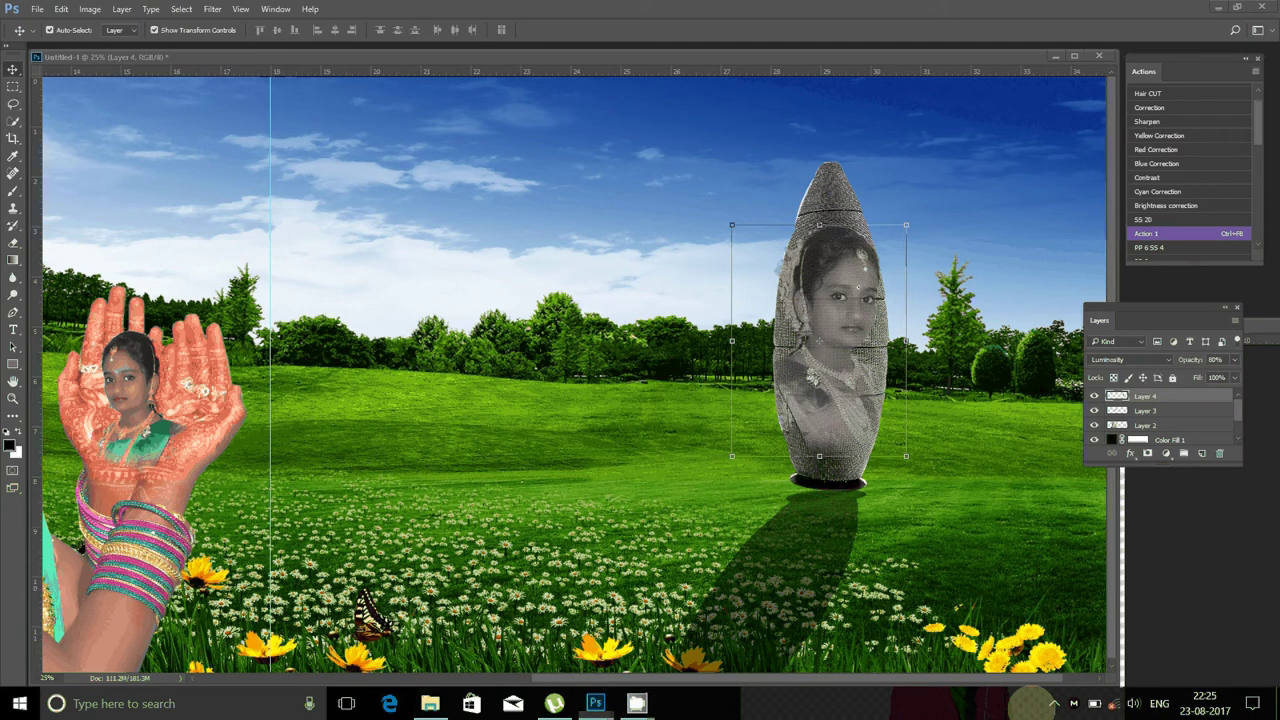
# - Copy the standing girl from DSC_0012 onto the right side of the album page
pyautogui.hotkey('ctrl', 'Tab')
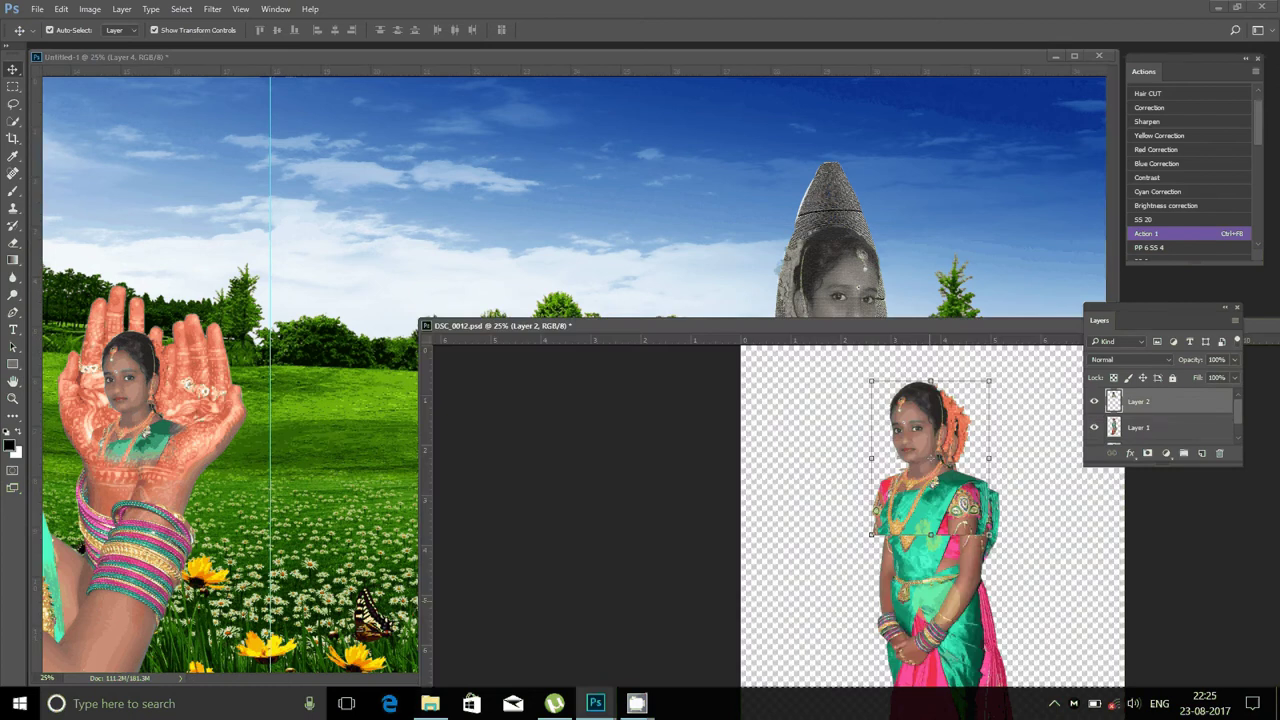
pyautogui.moveTo(935, 560)
pyautogui.mouseDown()
pyautogui.moveTo(435, 190)
pyautogui.moveTo(1005, 362)
pyautogui.moveTo(1020, 340)
pyautogui.mouseUp()
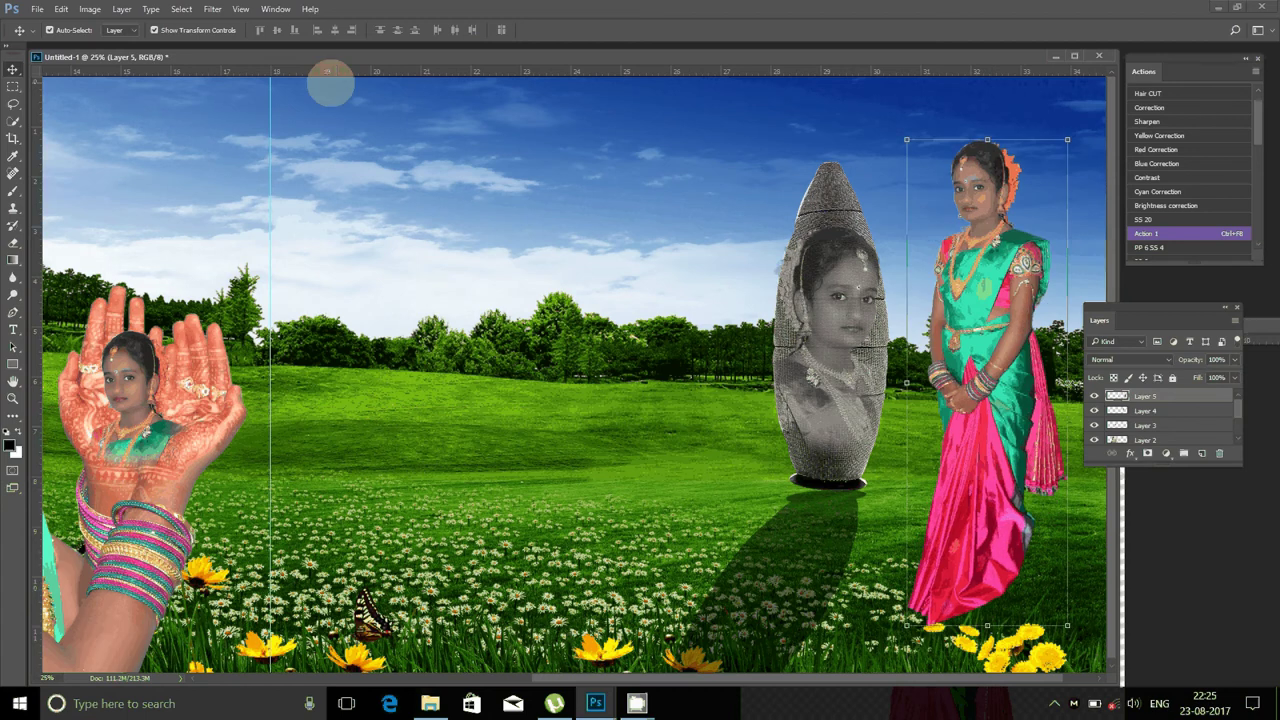
pyautogui.hotkey('ctrl', 'Tab')
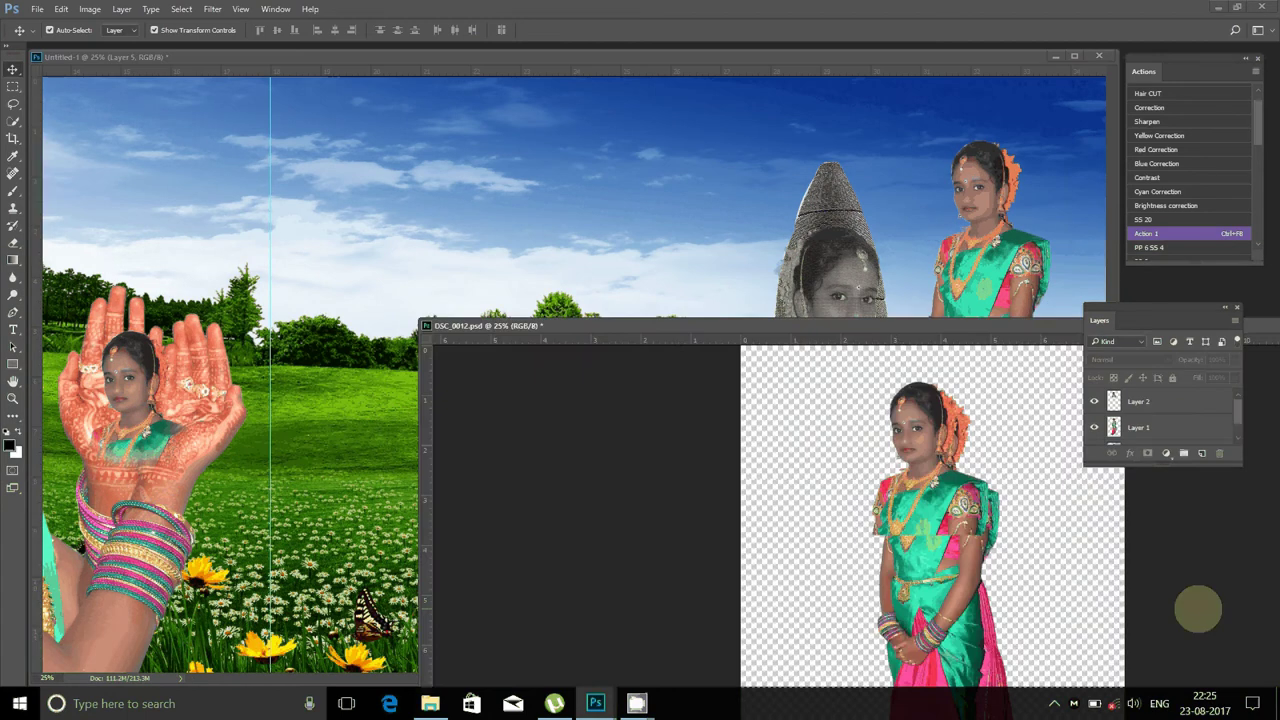
pyautogui.moveTo(818, 328); pyautogui.dragTo(340, 345)
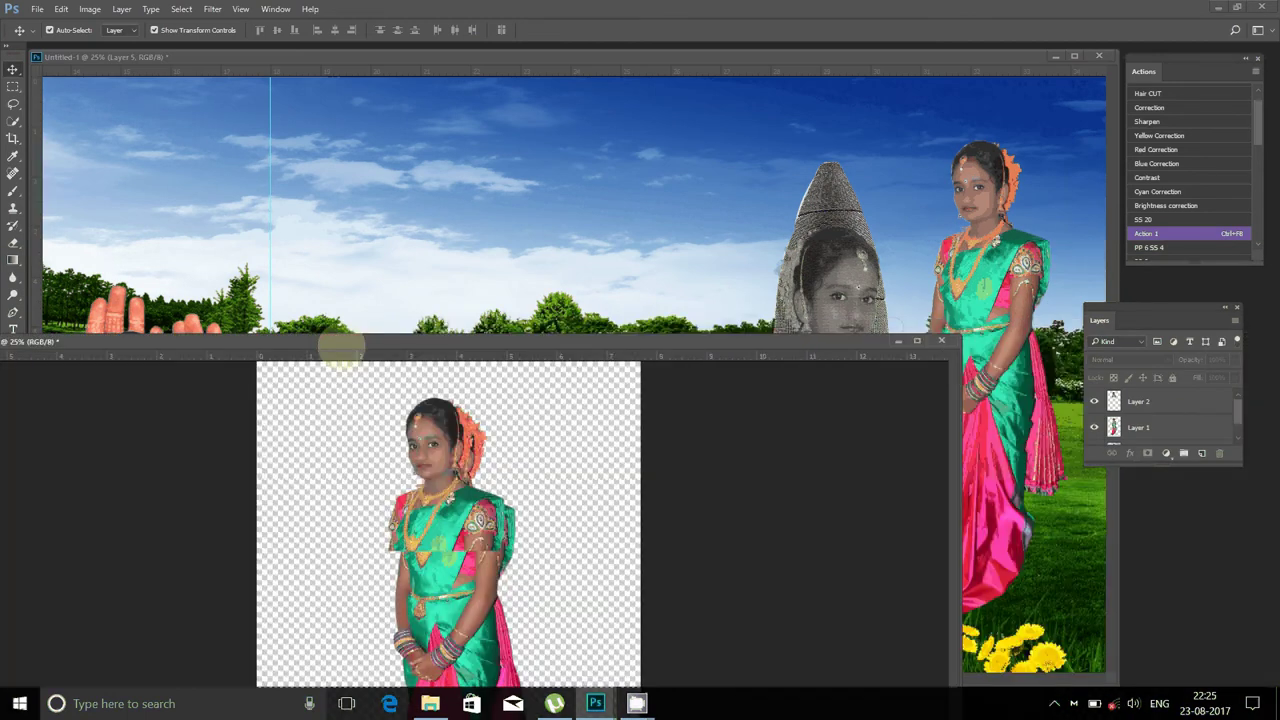
pyautogui.hotkey('ctrl', 'Tab')
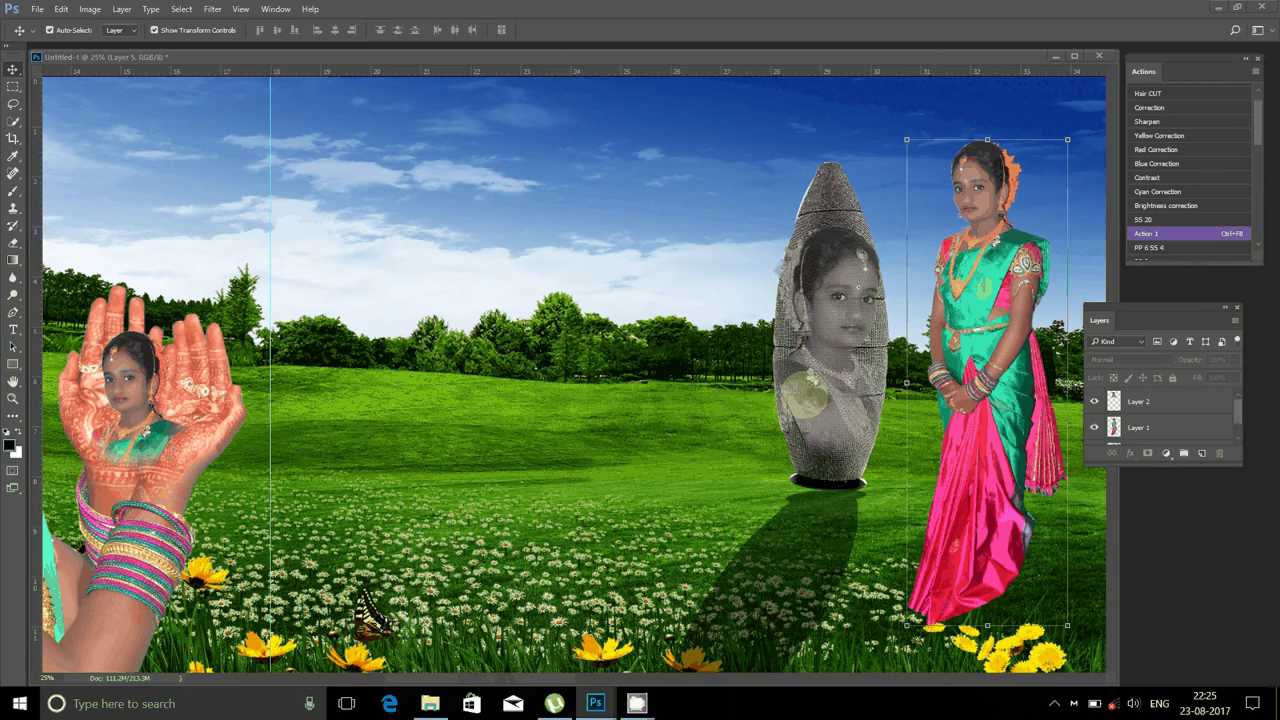
# - Open DSC_0008.psd and float its window over the album page
pyautogui.hotkey('ctrl', 'o')
pyautogui.doubleClick(386, 210)
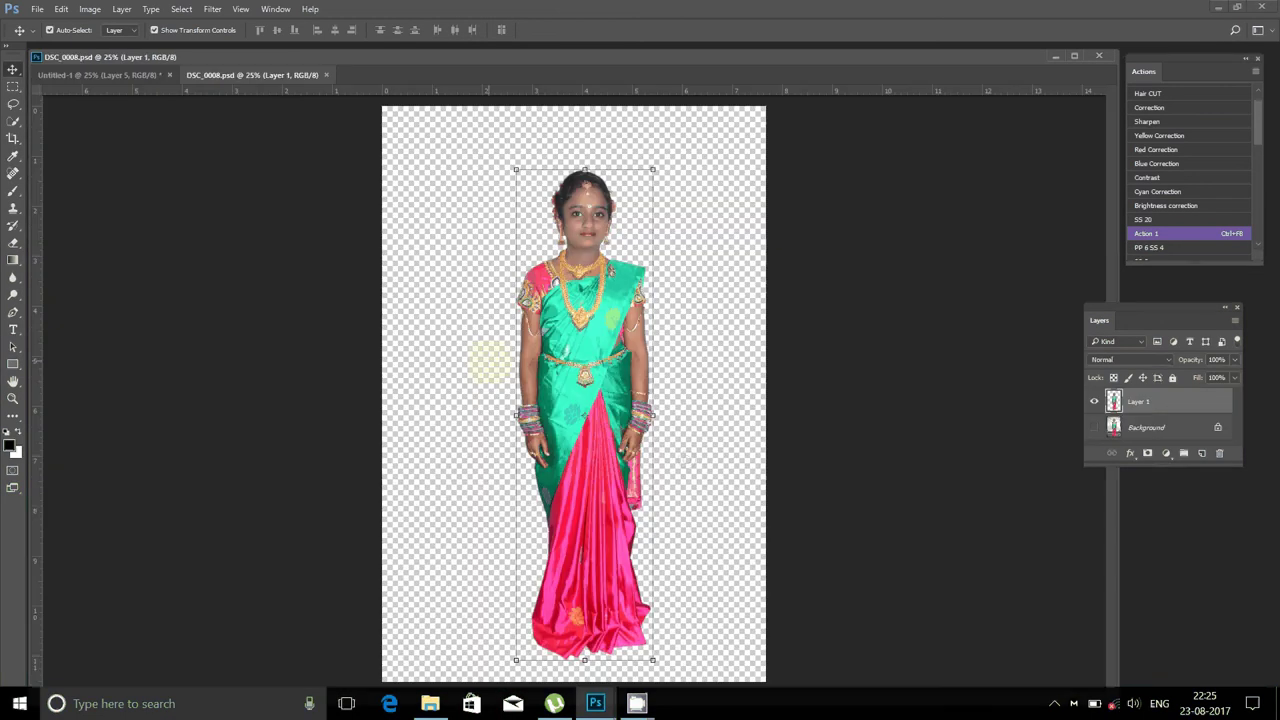
pyautogui.moveTo(198, 91)
pyautogui.mouseDown()
pyautogui.moveTo(968, 197)
pyautogui.moveTo(1069, 190)
pyautogui.mouseUp()
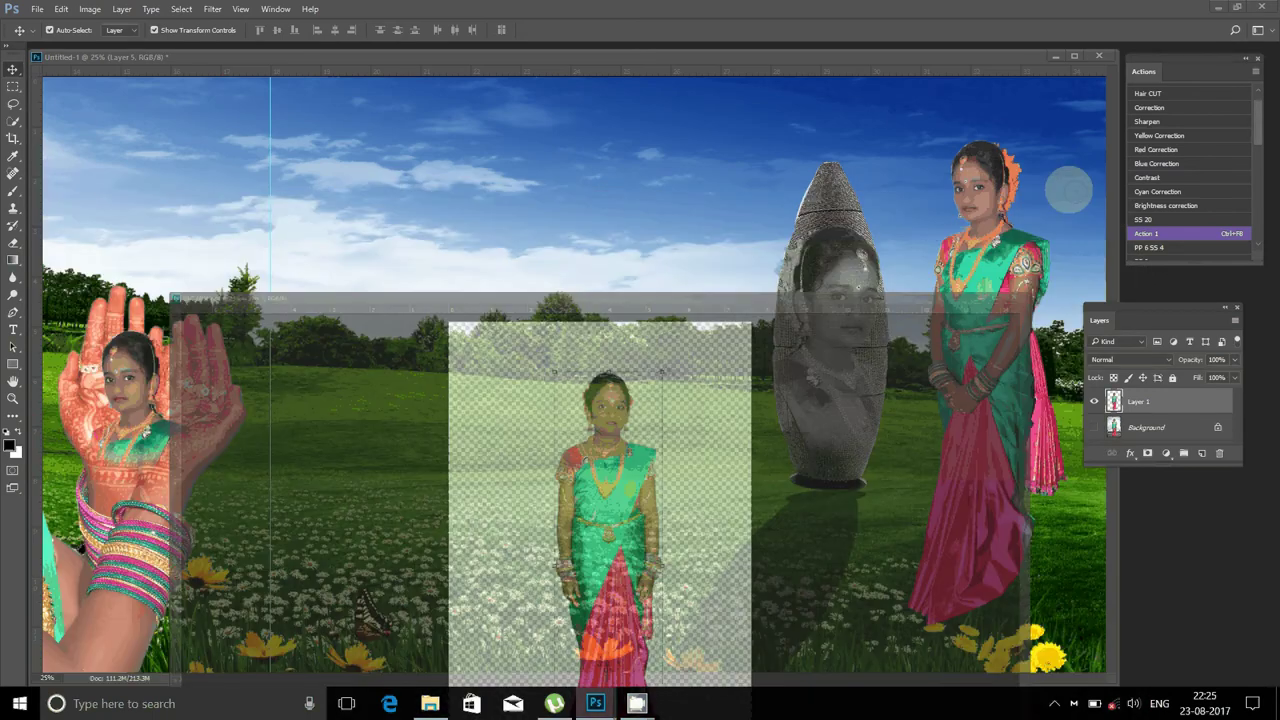
# - Open DSC_0016.psd and copy its girl into the album page, moving her up-left
pyautogui.hotkey('ctrl', 'o')
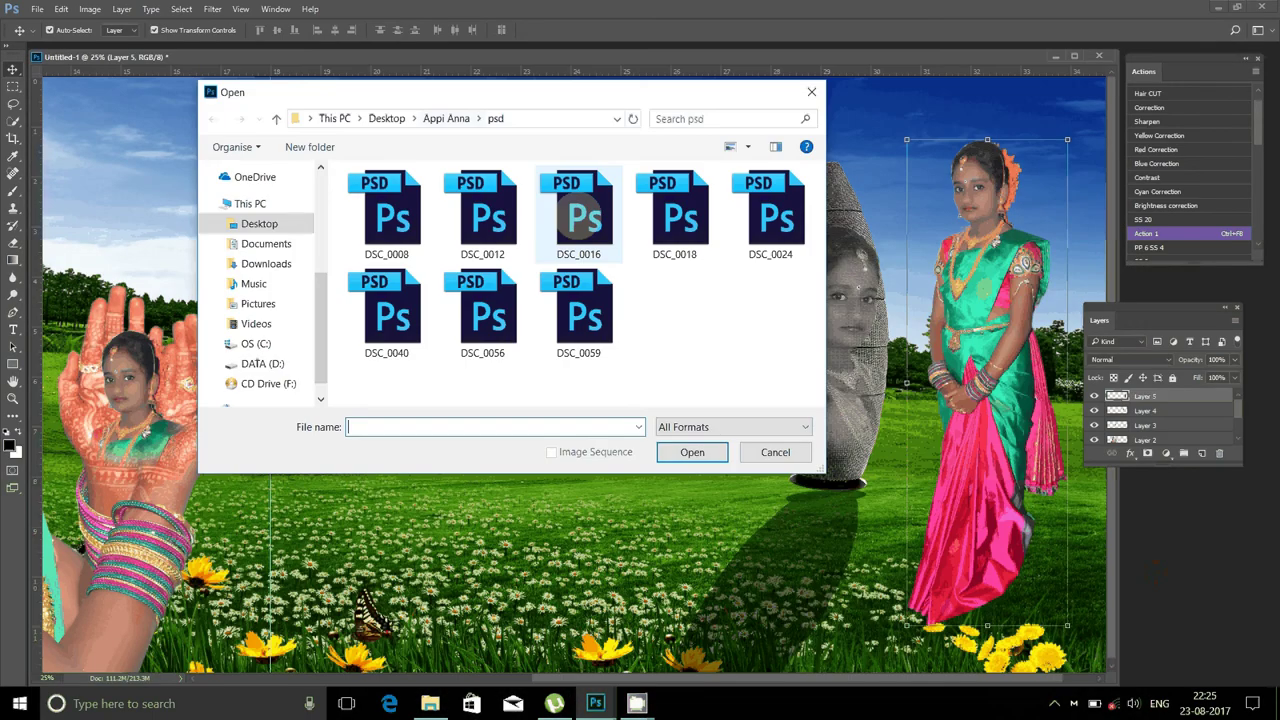
pyautogui.doubleClick(585, 213)
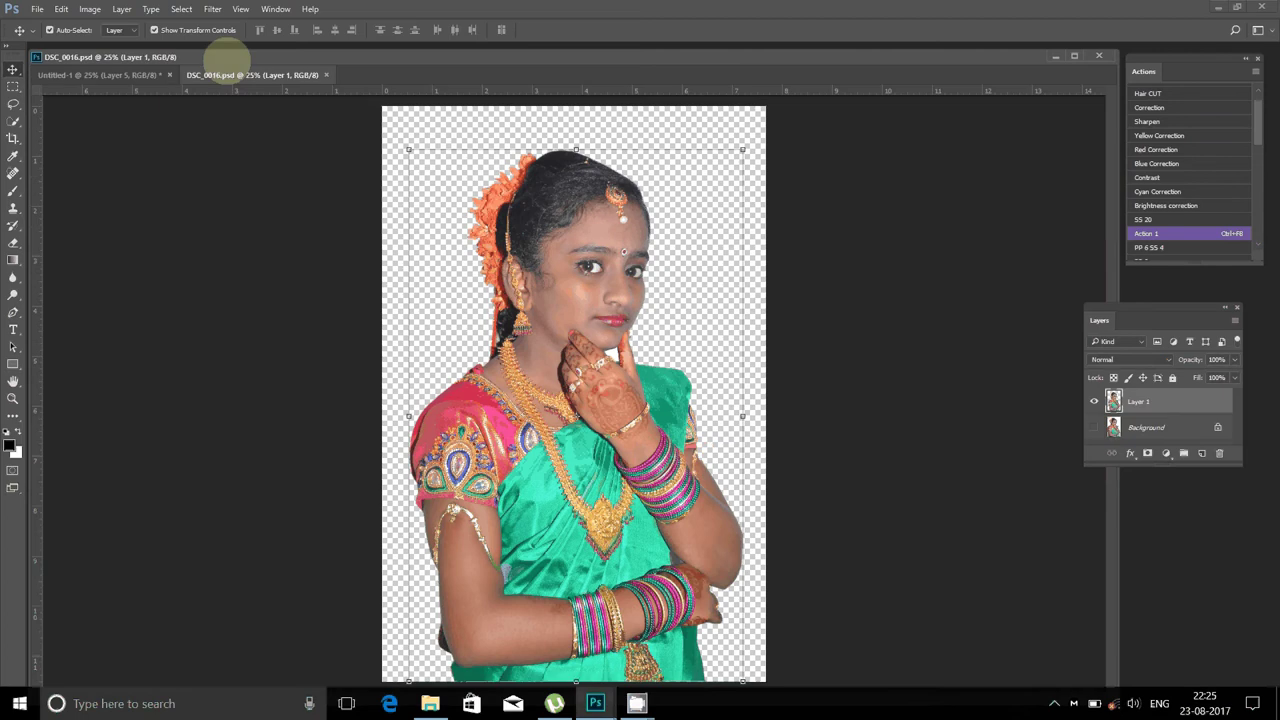
pyautogui.moveTo(222, 66); pyautogui.dragTo(862, 432)
pyautogui.moveTo(885, 570); pyautogui.dragTo(580, 330)
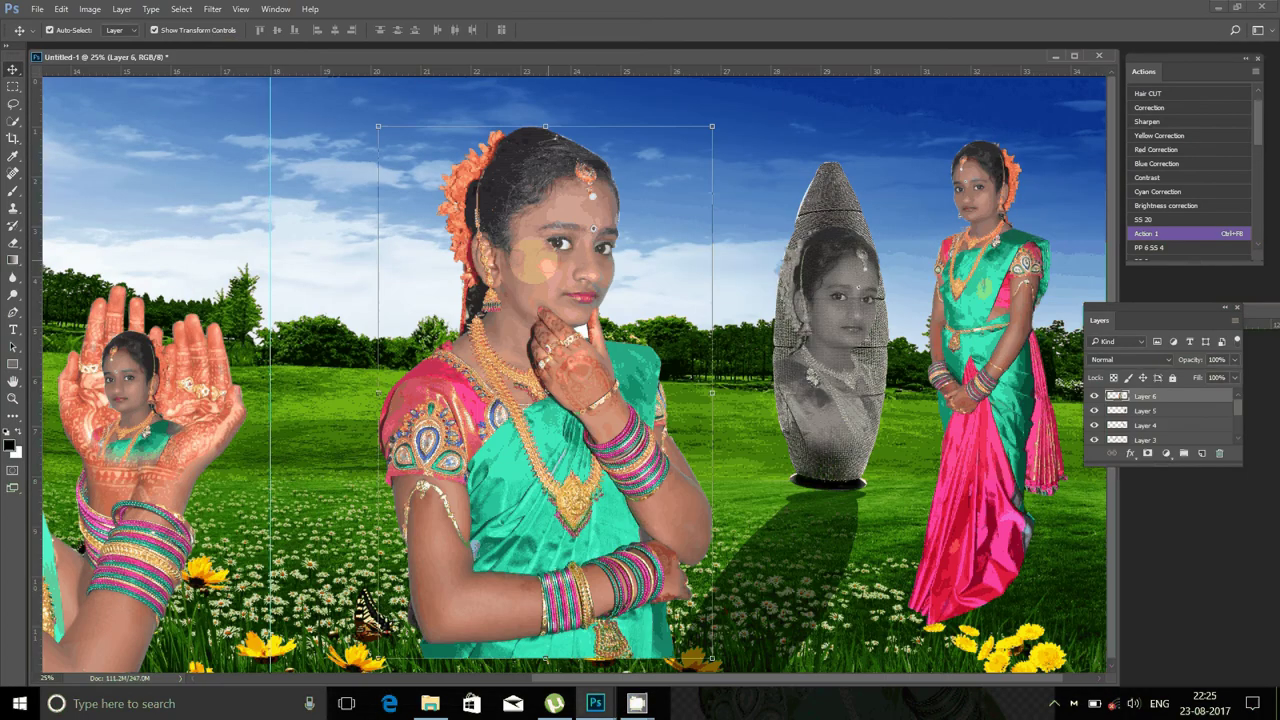
pyautogui.moveTo(537, 258); pyautogui.dragTo(435, 218)
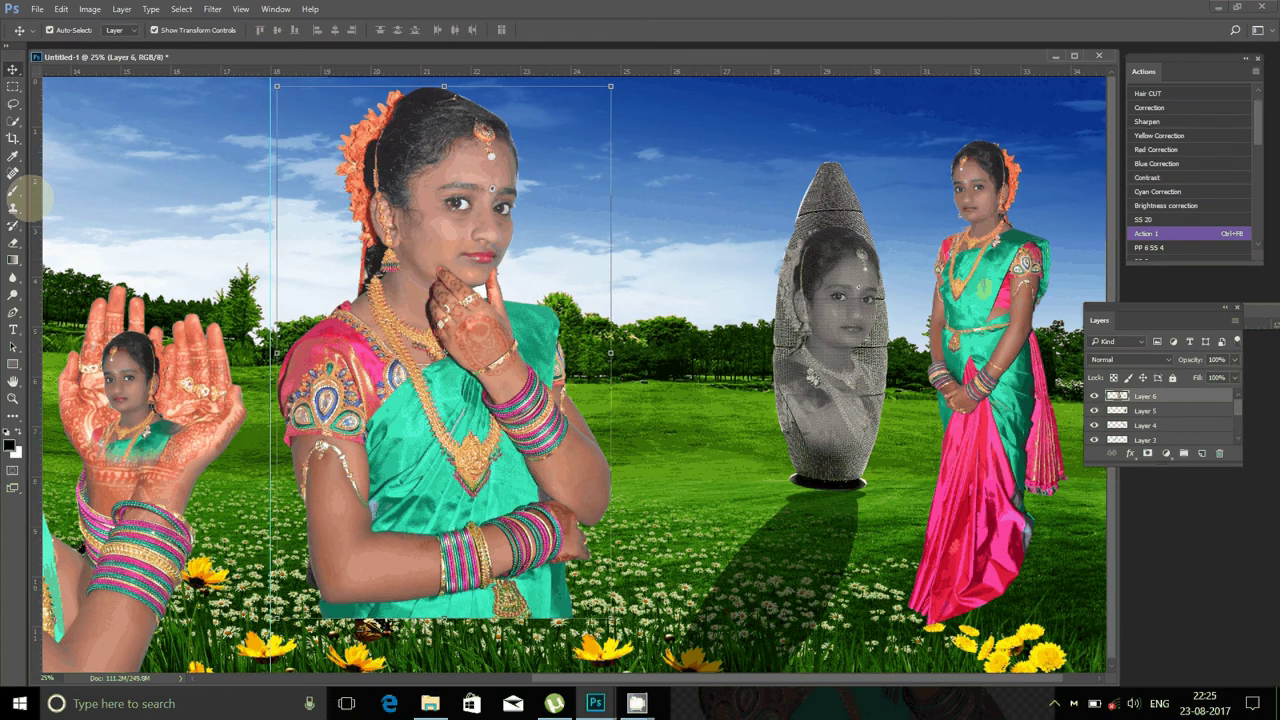
# - Softly erase the new girl's lower torso with a 700 px eraser
pyautogui.click(12, 242)
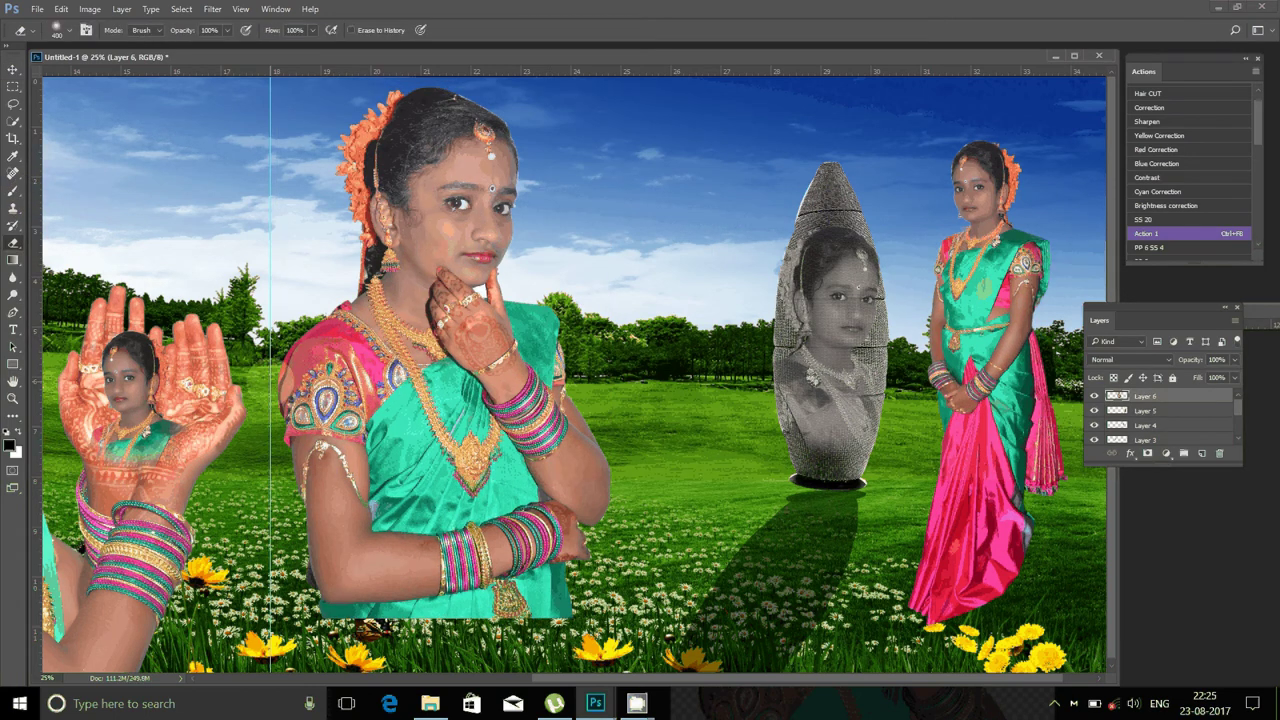
pyautogui.press(']')
pyautogui.press(']')
pyautogui.press(']')
pyautogui.moveTo(325, 405)
pyautogui.mouseDown()
pyautogui.moveTo(430, 405)
pyautogui.moveTo(297, 346)
pyautogui.moveTo(520, 530)
pyautogui.mouseUp()
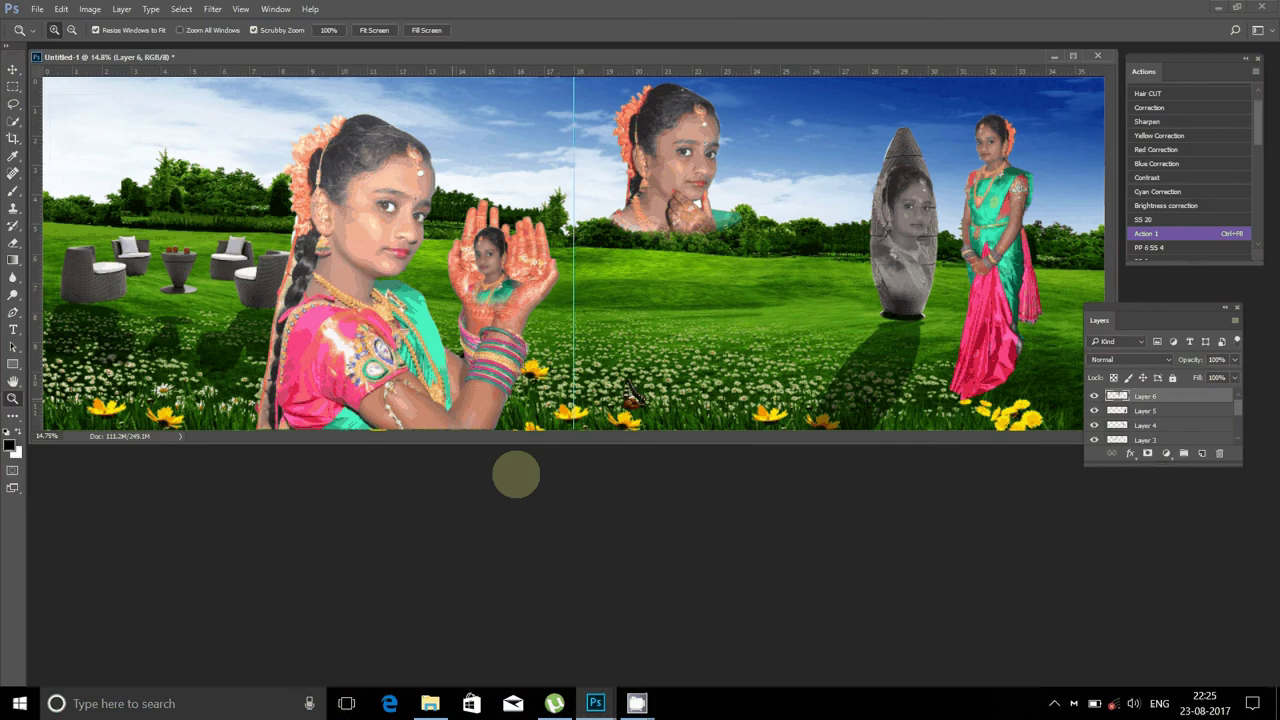
# - Open DSC_0040.psd and copy its portrait into the album page
pyautogui.hotkey('alt', 'Tab')
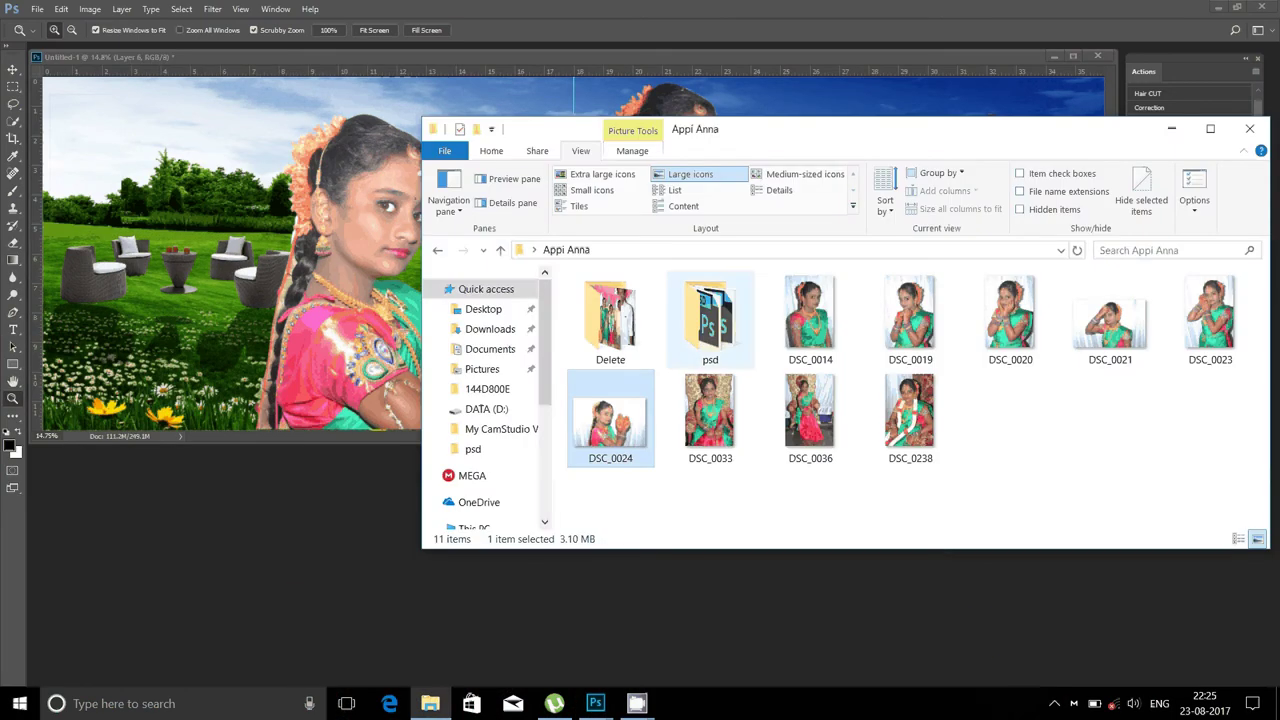
pyautogui.click(977, 636)
pyautogui.hotkey('ctrl', 'o')
pyautogui.click(565, 368)
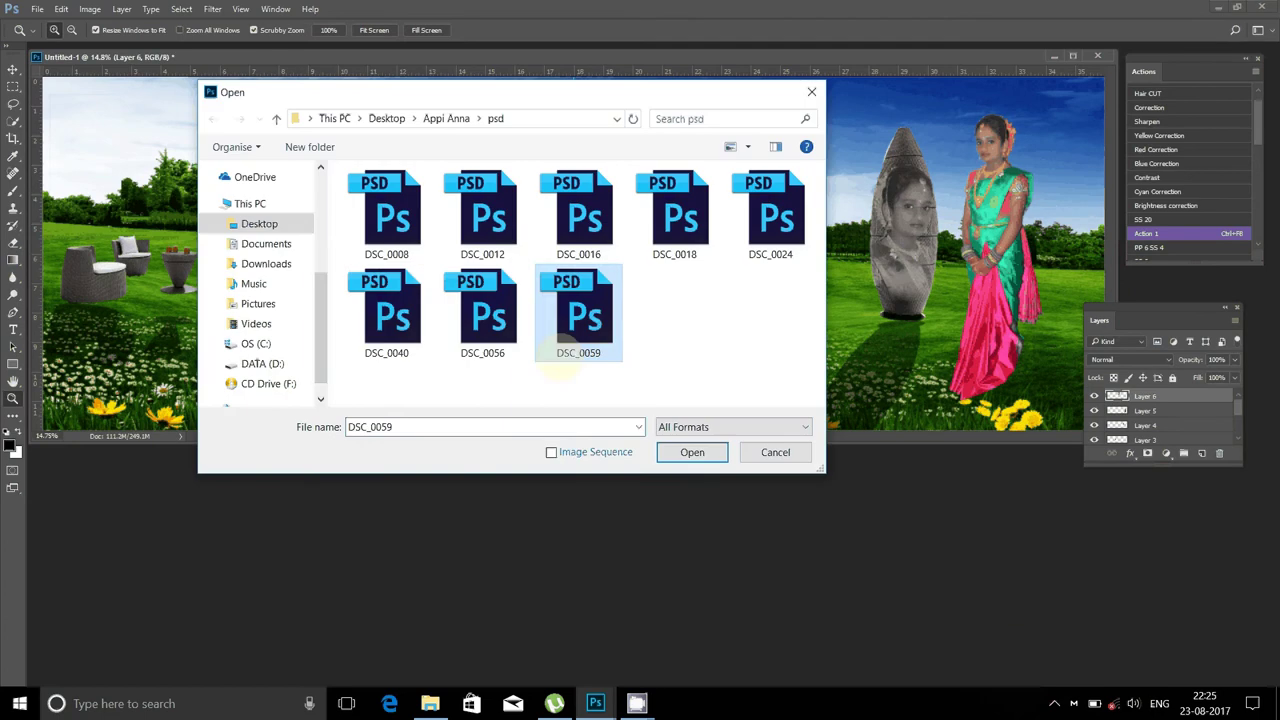
pyautogui.press('Left')
pyautogui.press('Left')
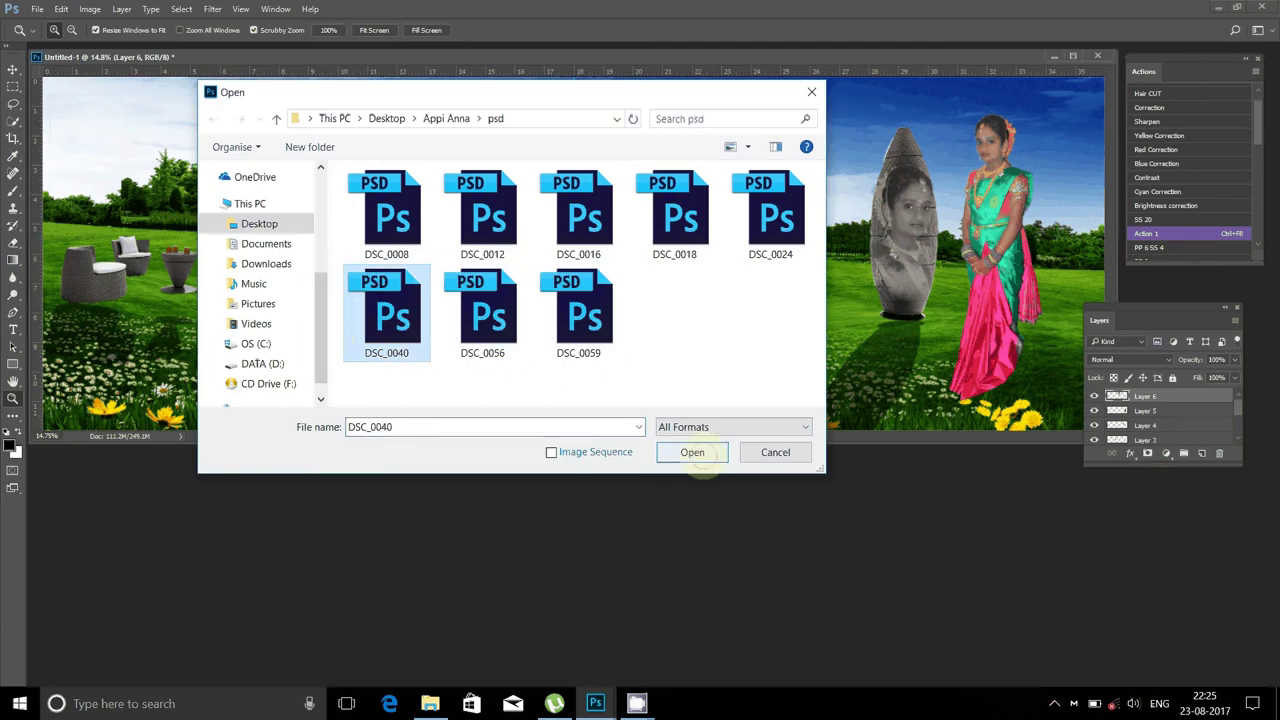
pyautogui.click(700, 458)
pyautogui.moveTo(258, 75); pyautogui.dragTo(700, 215)
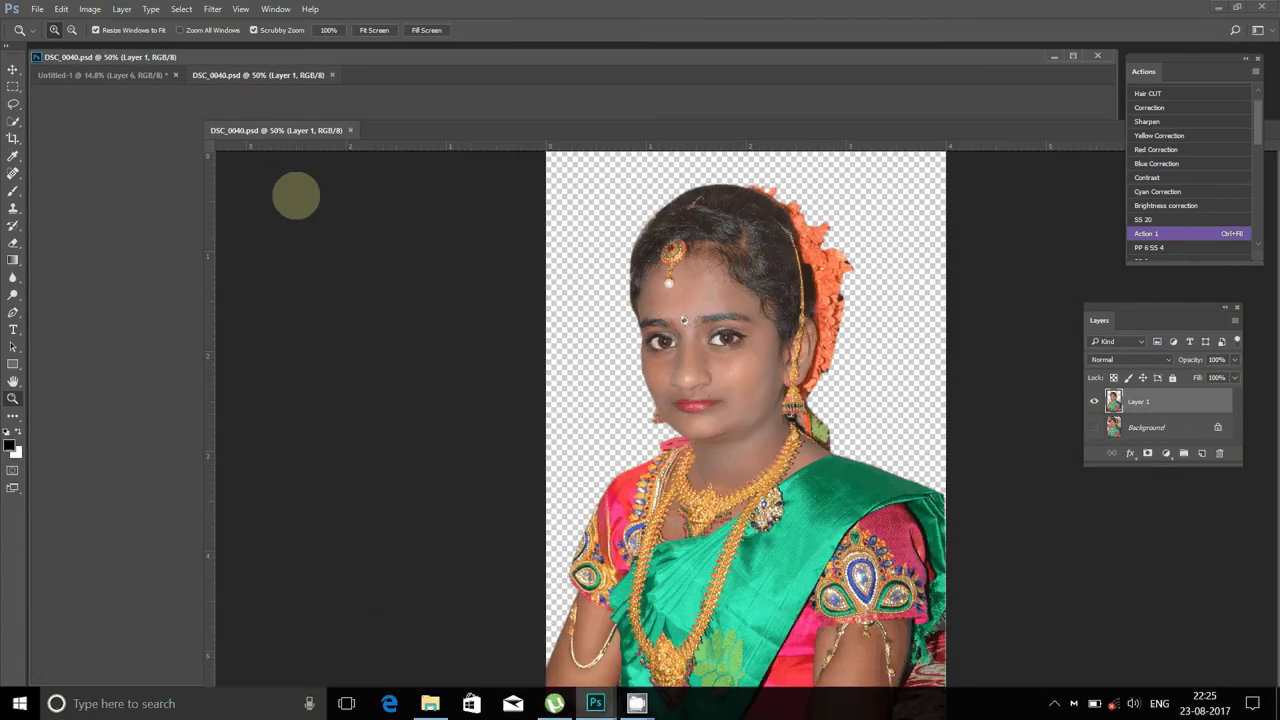
pyautogui.press('v')
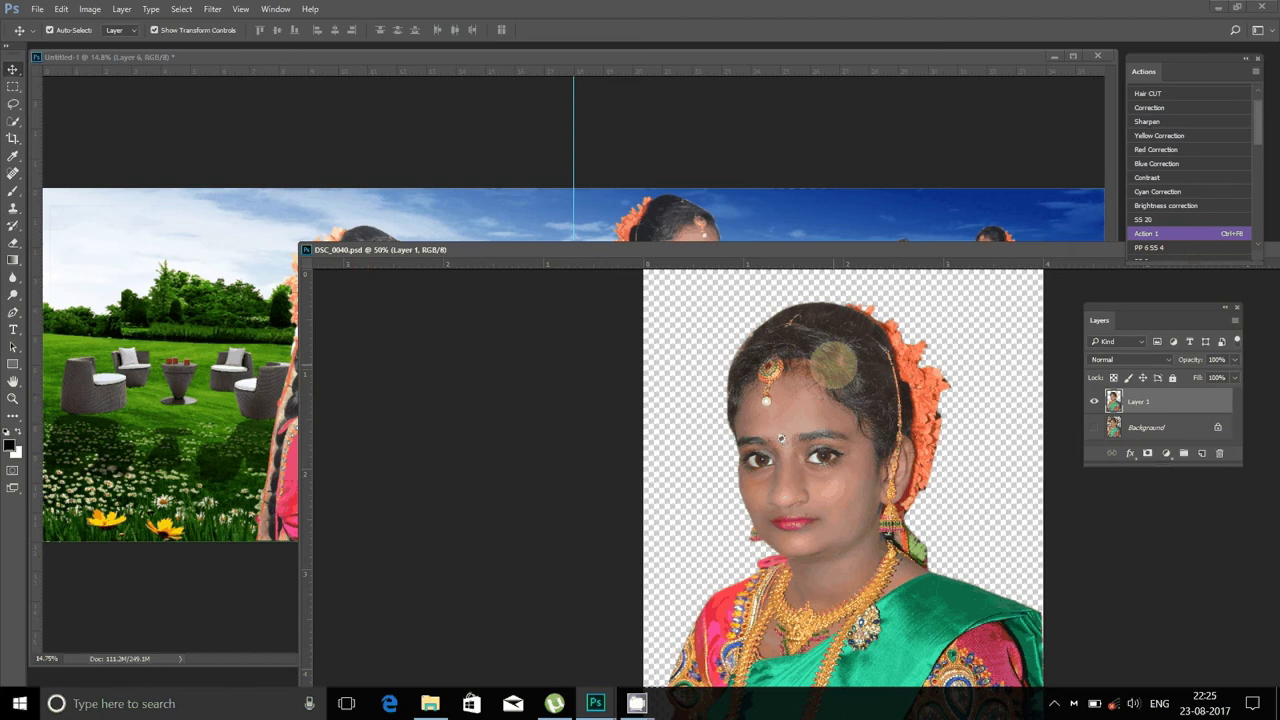
pyautogui.moveTo(835, 365)
pyautogui.mouseDown()
pyautogui.moveTo(110, 300)
pyautogui.moveTo(870, 196)
pyautogui.mouseUp()
# - Move the standing girl left and enlarge the DSC_0040 portrait to about 194%
pyautogui.moveTo(988, 326)
pyautogui.mouseDown()
pyautogui.moveTo(688, 276)
pyautogui.moveTo(762, 250)
pyautogui.mouseUp()
pyautogui.click(788, 322)
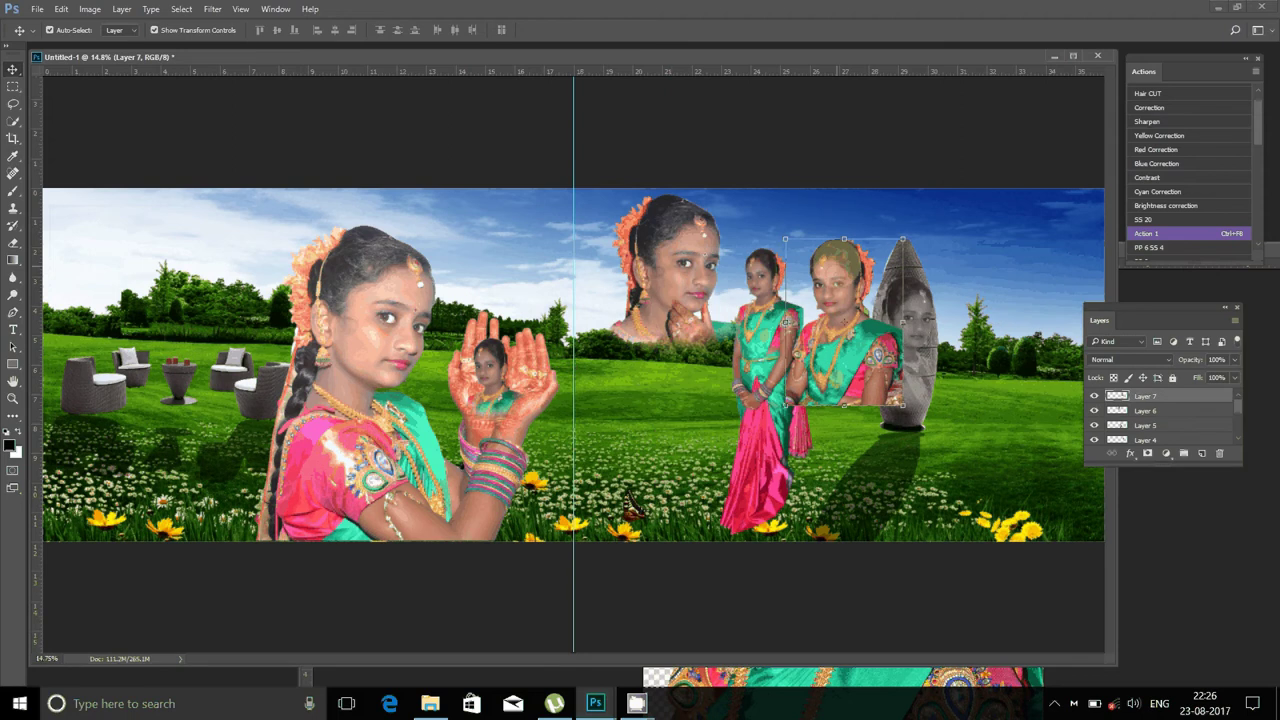
pyautogui.moveTo(919, 57); pyautogui.dragTo(677, 109)
pyautogui.scroll(-1, 330, 405)
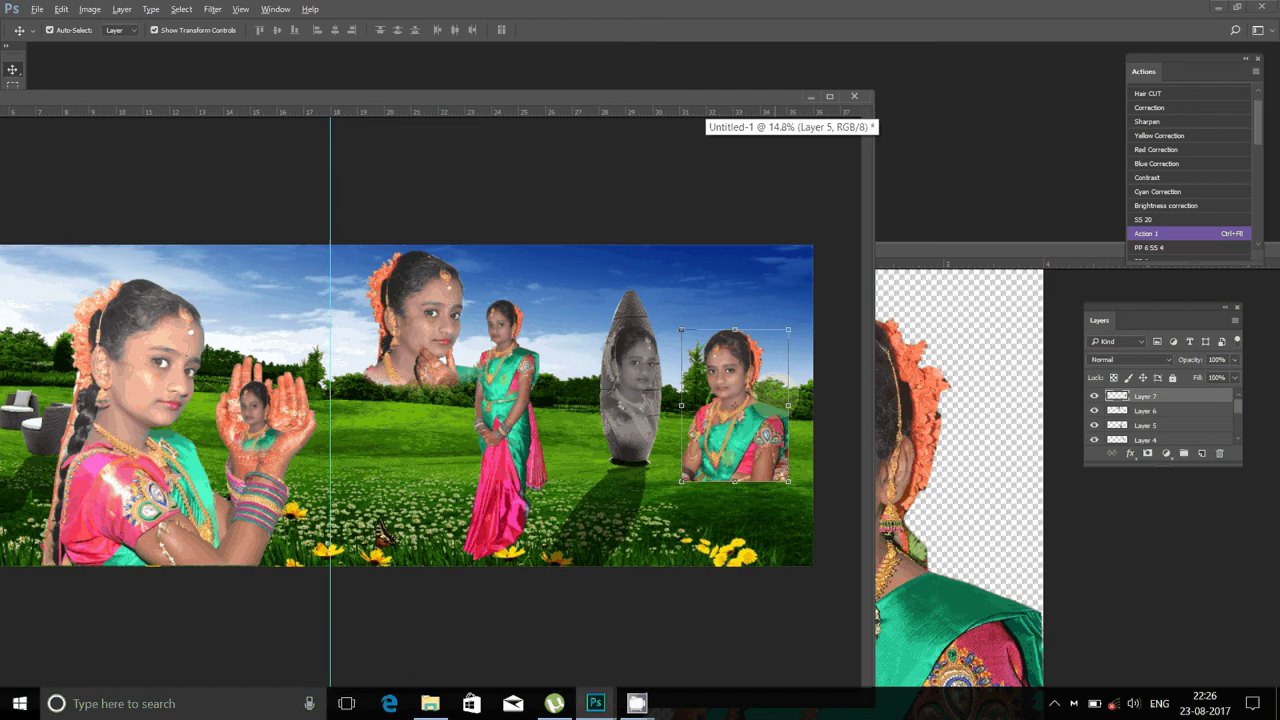
pyautogui.click(788, 329)
pyautogui.moveTo(788, 329)
pyautogui.mouseDown()
pyautogui.moveTo(824, 235)
pyautogui.moveTo(805, 196)
pyautogui.mouseUp()
pyautogui.doubleClick(766, 330)
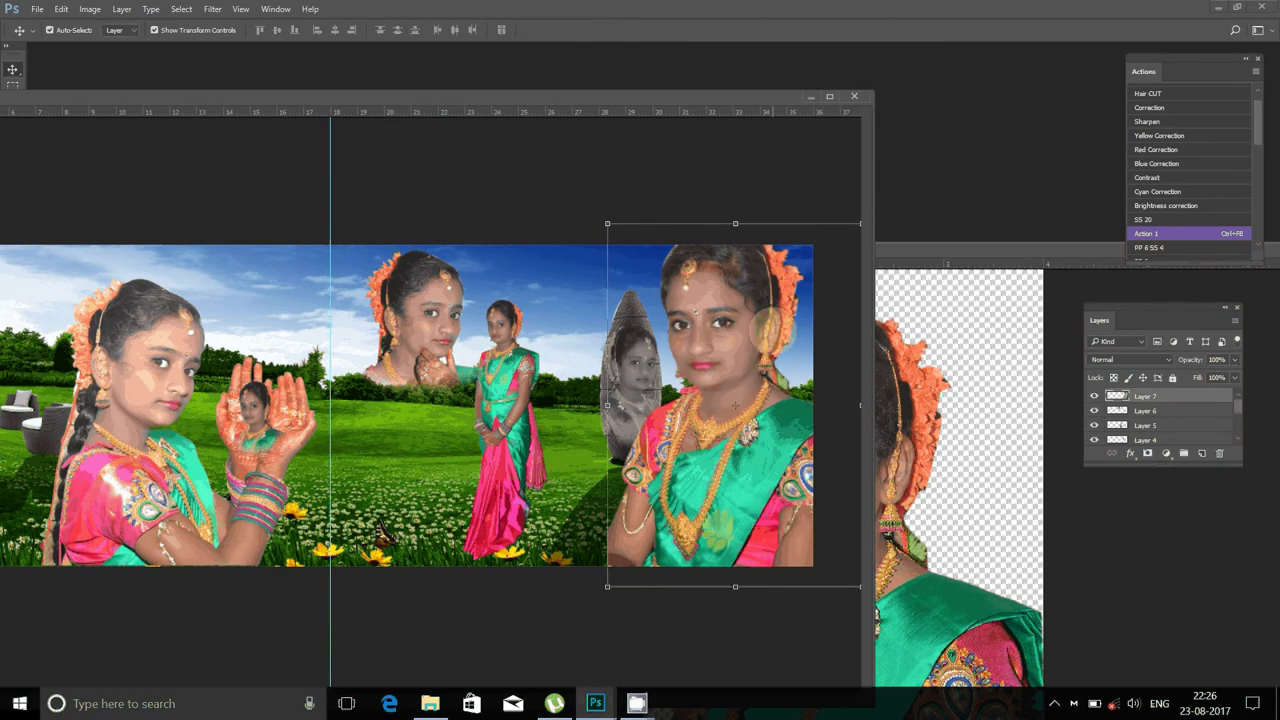
pyautogui.moveTo(735, 296)
pyautogui.mouseDown()
pyautogui.moveTo(767, 306)
pyautogui.moveTo(748, 308)
pyautogui.mouseUp()
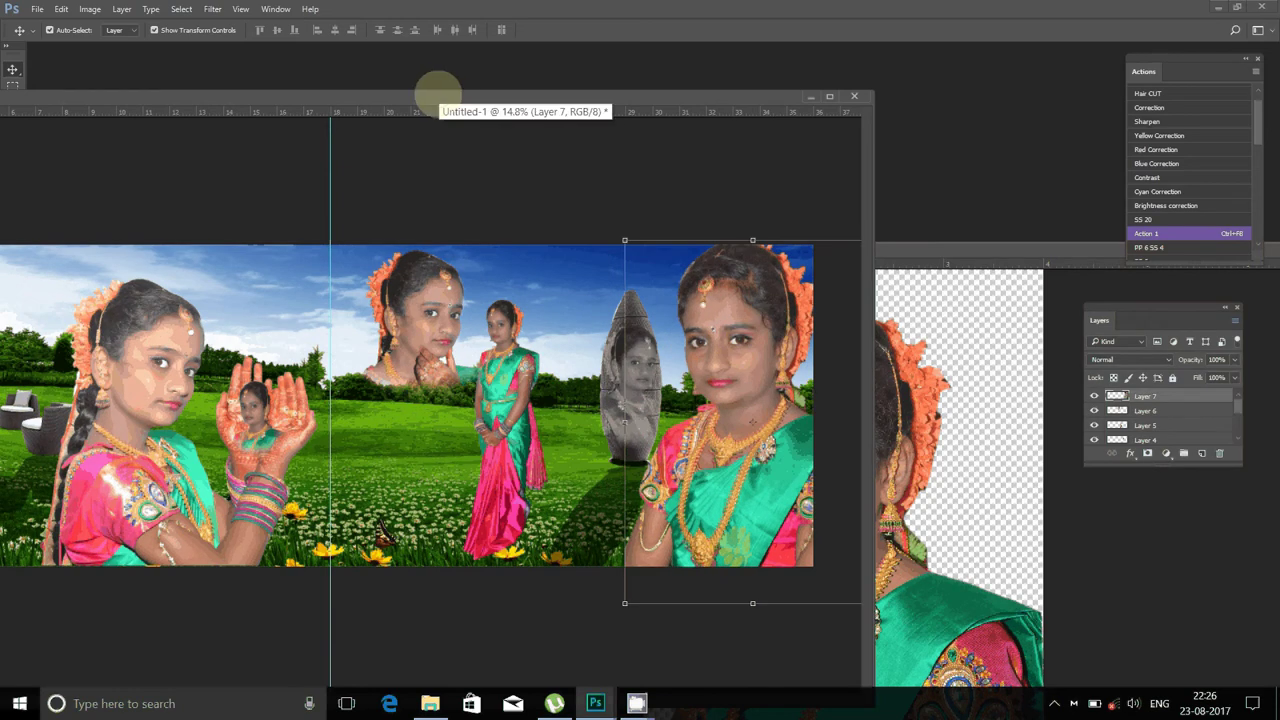
# - Rearrange the album page and DSC_0040 document windows
pyautogui.moveTo(438, 94); pyautogui.dragTo(542, 97)
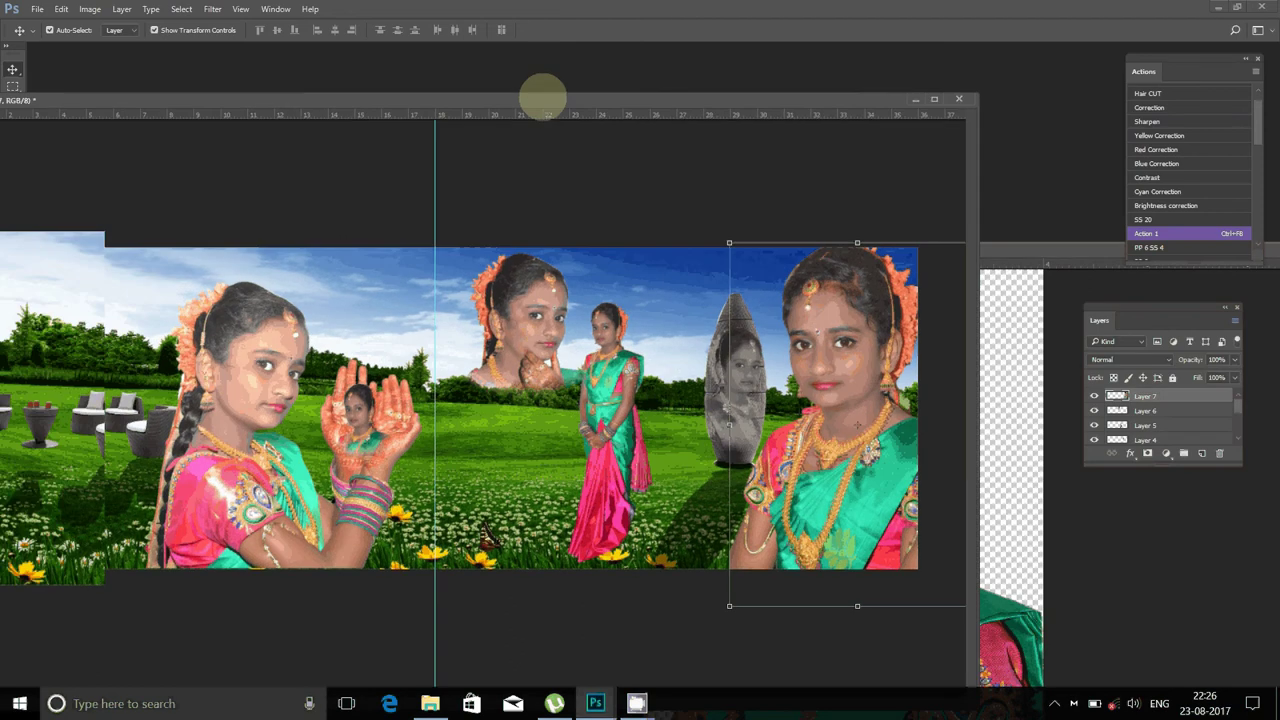
pyautogui.moveTo(1100, 255)
pyautogui.mouseDown()
pyautogui.moveTo(823, 277)
pyautogui.moveTo(922, 340)
pyautogui.mouseUp()
pyautogui.click(922, 337)
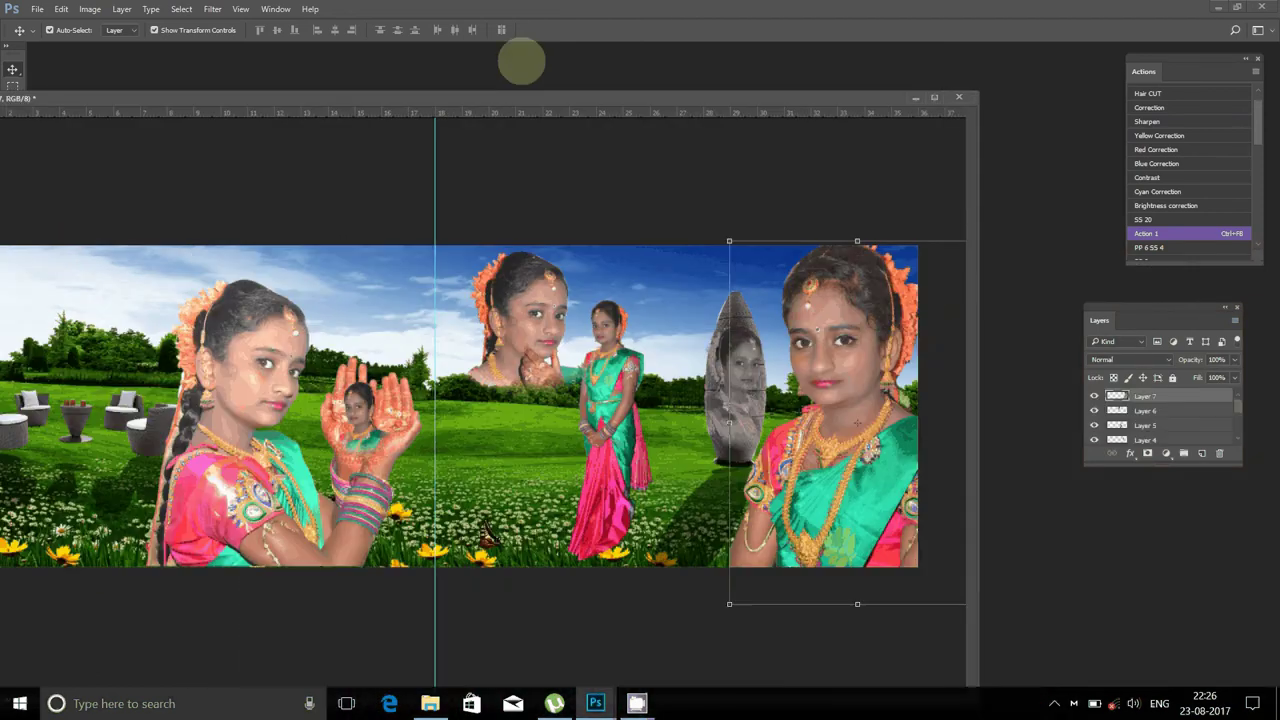
pyautogui.moveTo(521, 62)
pyautogui.mouseDown()
pyautogui.moveTo(633, 130)
pyautogui.moveTo(670, 66)
pyautogui.mouseUp()
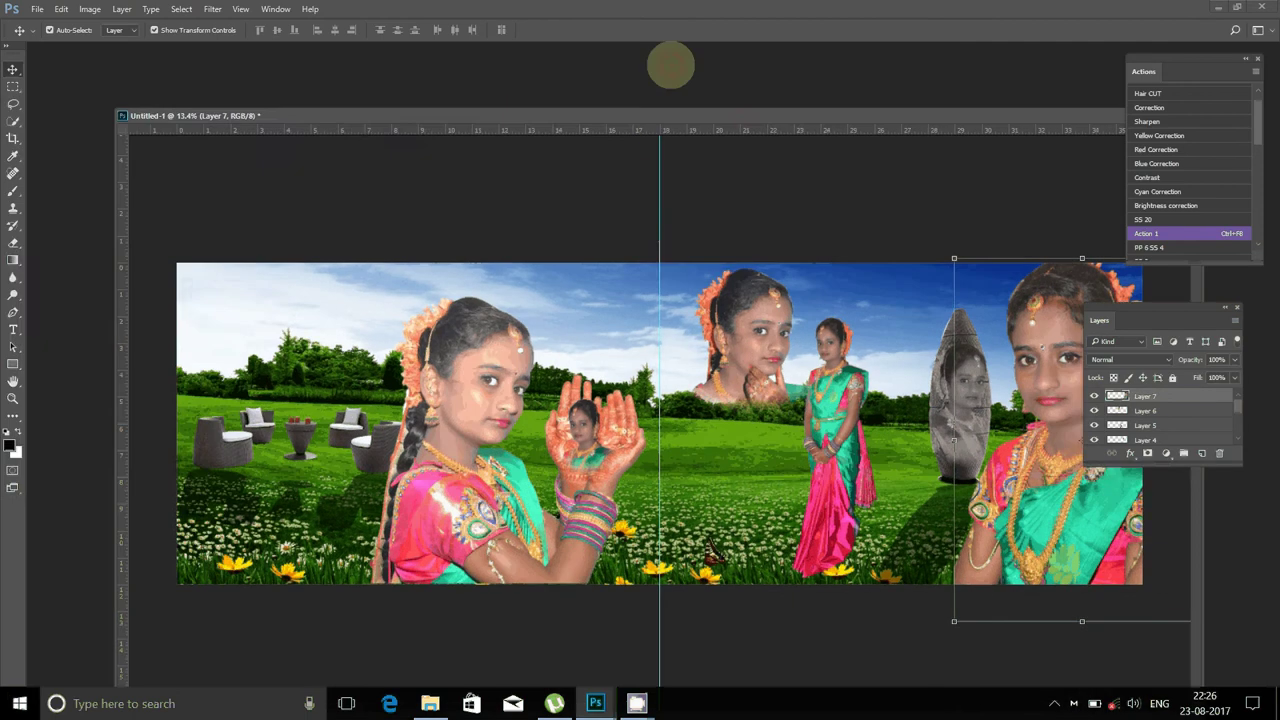
# - Open DSC_0018 and drop the girl's cutout into the album page
pyautogui.hotkey('ctrl', 'o')
pyautogui.press('Right')
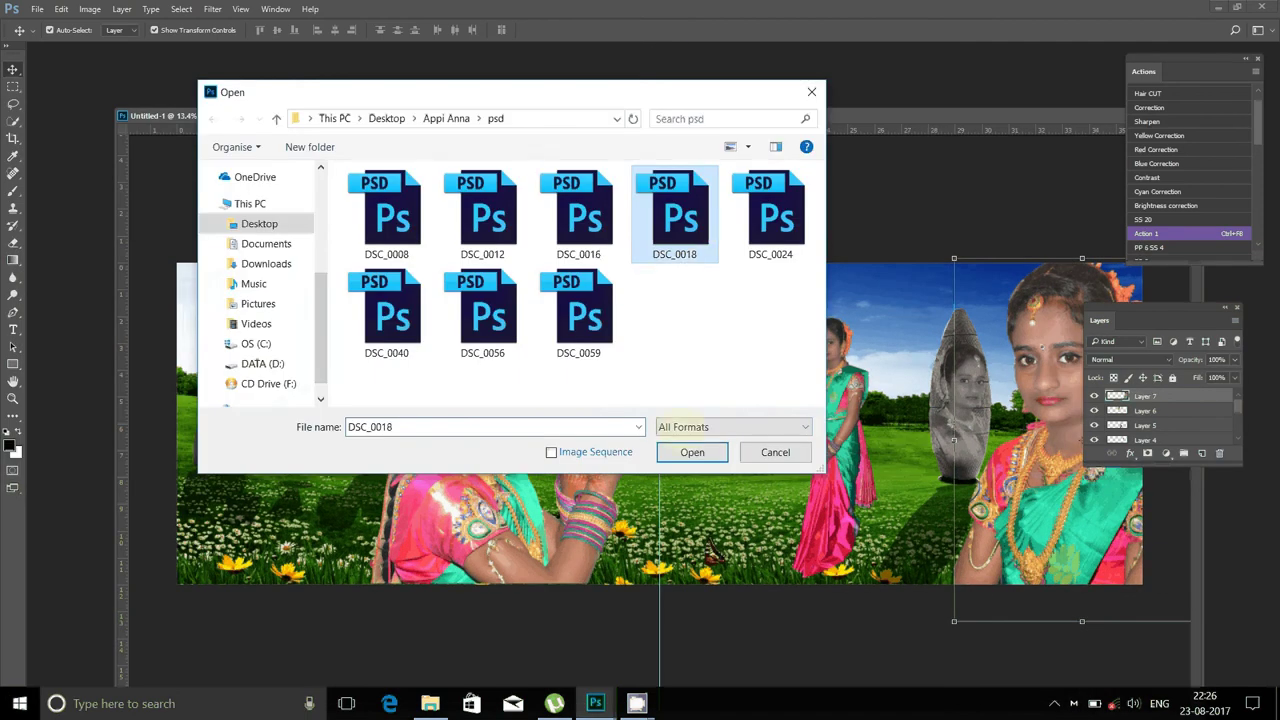
pyautogui.press('Return')
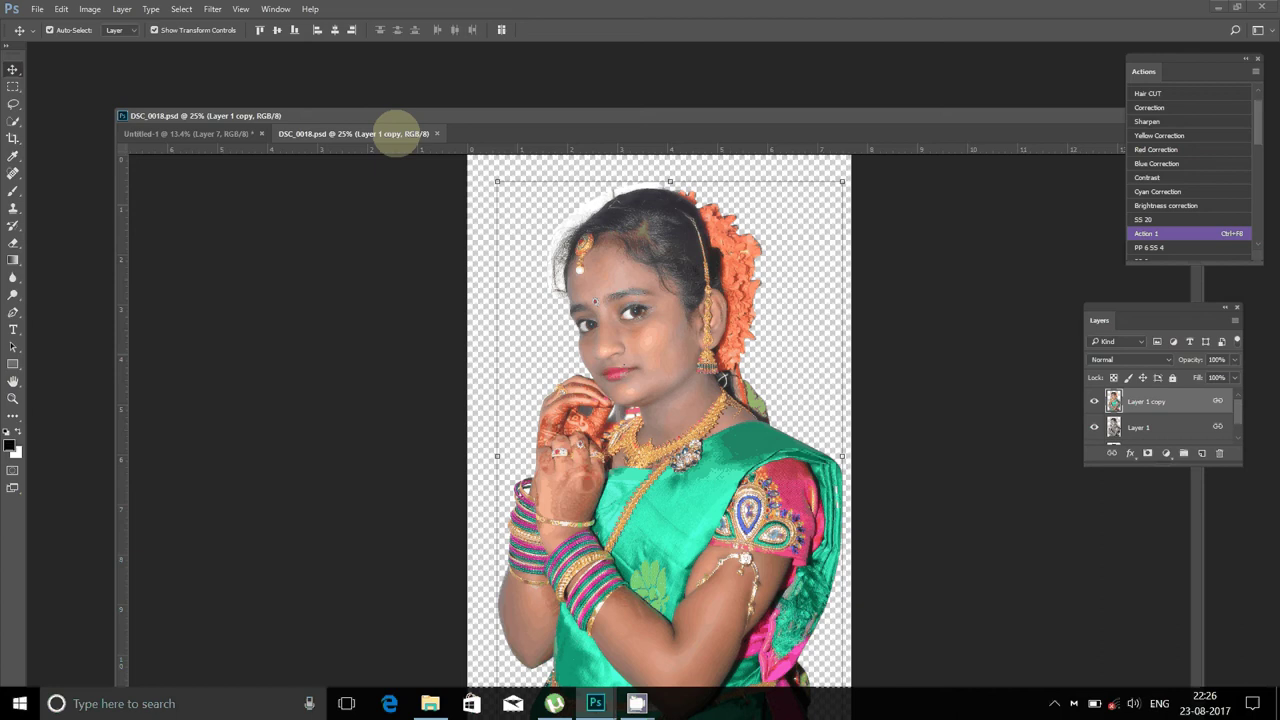
pyautogui.moveTo(395, 133); pyautogui.dragTo(700, 290)
pyautogui.moveTo(1000, 500); pyautogui.dragTo(312, 428)
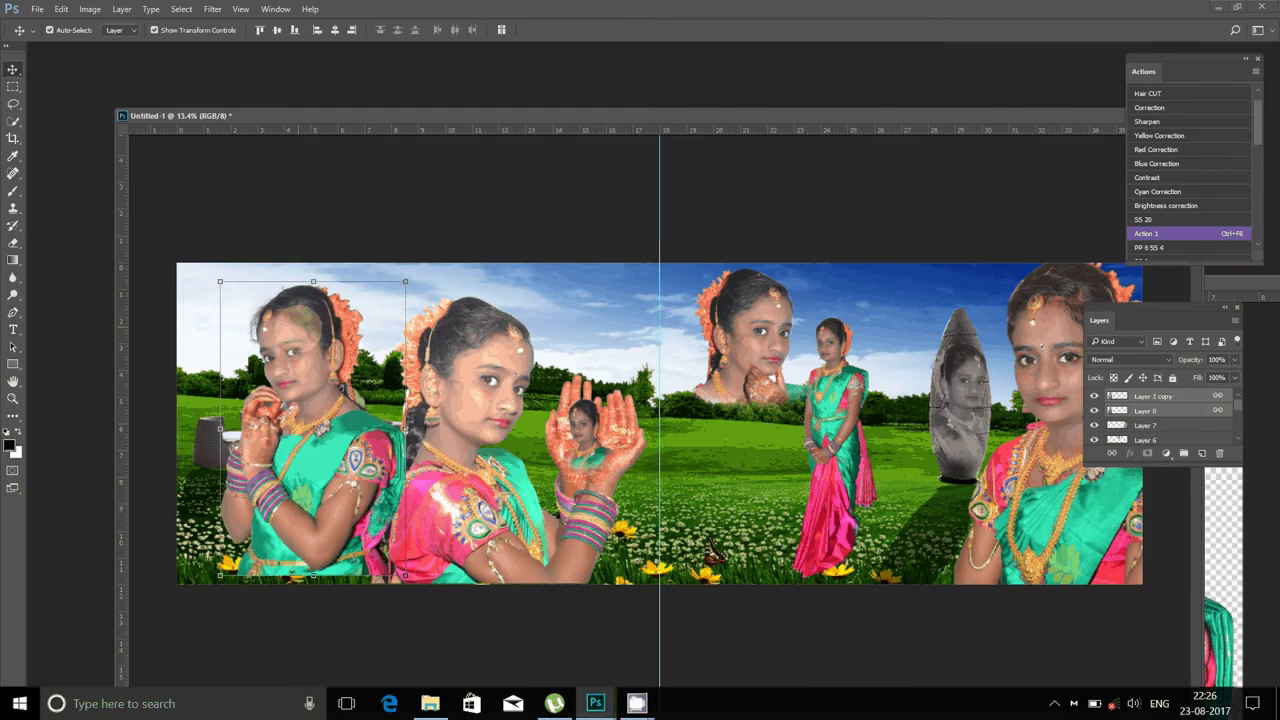
# - Move the DSC_0018 cutout to the left edge, scale it up, and nudge it down
pyautogui.moveTo(312, 302); pyautogui.dragTo(285, 312)
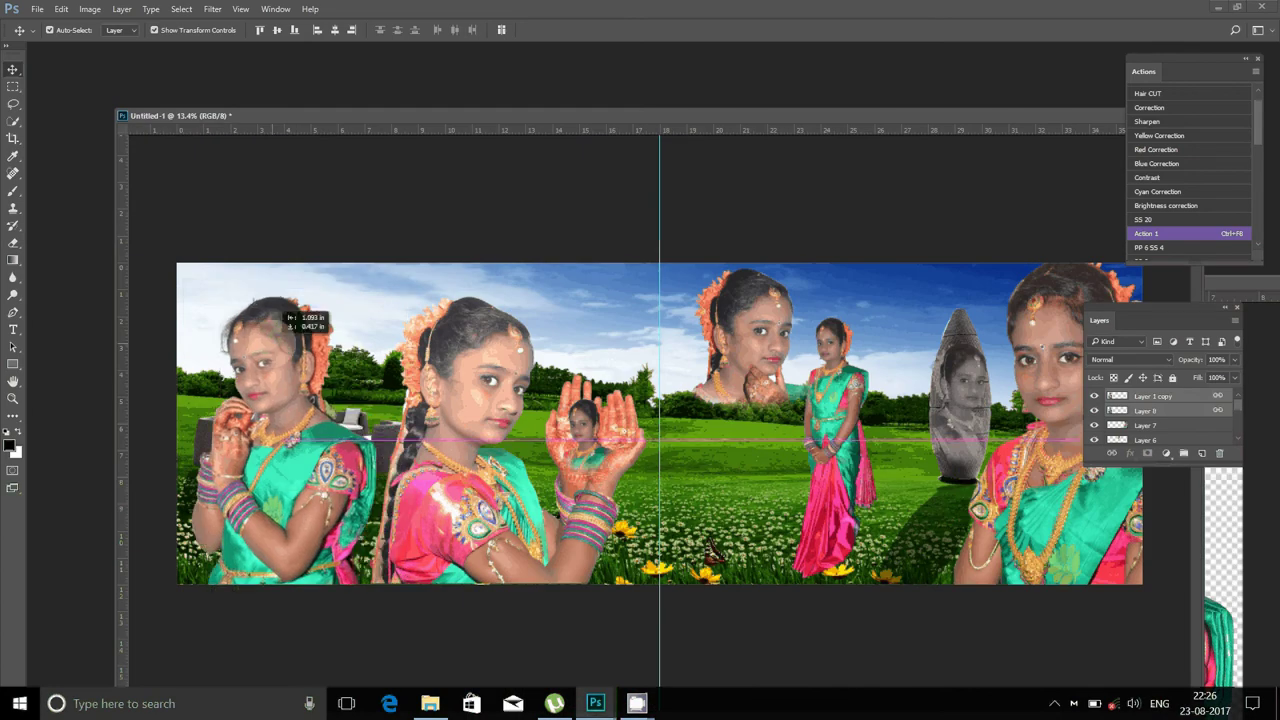
pyautogui.moveTo(368, 302); pyautogui.dragTo(402, 249)
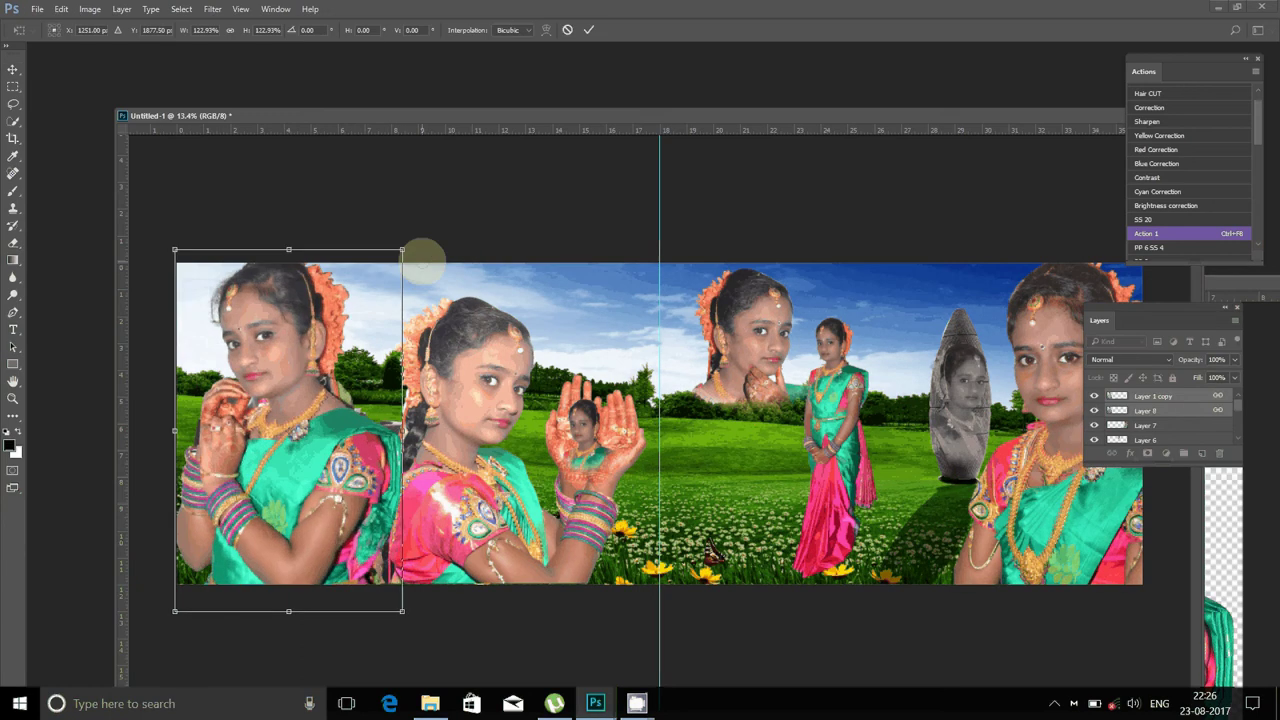
pyautogui.press('Return')
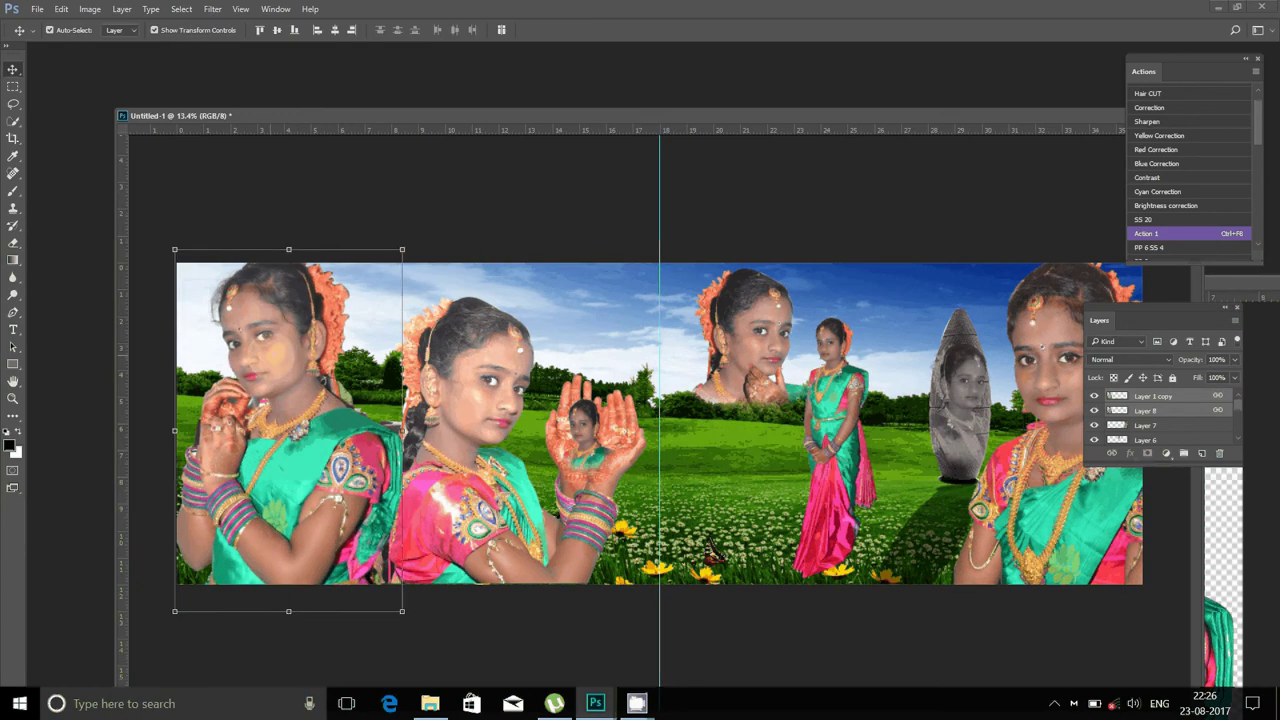
pyautogui.moveTo(283, 327); pyautogui.dragTo(283, 339)
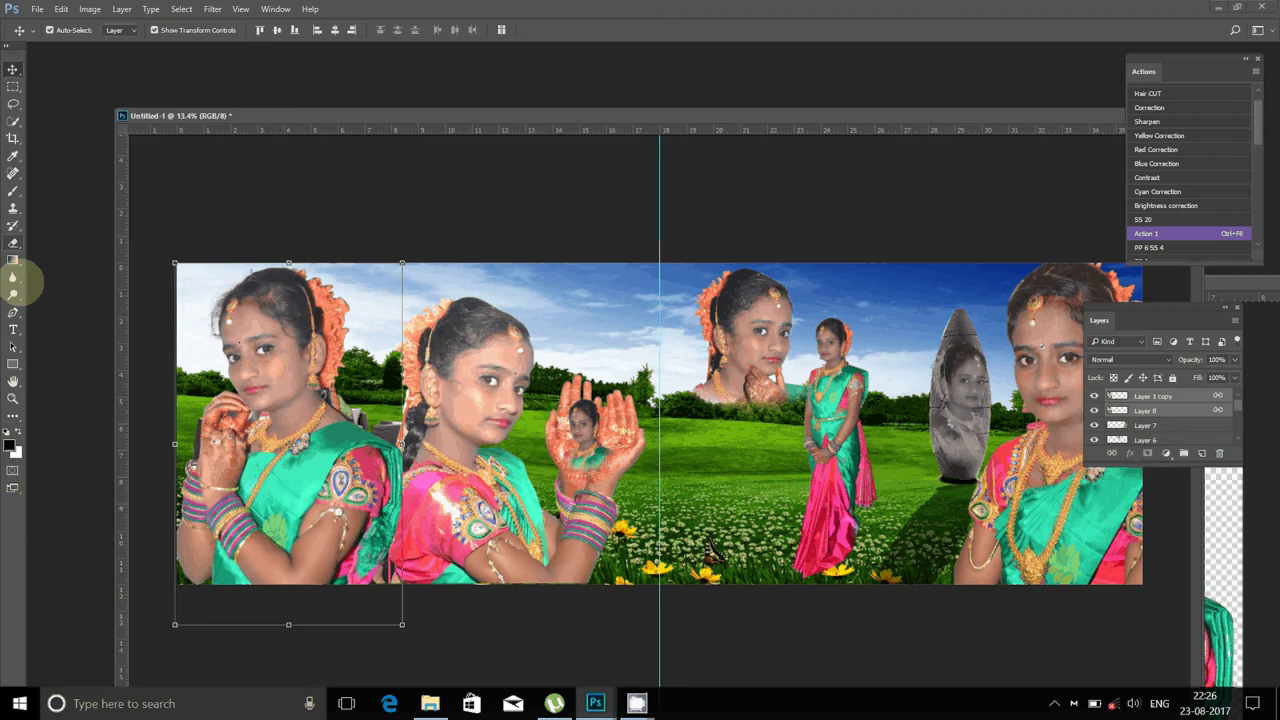
pyautogui.press('e')
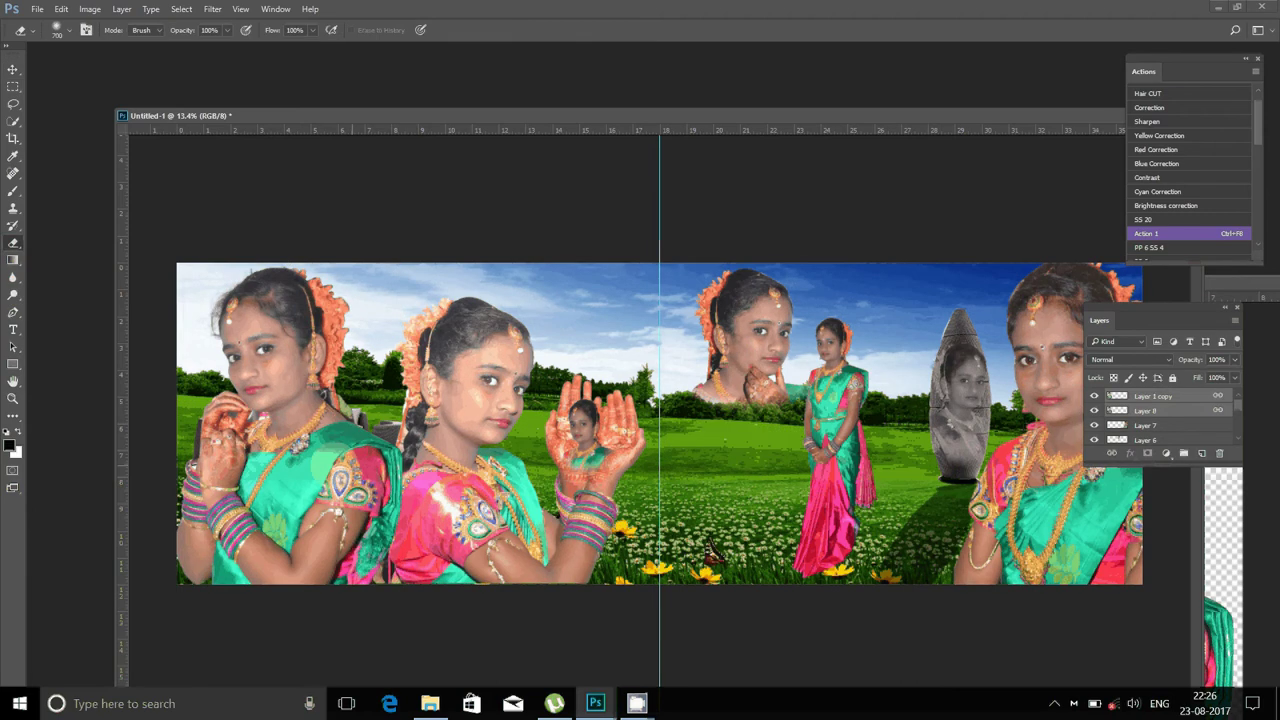
# - Raise the middle girl (Layer 2) and the small hand portrait (Layer 3)
pyautogui.press('v')
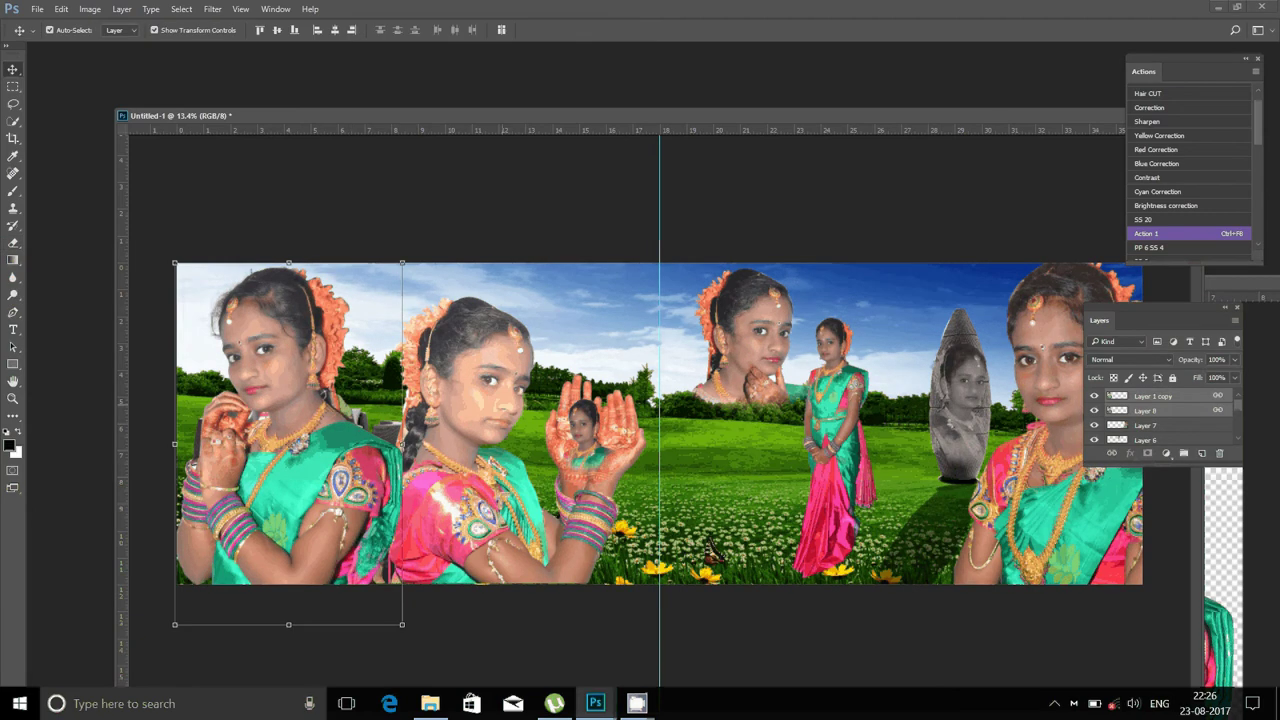
pyautogui.moveTo(500, 360)
pyautogui.mouseDown()
pyautogui.moveTo(528, 340)
pyautogui.moveTo(507, 329)
pyautogui.mouseUp()
pyautogui.click(707, 548)
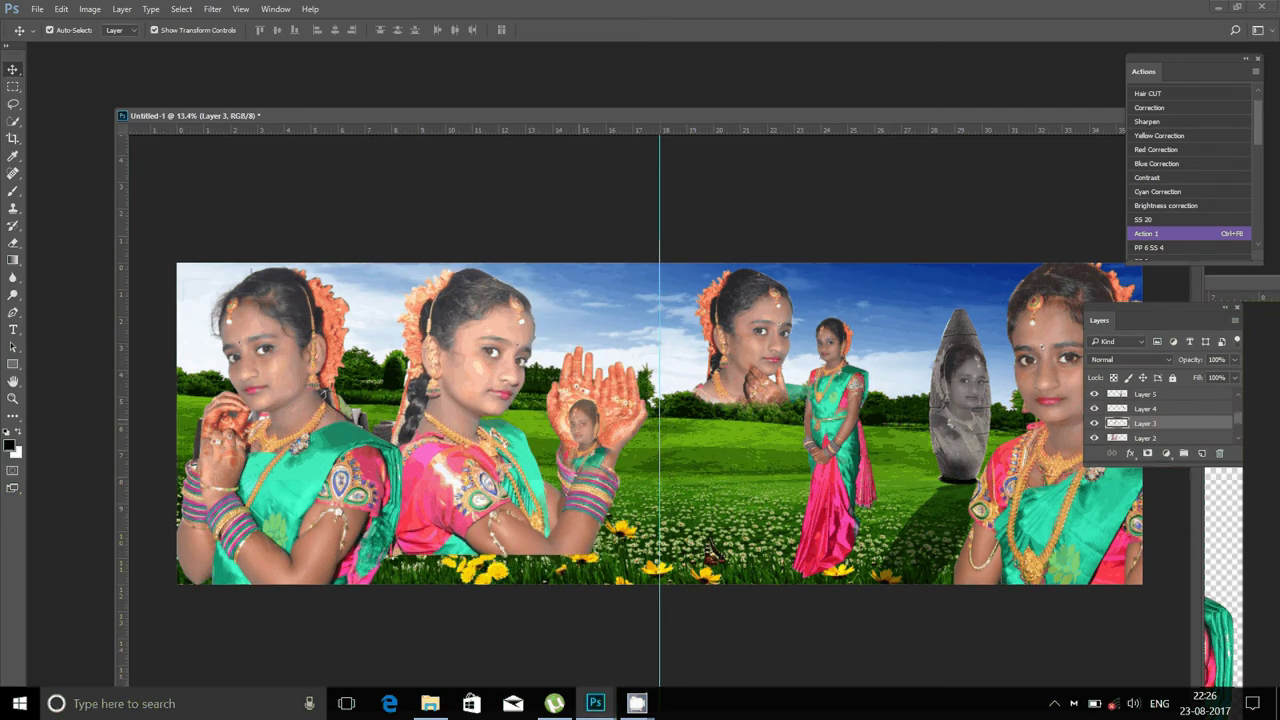
pyautogui.moveTo(585, 390); pyautogui.dragTo(585, 365)
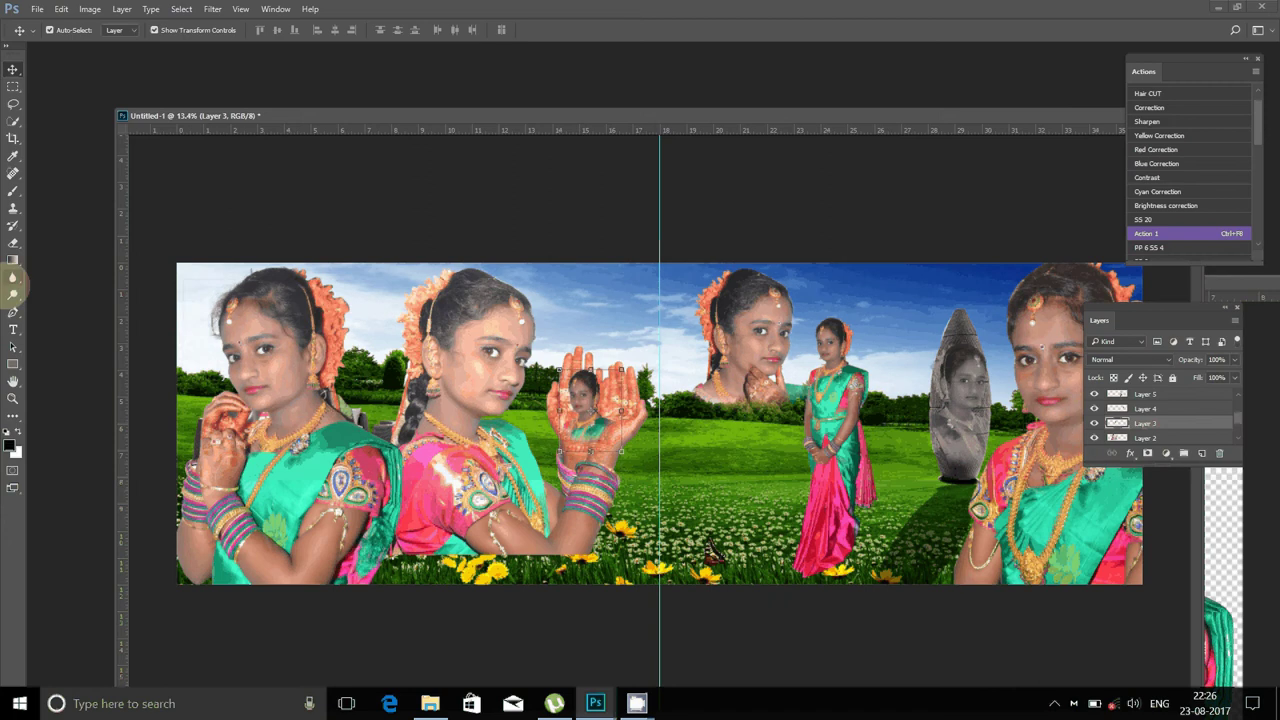
# - Erase the middle girl's bottom edge so the flowers show in front
pyautogui.click(12, 242)
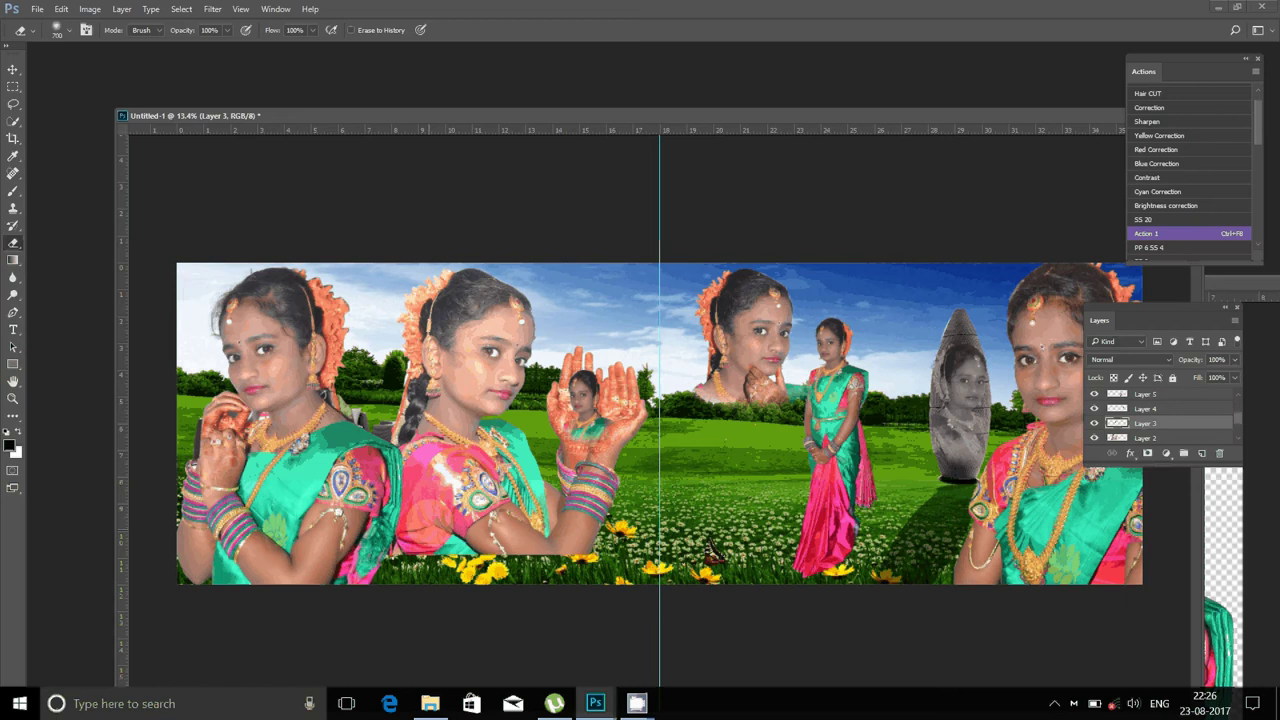
pyautogui.press('v')
pyautogui.click(420, 510)
pyautogui.press('e')
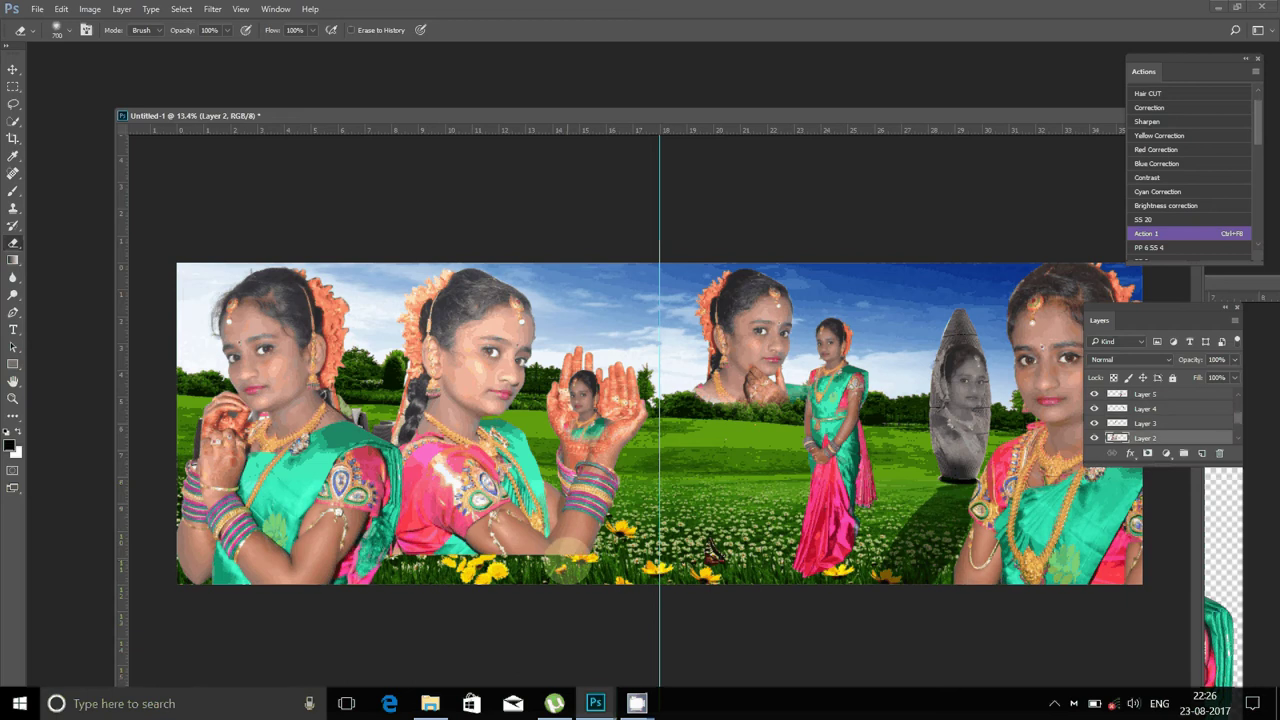
pyautogui.moveTo(569, 563)
pyautogui.mouseDown()
pyautogui.moveTo(410, 545)
pyautogui.moveTo(395, 505)
pyautogui.mouseUp()
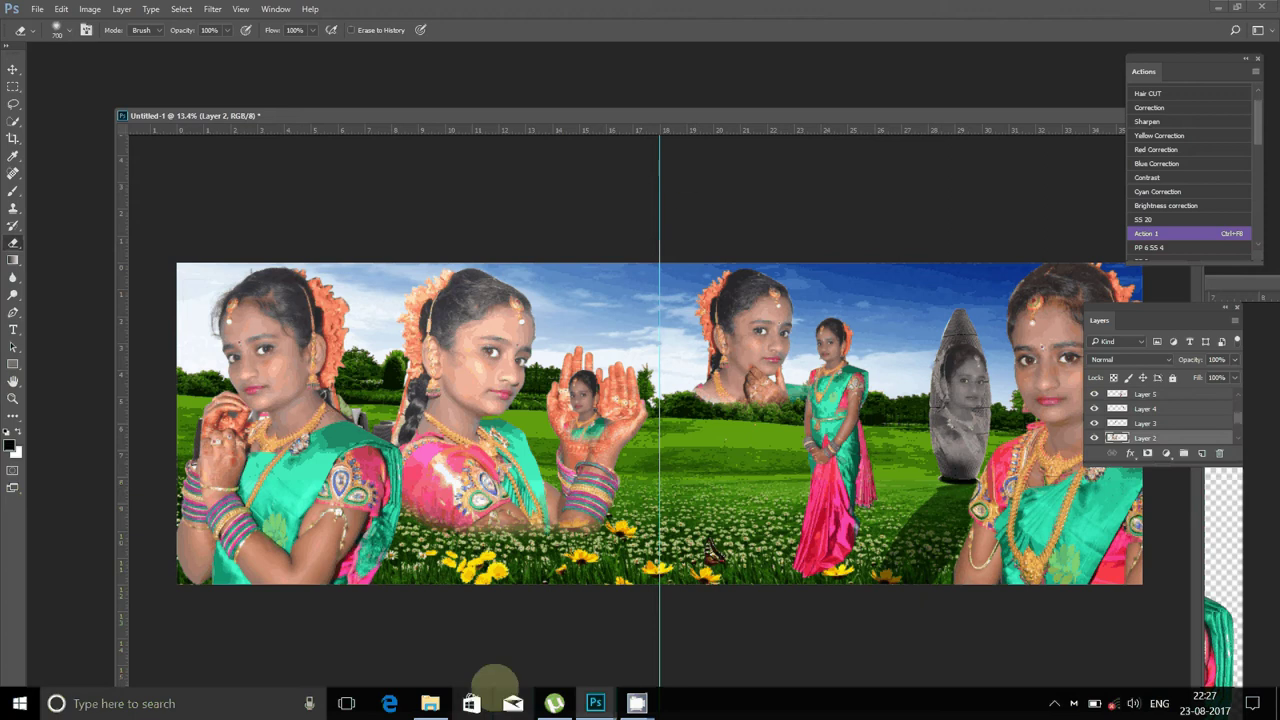
pyautogui.moveTo(595, 703)
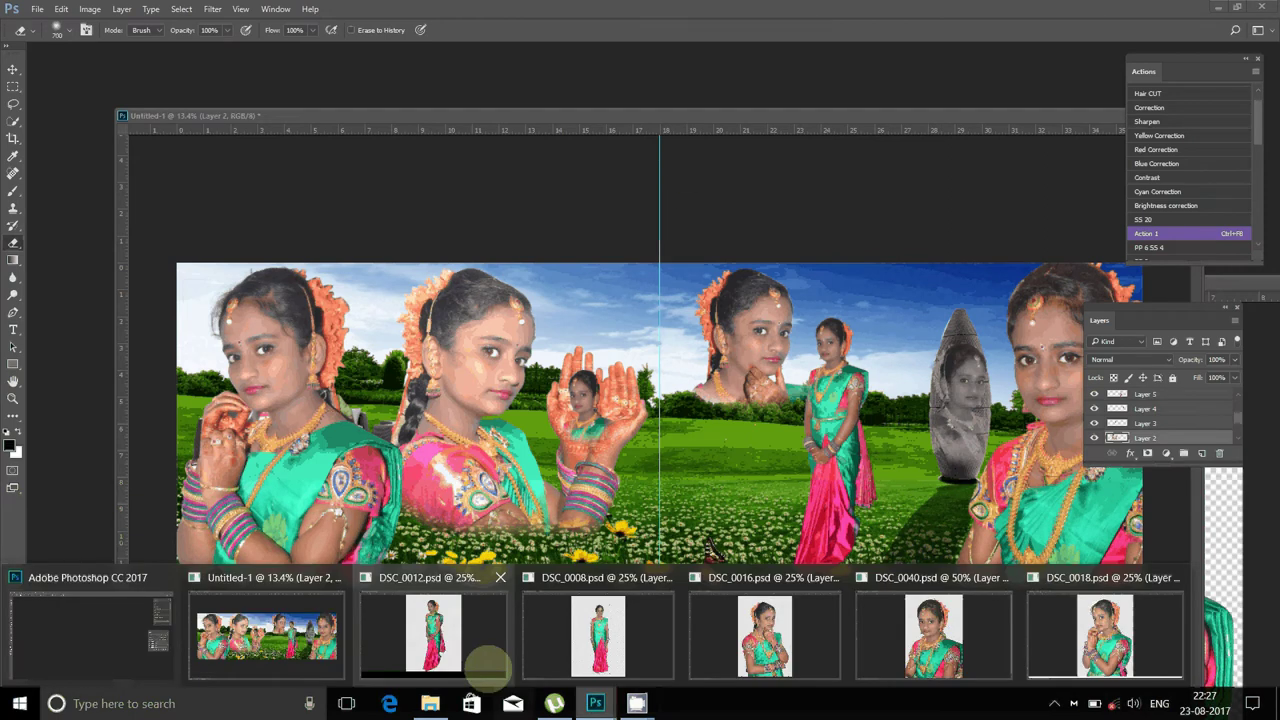
# - Bring the DSC_0008 standing girl into the page and readjust the middle girl and hand portrait
pyautogui.click(600, 640)
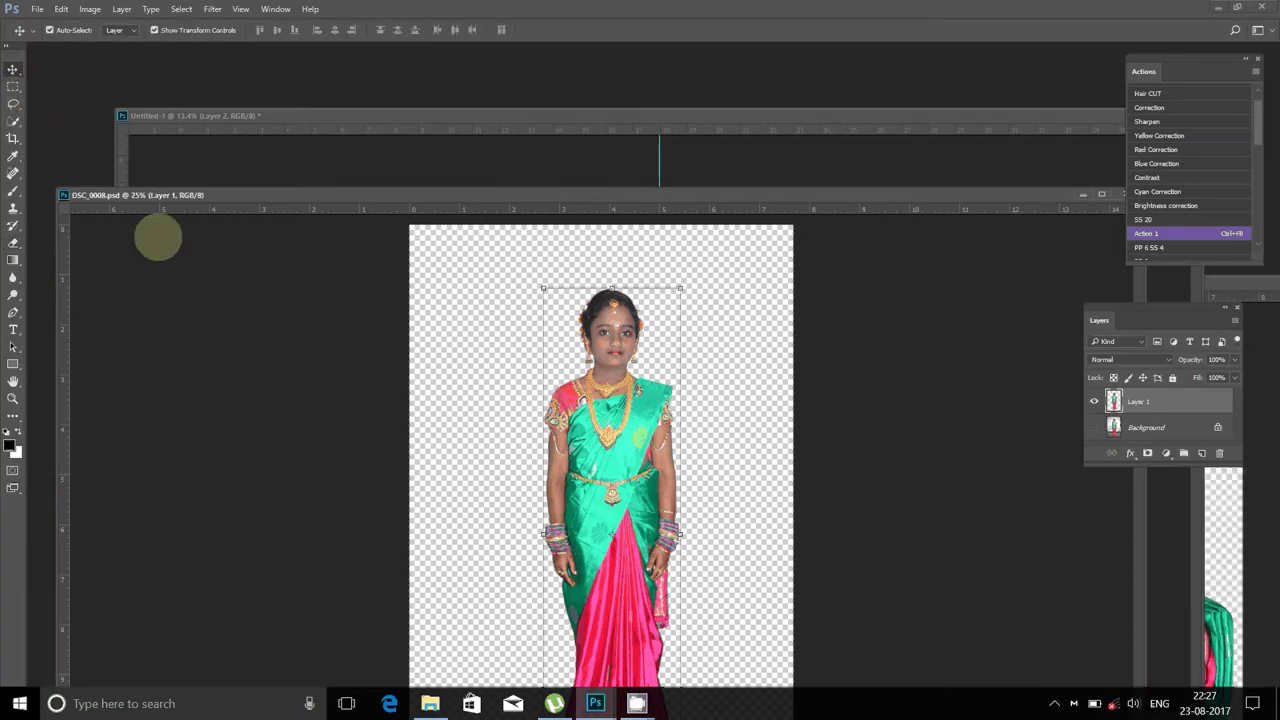
pyautogui.moveTo(608, 347)
pyautogui.mouseDown()
pyautogui.moveTo(517, 167)
pyautogui.moveTo(524, 229)
pyautogui.moveTo(464, 487)
pyautogui.mouseUp()
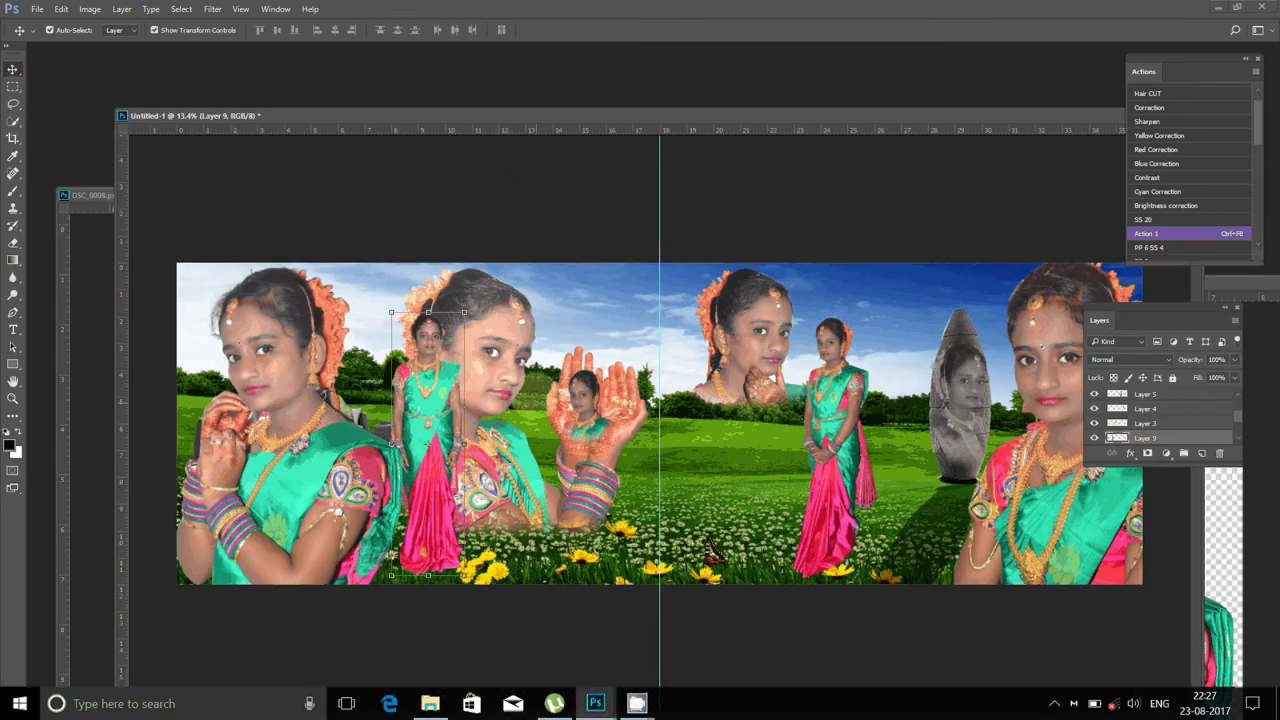
pyautogui.moveTo(533, 306)
pyautogui.mouseDown()
pyautogui.moveTo(544, 308)
pyautogui.moveTo(523, 310)
pyautogui.mouseUp()
pyautogui.moveTo(652, 258); pyautogui.dragTo(674, 282)
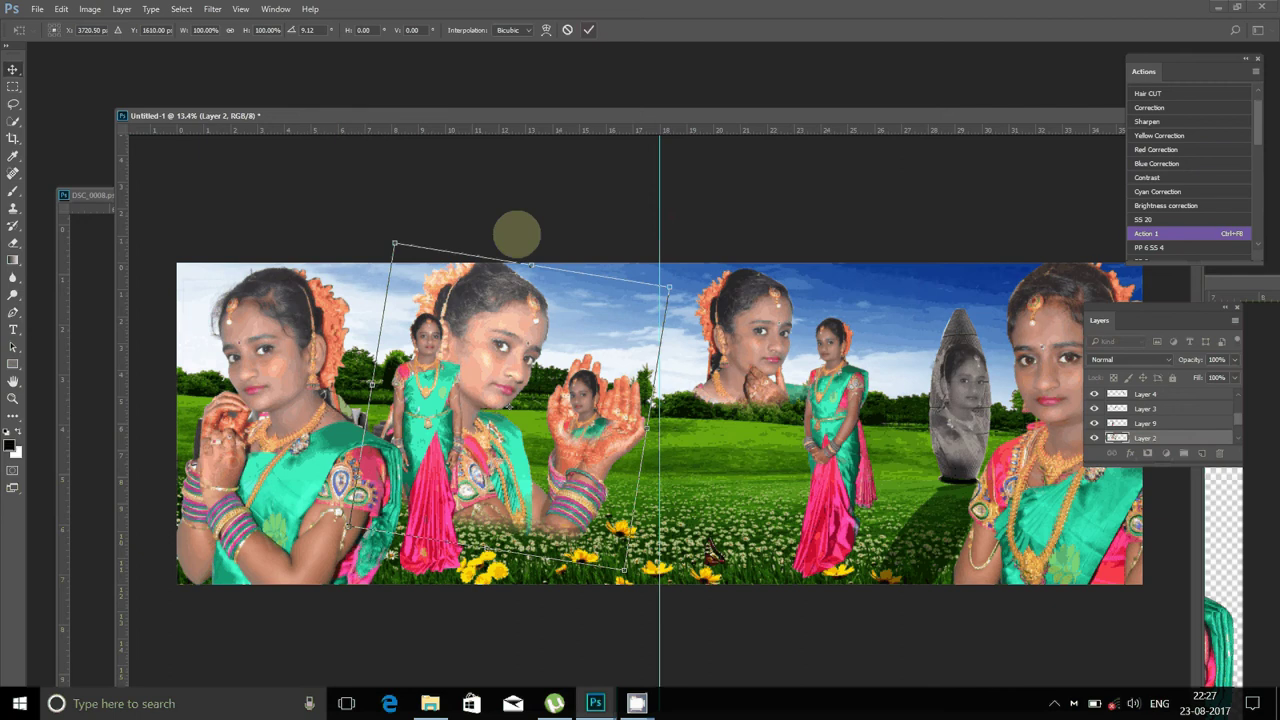
pyautogui.press('Escape')
pyautogui.moveTo(495, 289)
pyautogui.mouseDown()
pyautogui.moveTo(508, 306)
pyautogui.moveTo(484, 291)
pyautogui.mouseUp()
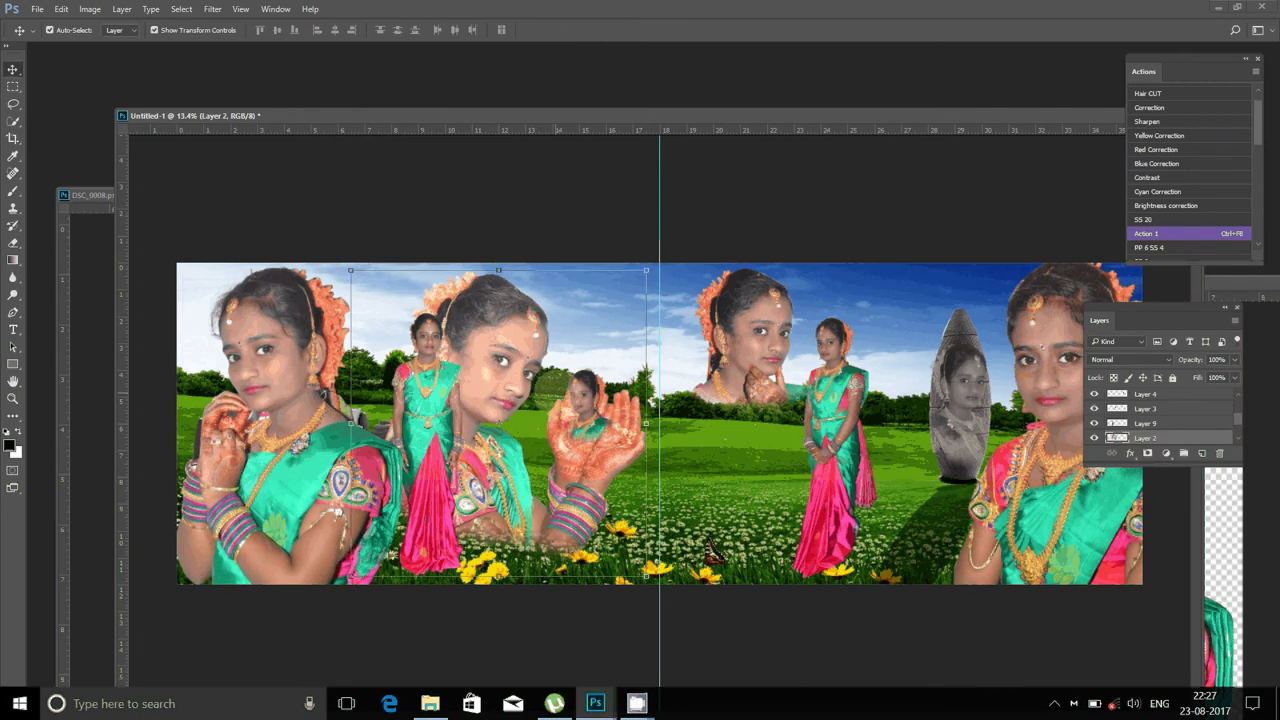
pyautogui.moveTo(601, 365); pyautogui.dragTo(601, 385)
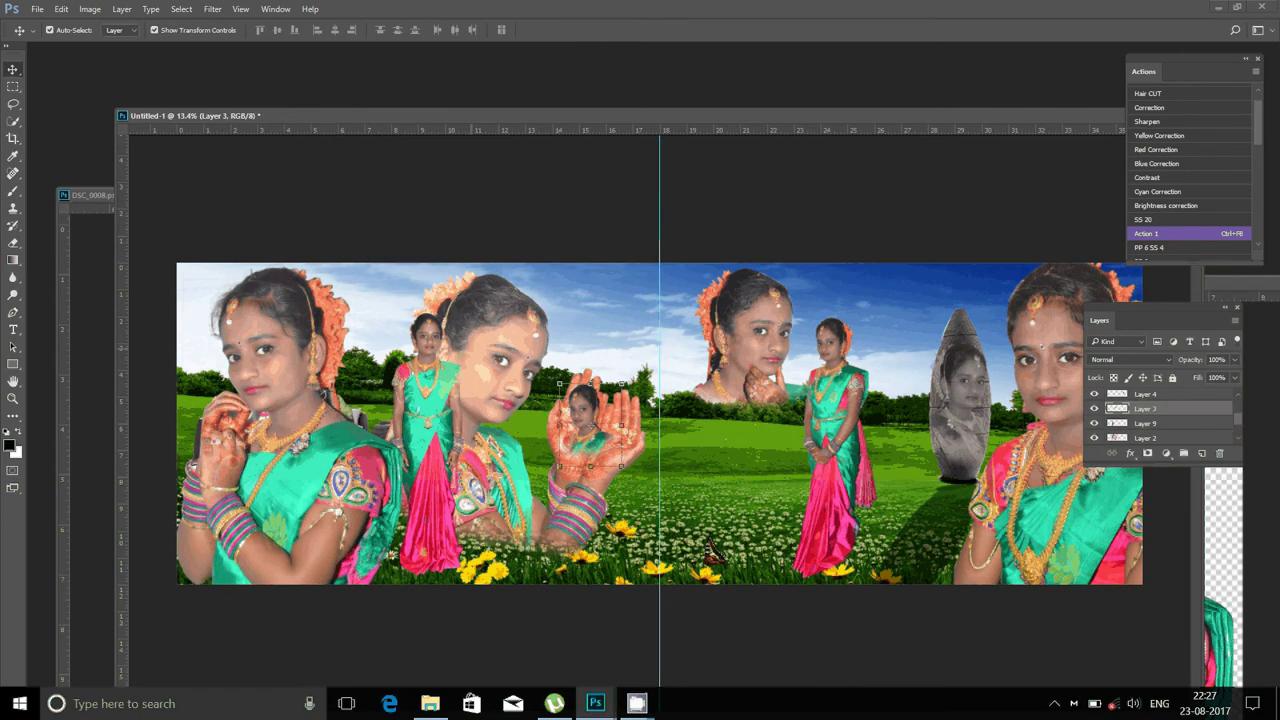
# - Shift the standing girl slightly left and bring her above all other layers
pyautogui.moveTo(447, 368); pyautogui.dragTo(436, 368)
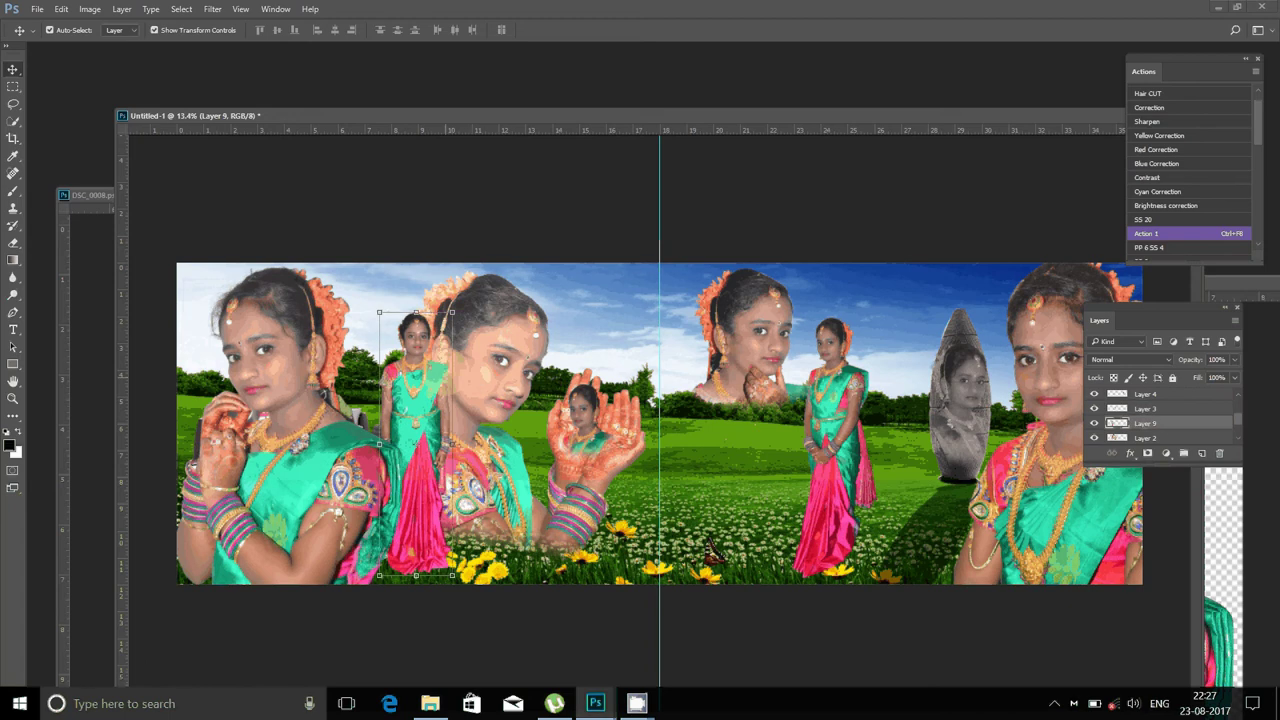
pyautogui.press('ctrl')
pyautogui.hotkey('ctrl', 'shift', ']')
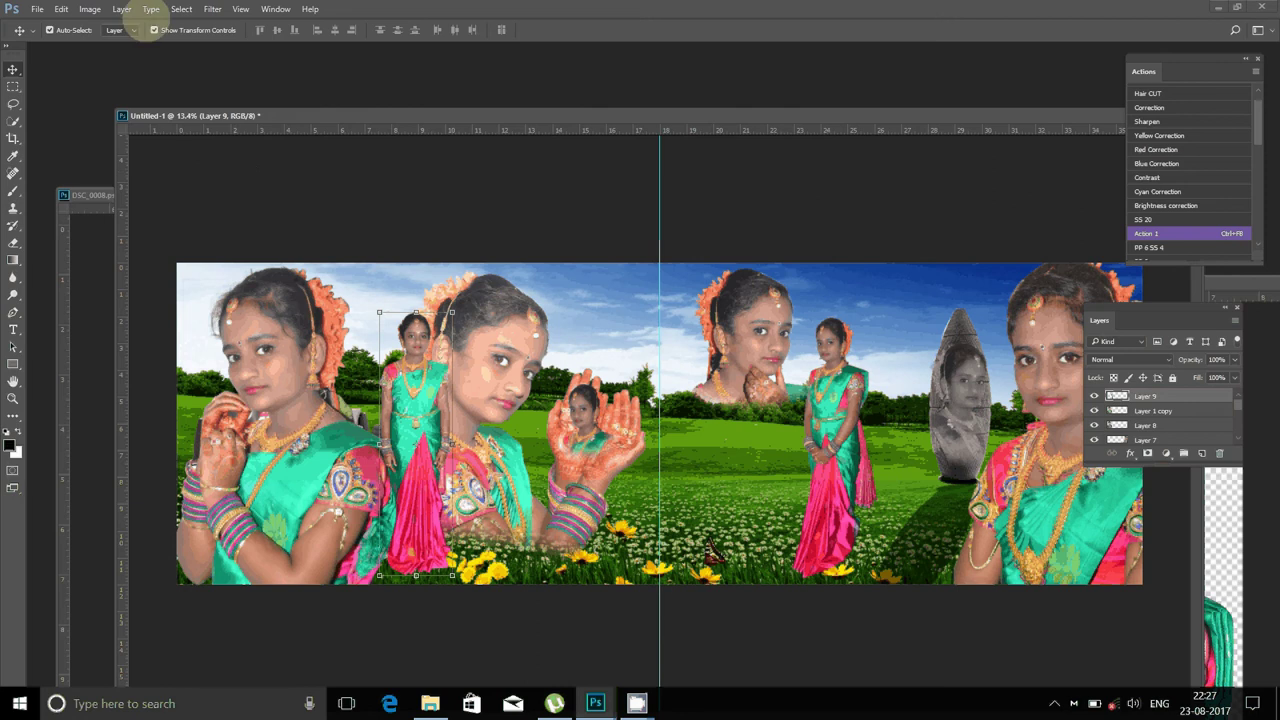
# - Flatten the image into one Background layer and bring up Save As
pyautogui.click(122, 10)
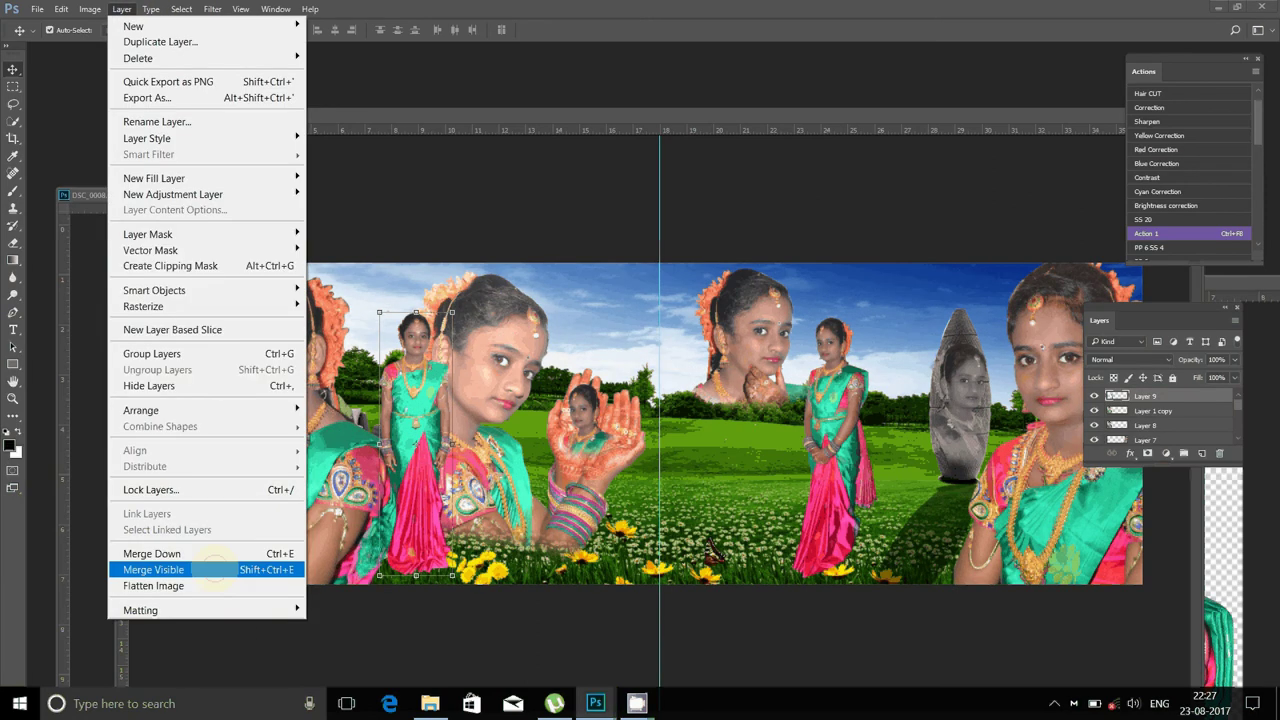
pyautogui.click(213, 570)
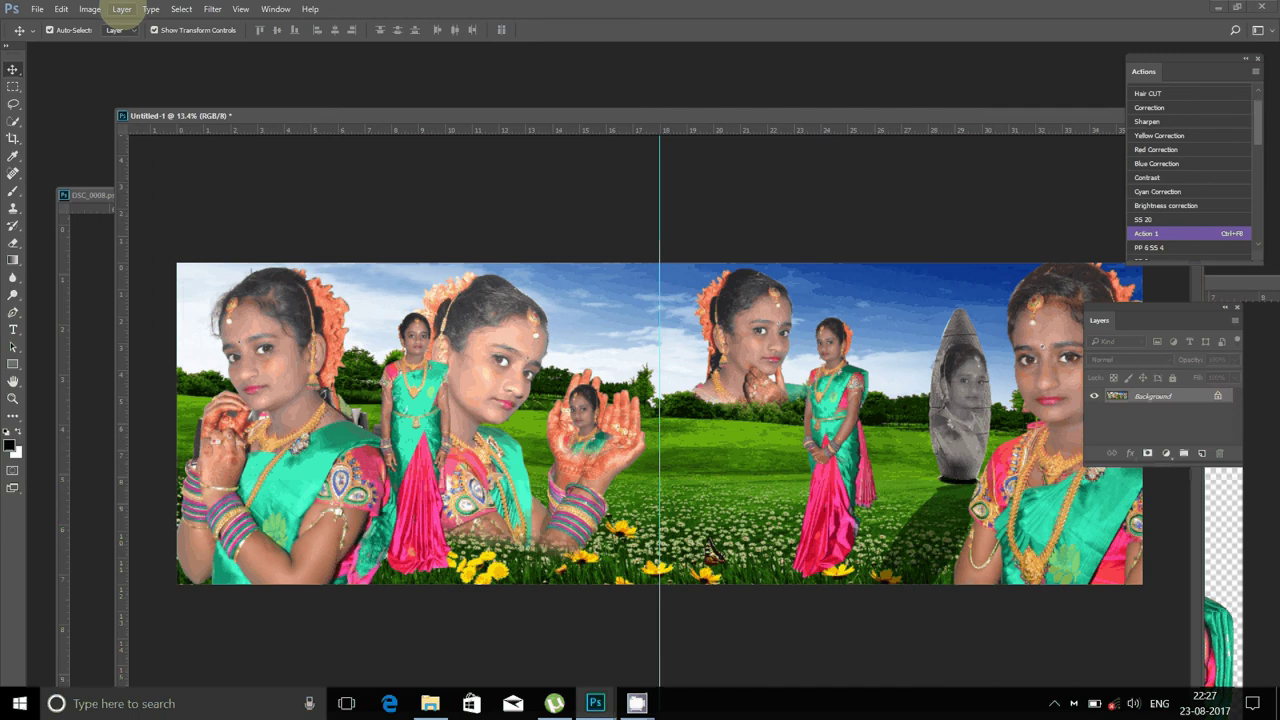
pyautogui.click(36, 9)
pyautogui.click(66, 193)
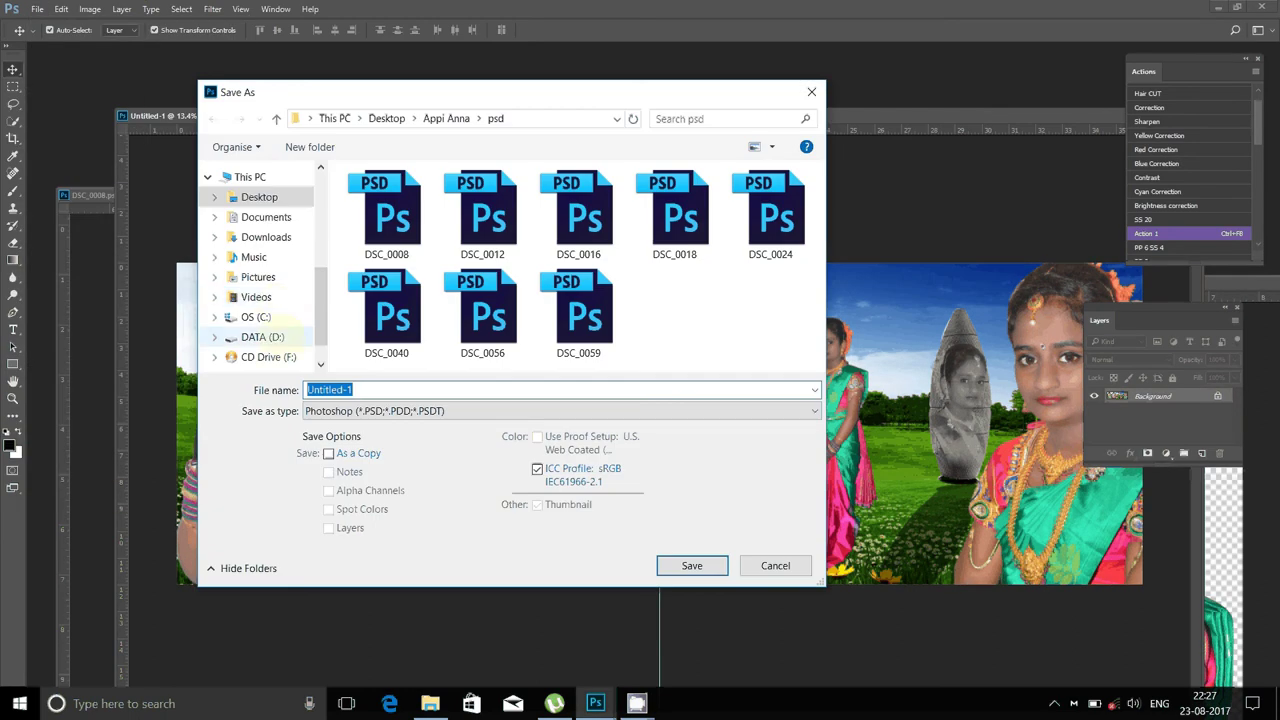
# - Save the page as JPEG '011' in DATA (D:) > A2, accepting the JPEG options
pyautogui.click(262, 336)
pyautogui.click(370, 260)
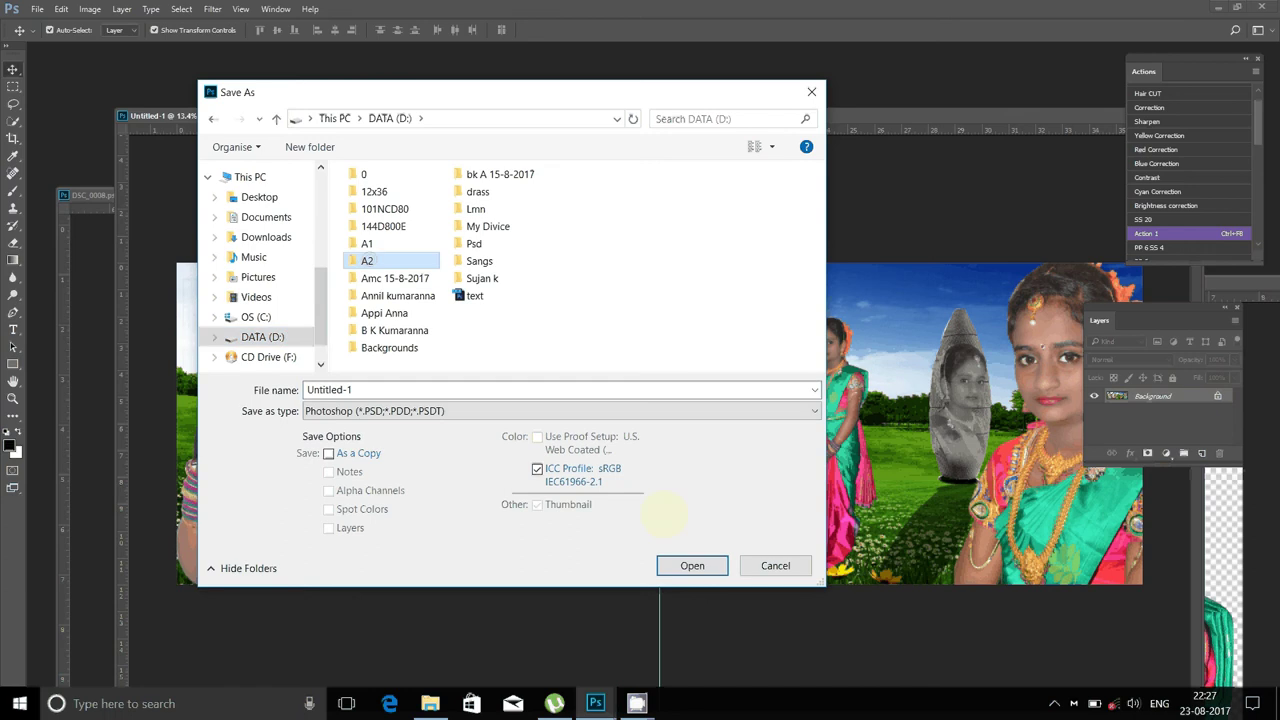
pyautogui.click(690, 565)
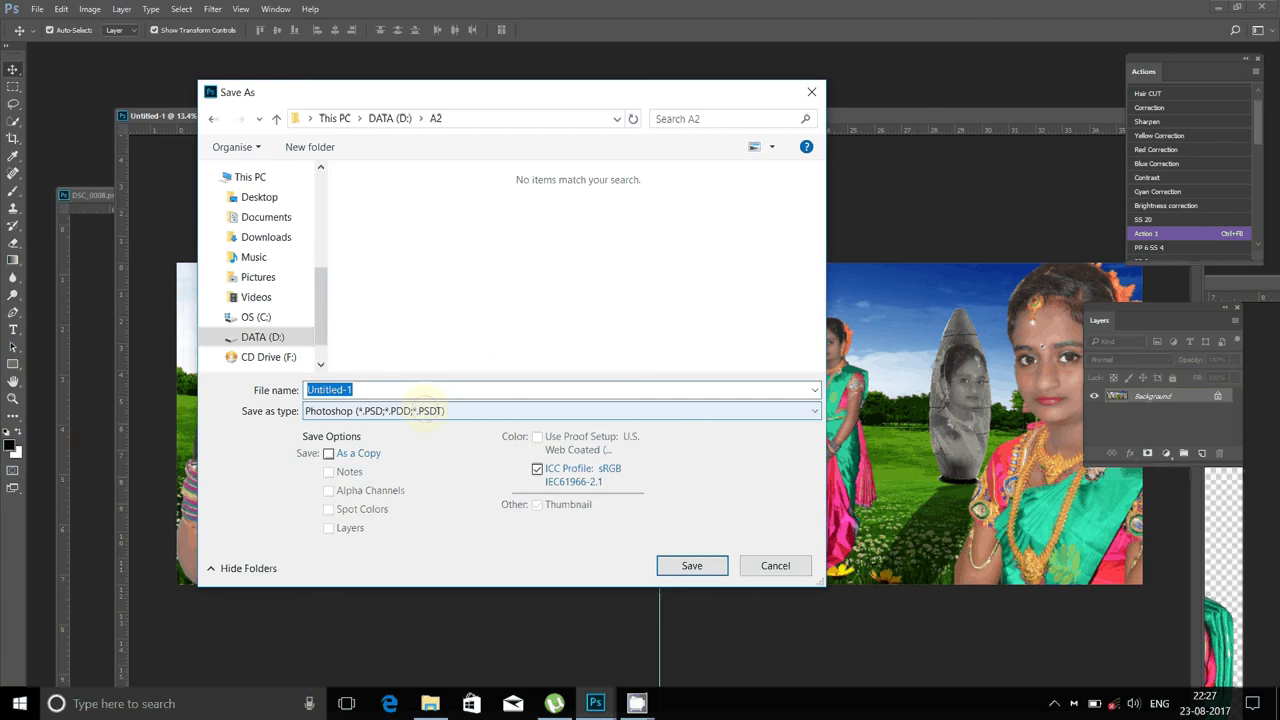
pyautogui.click(425, 410)
pyautogui.click(372, 534)
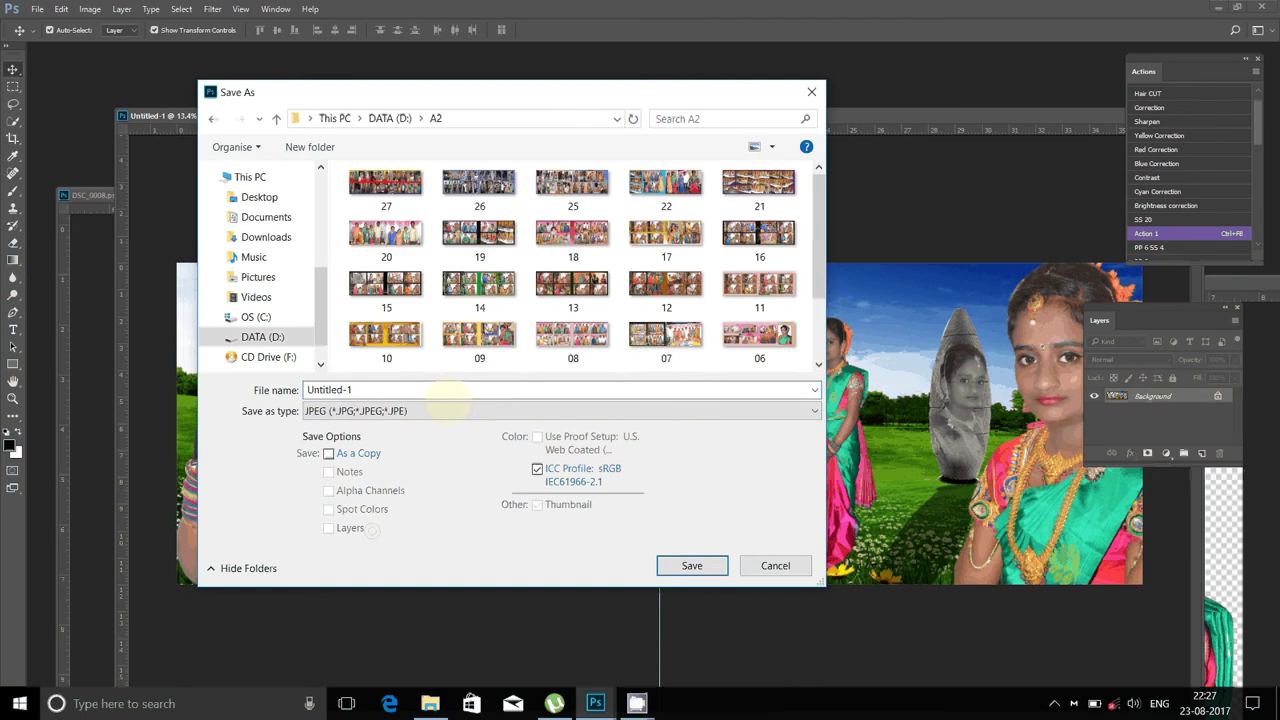
pyautogui.click(380, 389)
pyautogui.write('0')
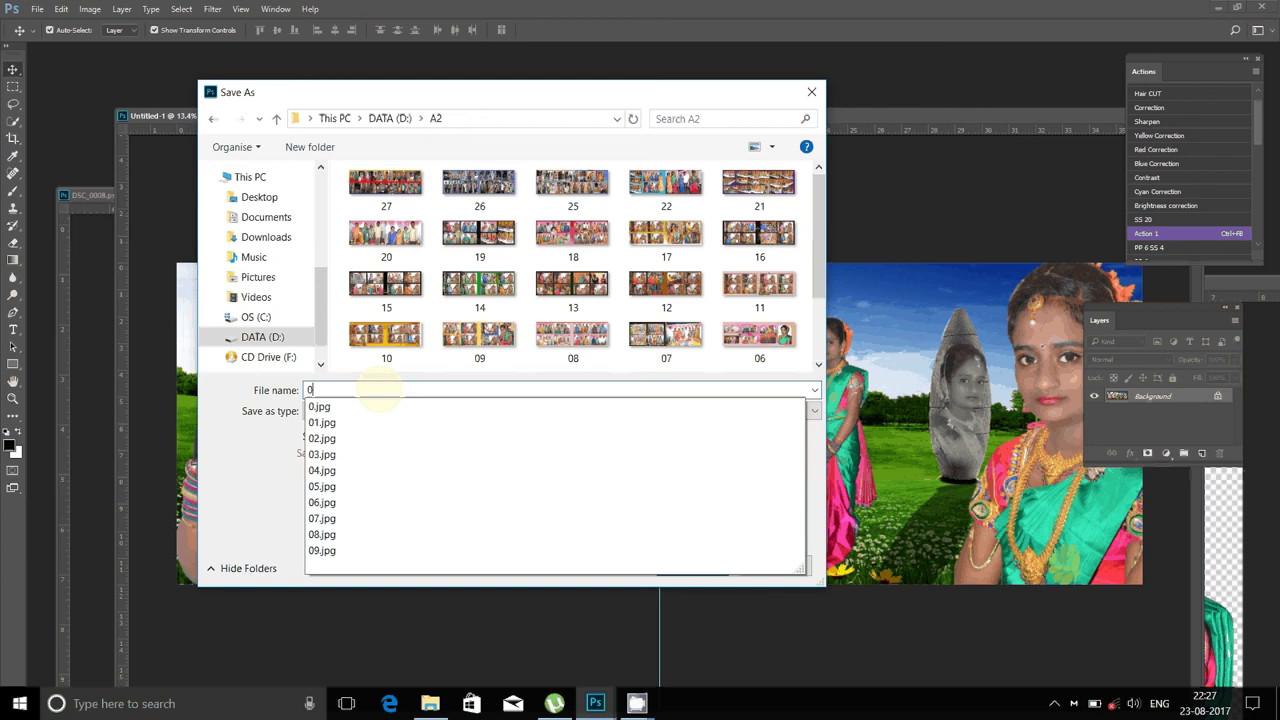
pyautogui.write('11')
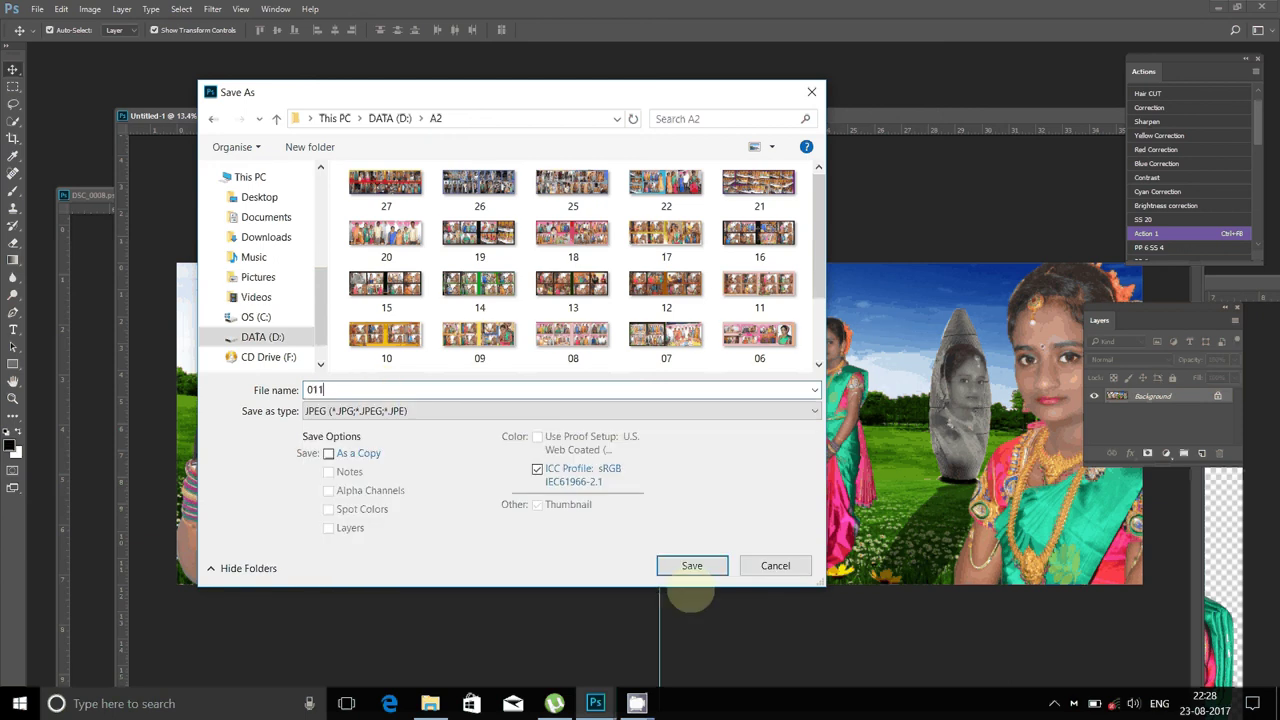
pyautogui.click(695, 565)
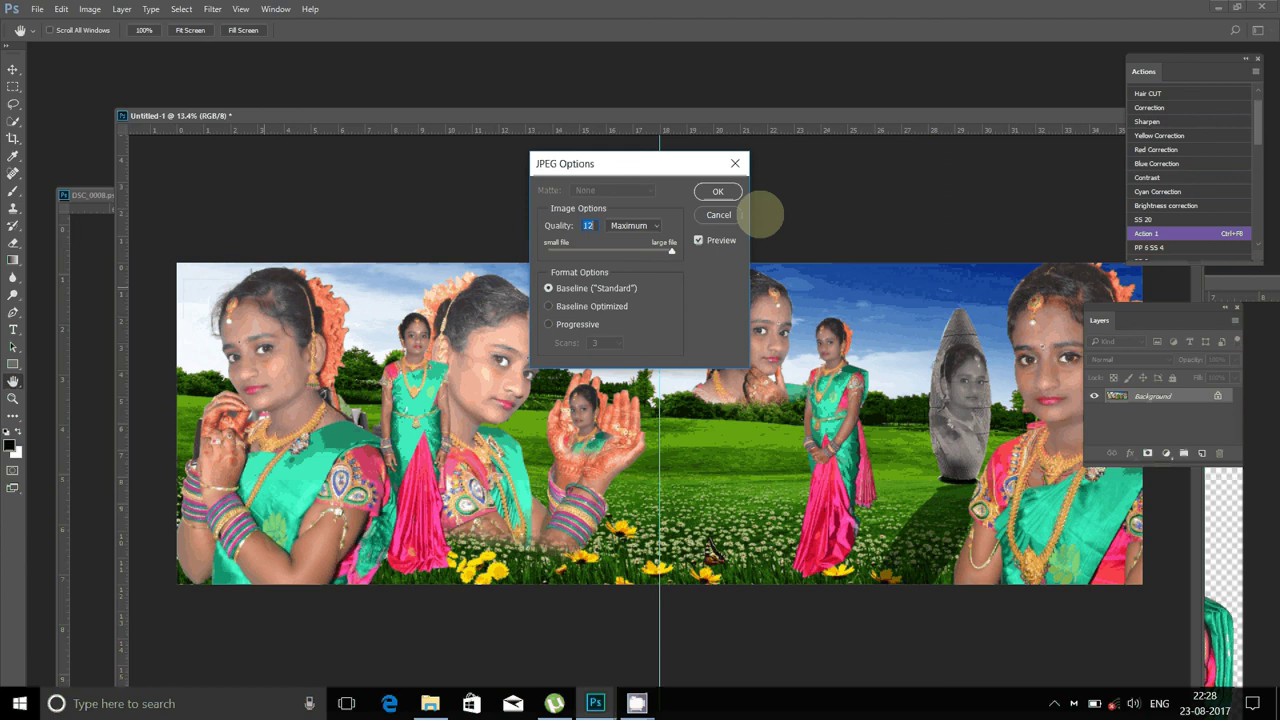
pyautogui.click(728, 193)
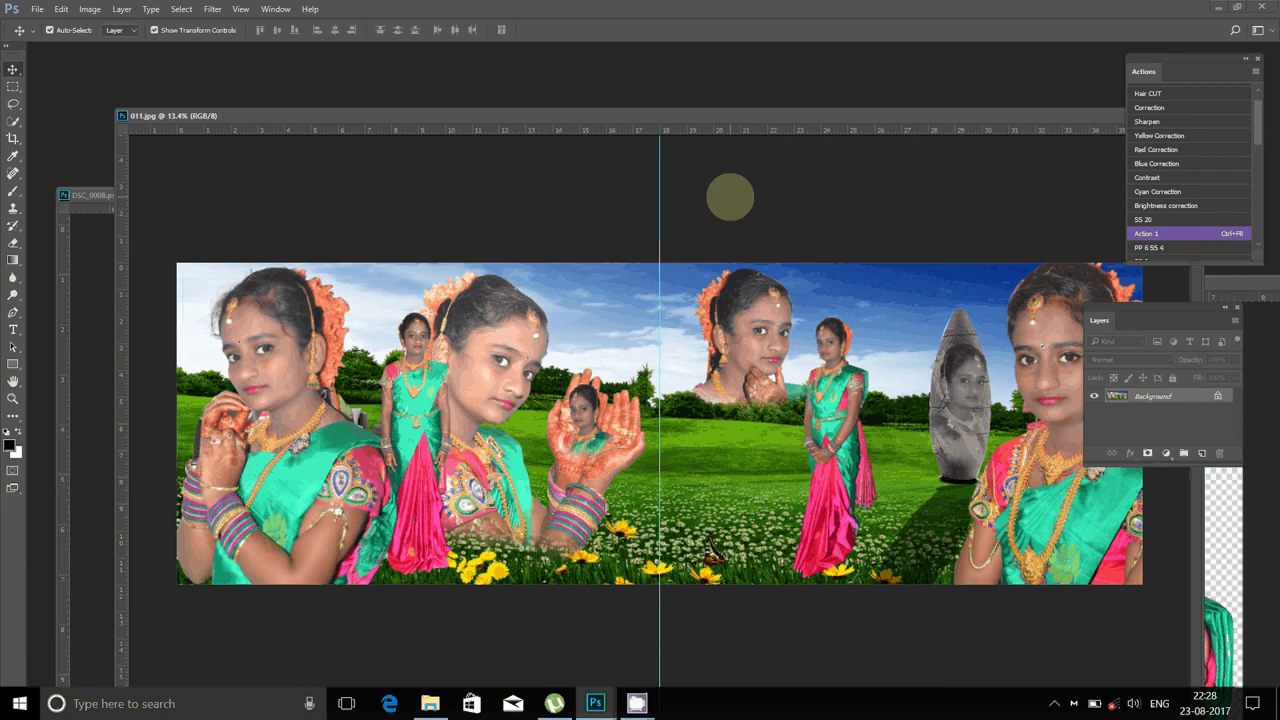
pyautogui.click(637, 703)
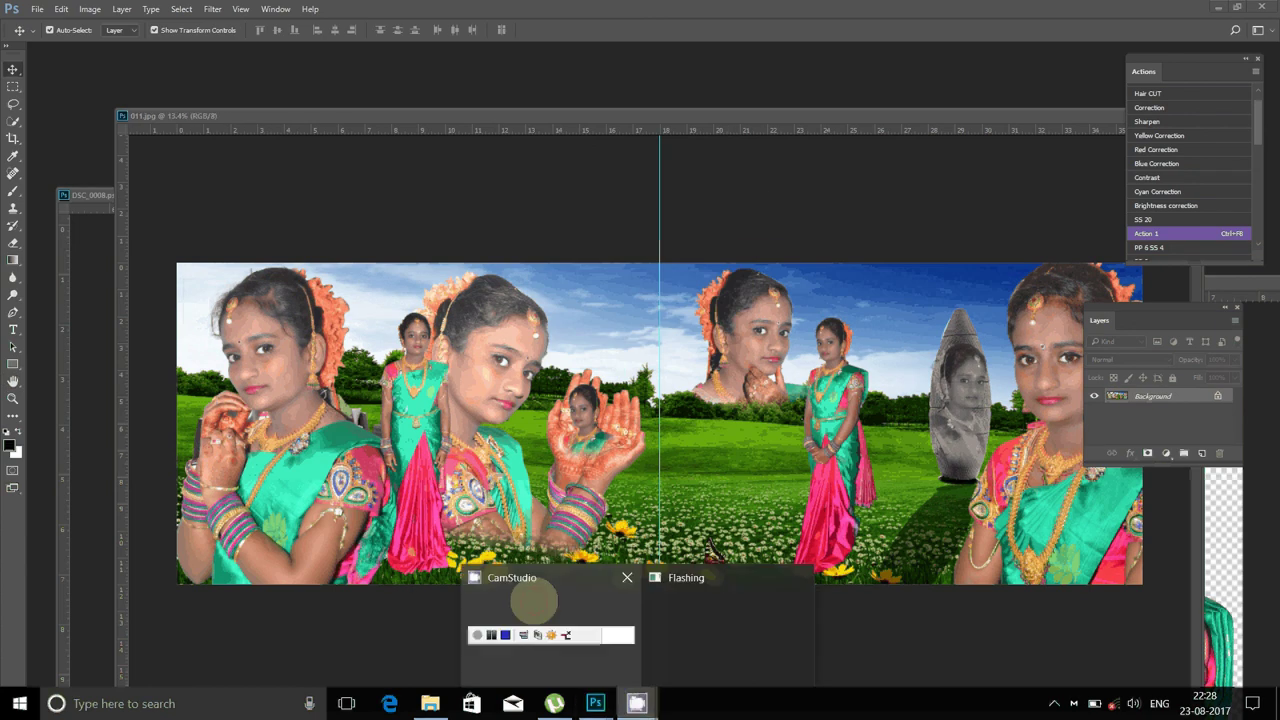